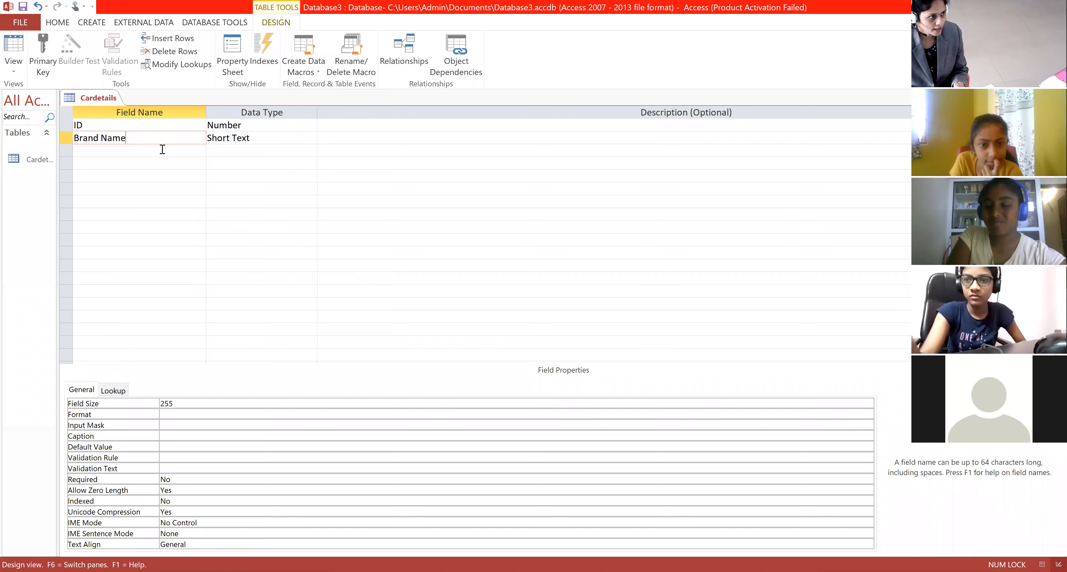
Add the fields Model and Colour below Brand Name in the Cardetails design, both as Short Text.
click(162, 150)
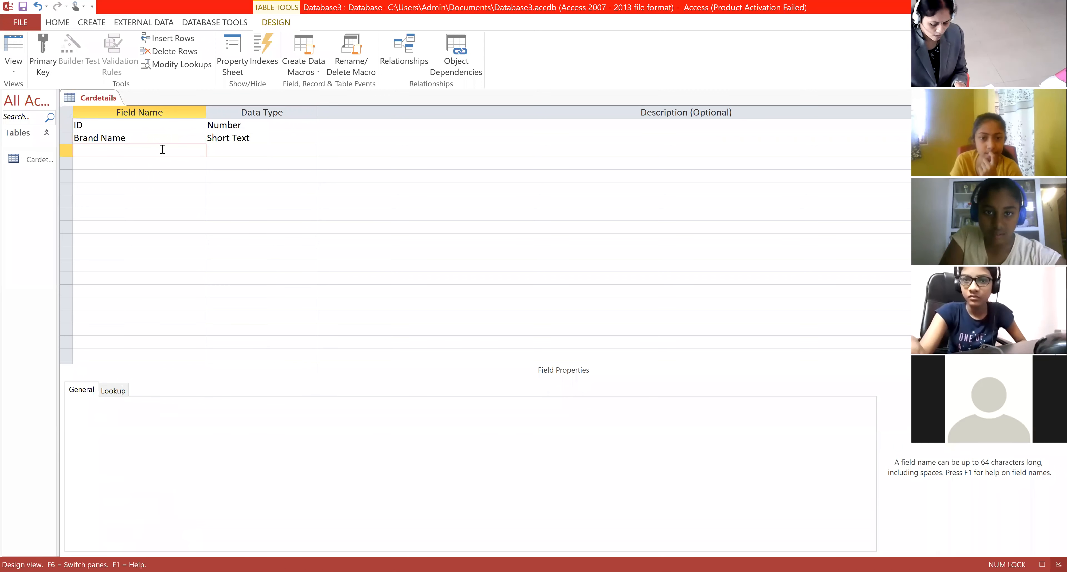
text(Model)
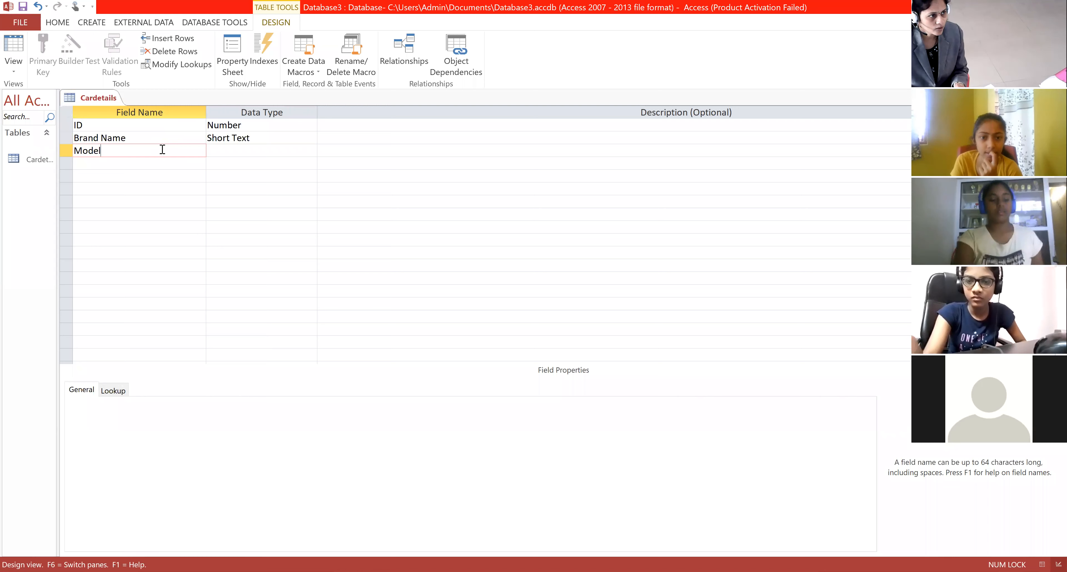
click(244, 151)
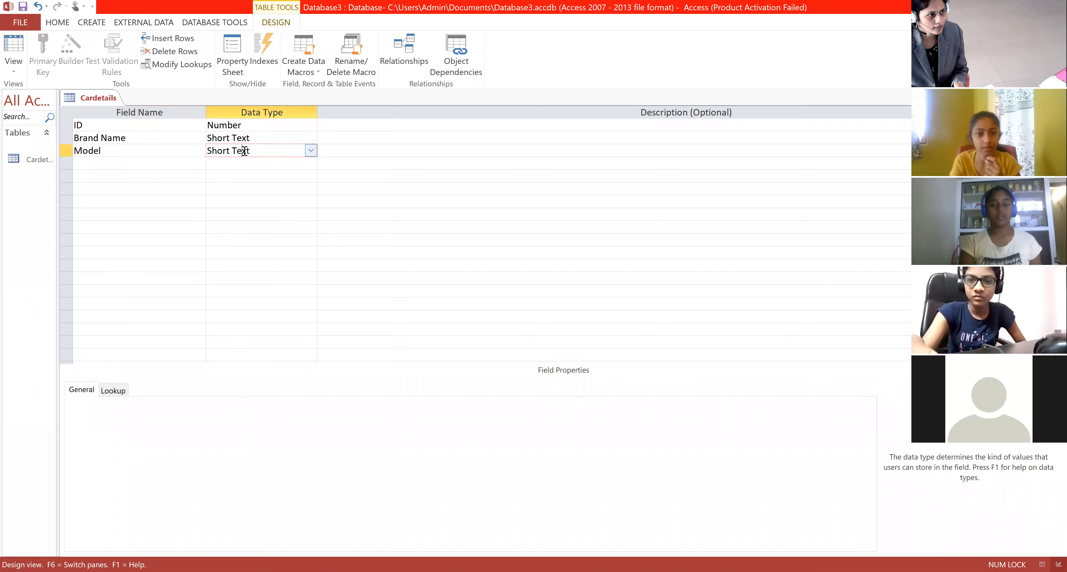
click(161, 160)
text(Colour)
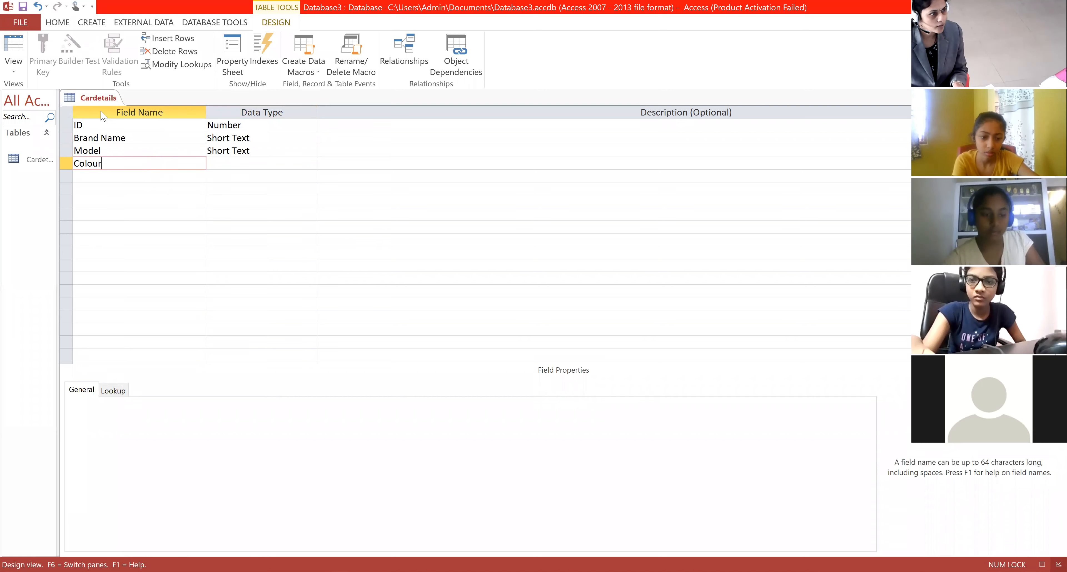
click(232, 165)
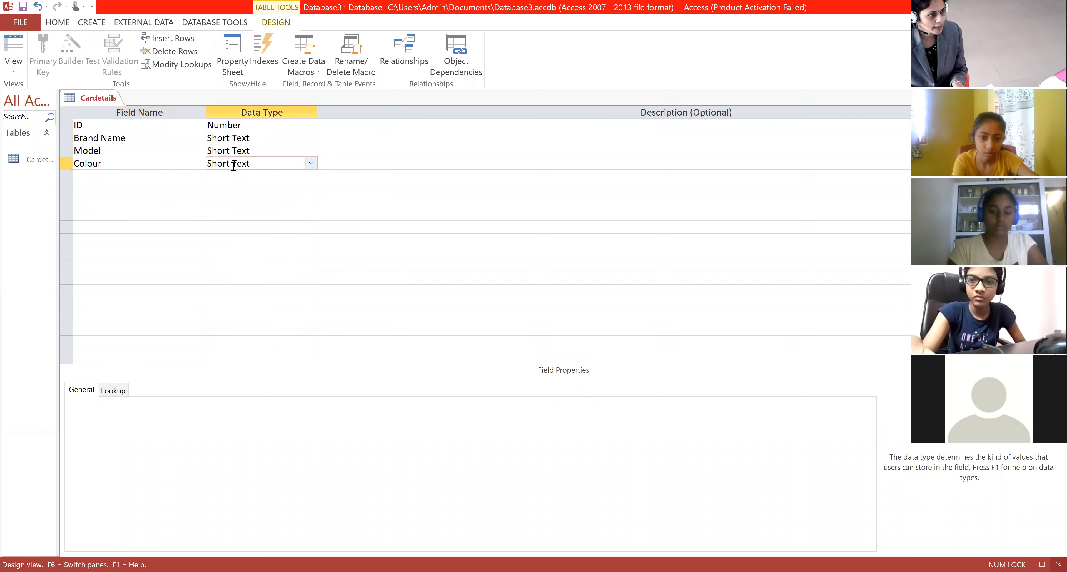
Add a Cost Price field below Colour and set its data type to Number.
click(163, 180)
text(Cost Price)
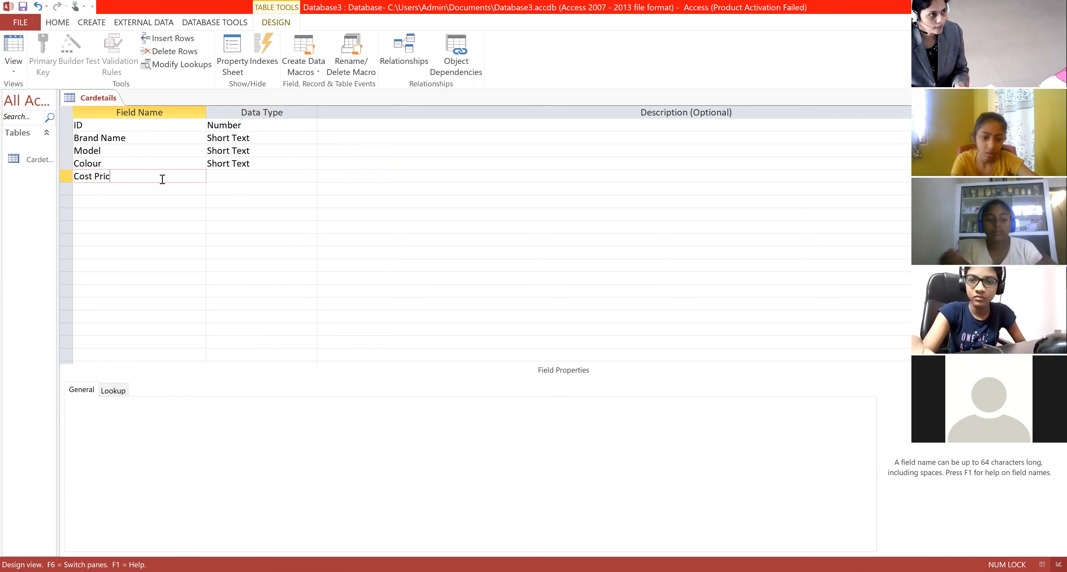
click(308, 179)
click(310, 177)
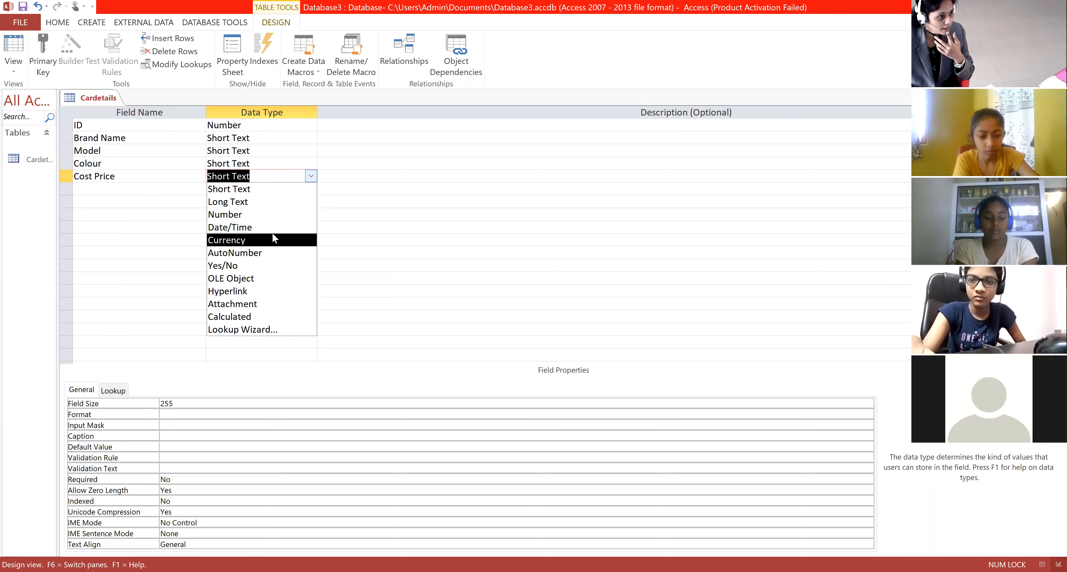
click(232, 214)
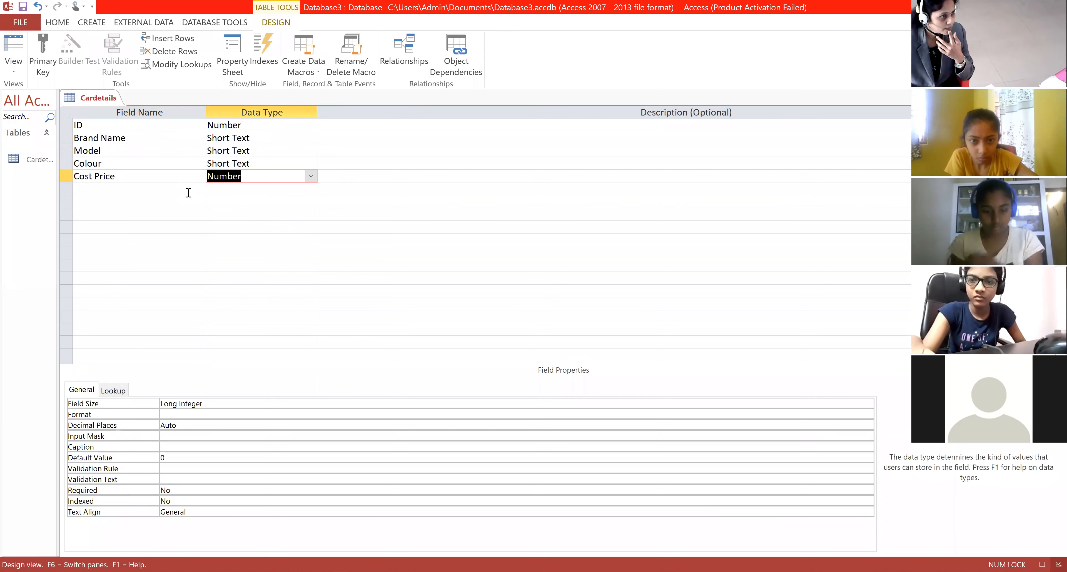
Add a Selling Price field below Cost Price and set its data type to Number.
click(187, 189)
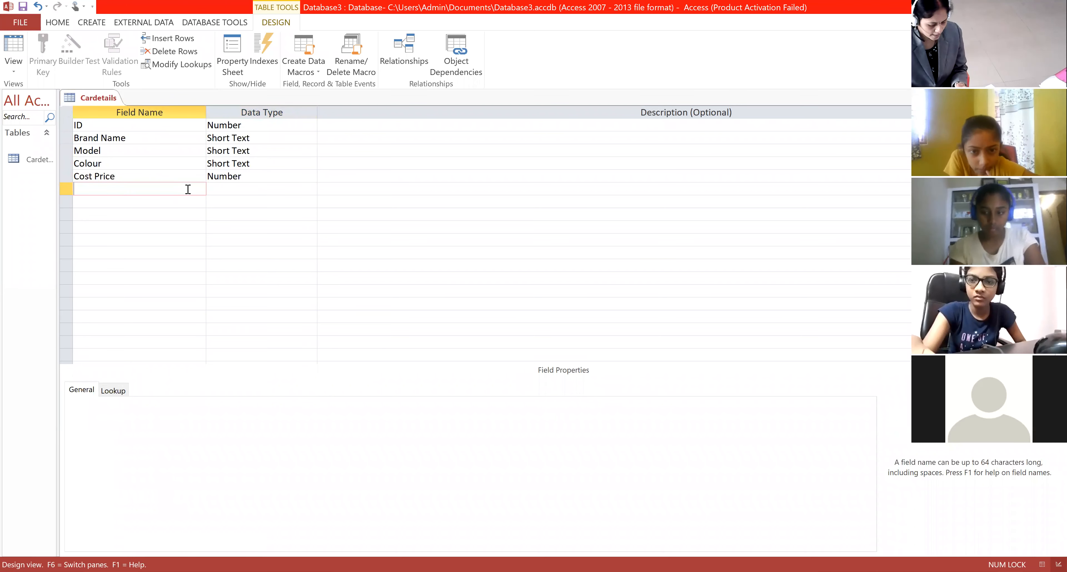
text(Selling Price)
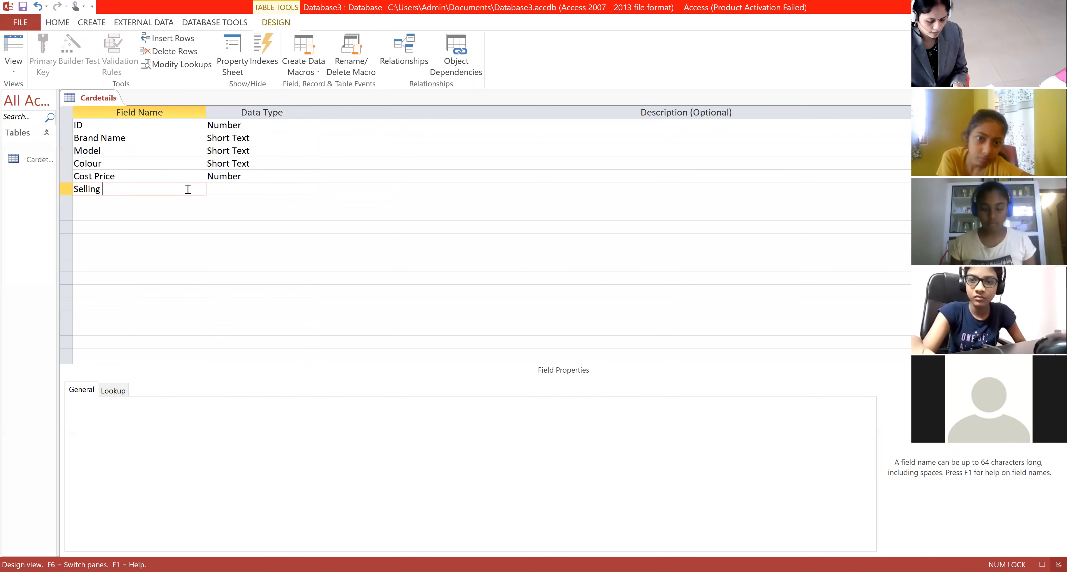
click(236, 189)
click(319, 190)
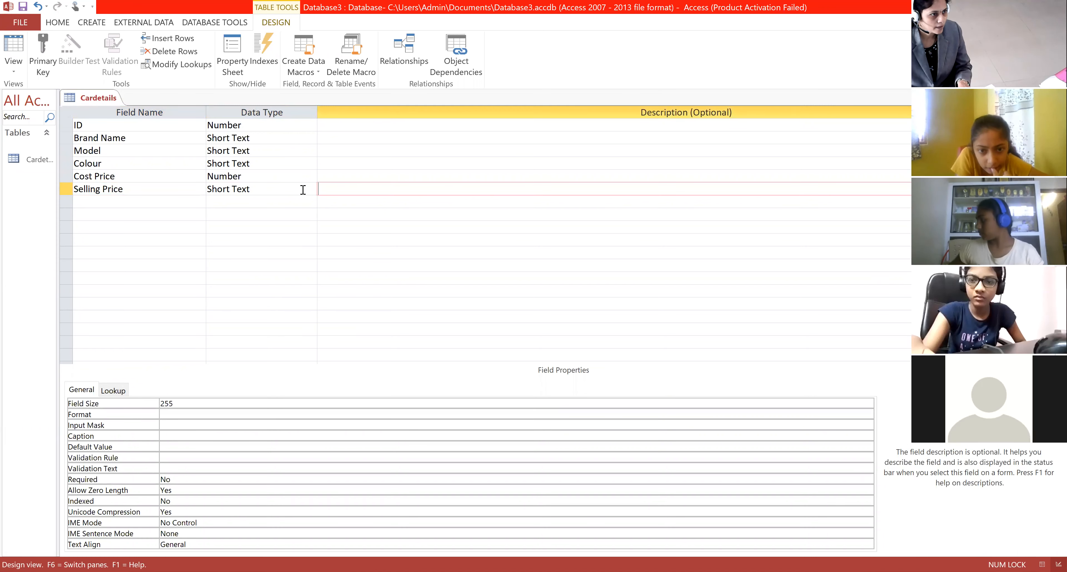
click(303, 190)
click(311, 189)
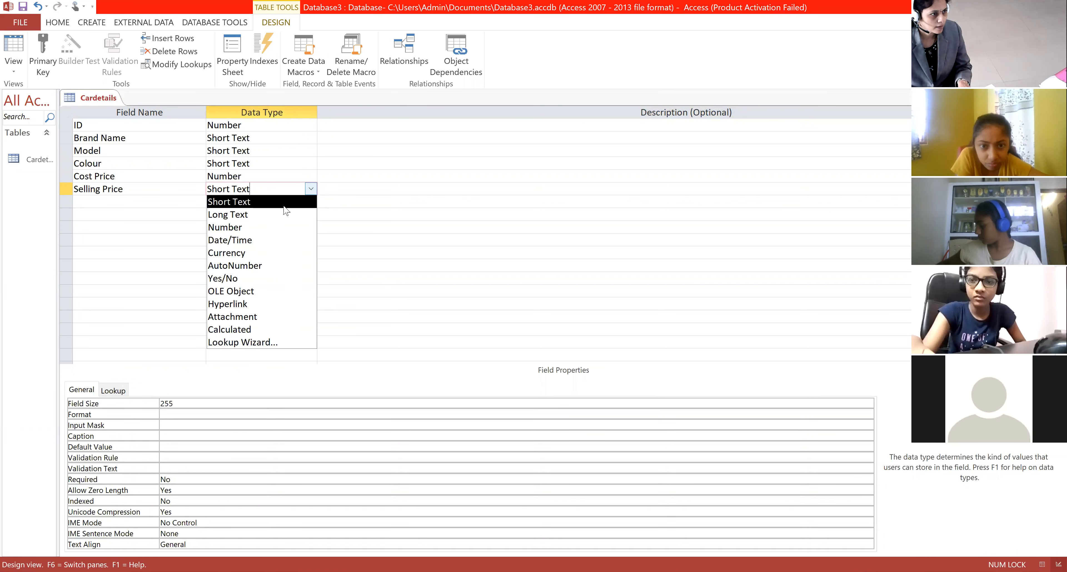
click(268, 227)
Add a field named Year below Selling Price, accepting the reserved word as its name.
click(180, 205)
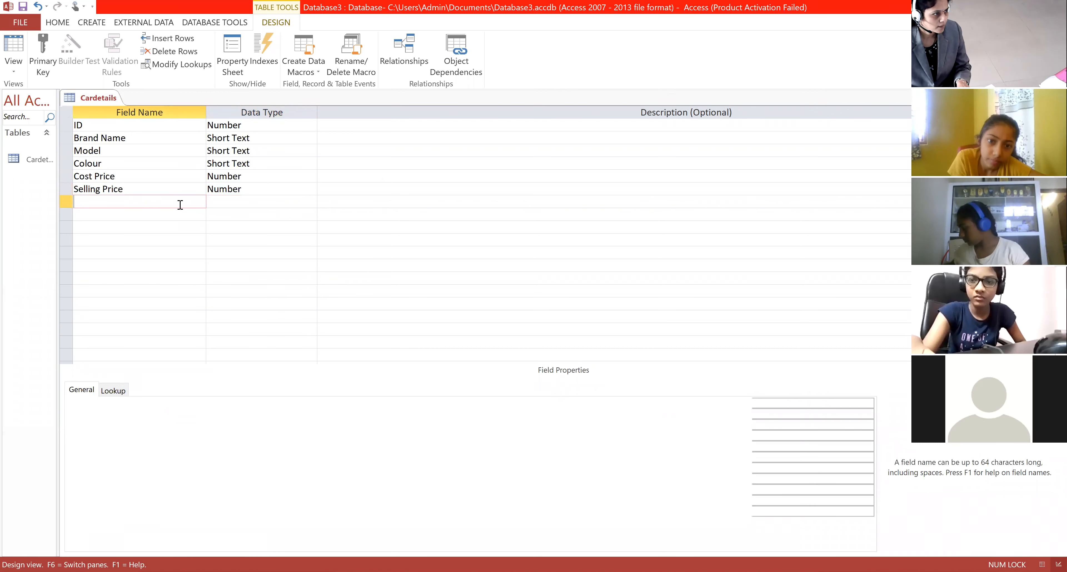
text(Year)
click(260, 207)
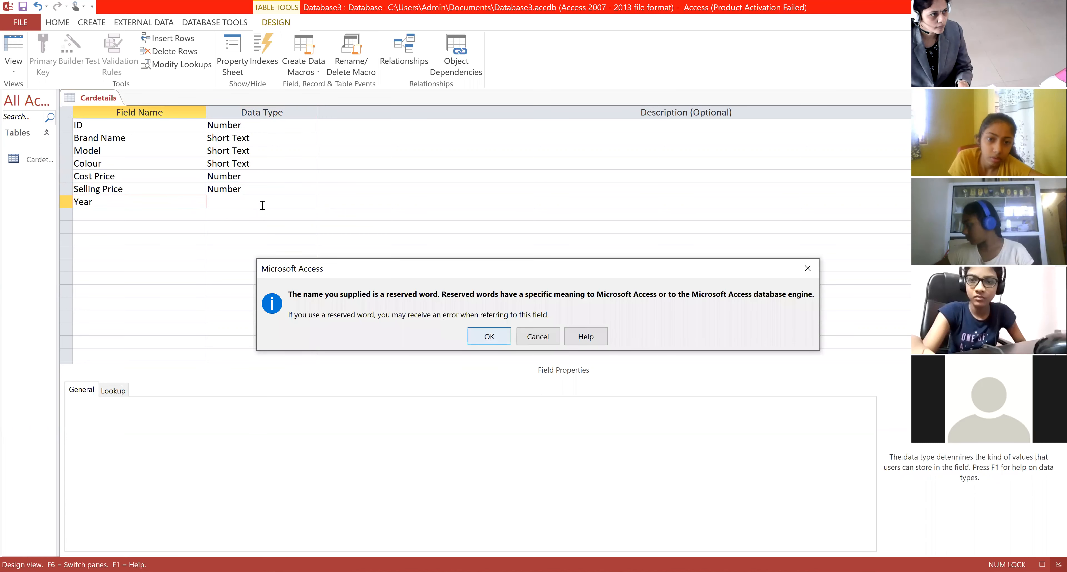
key(Return)
click(263, 205)
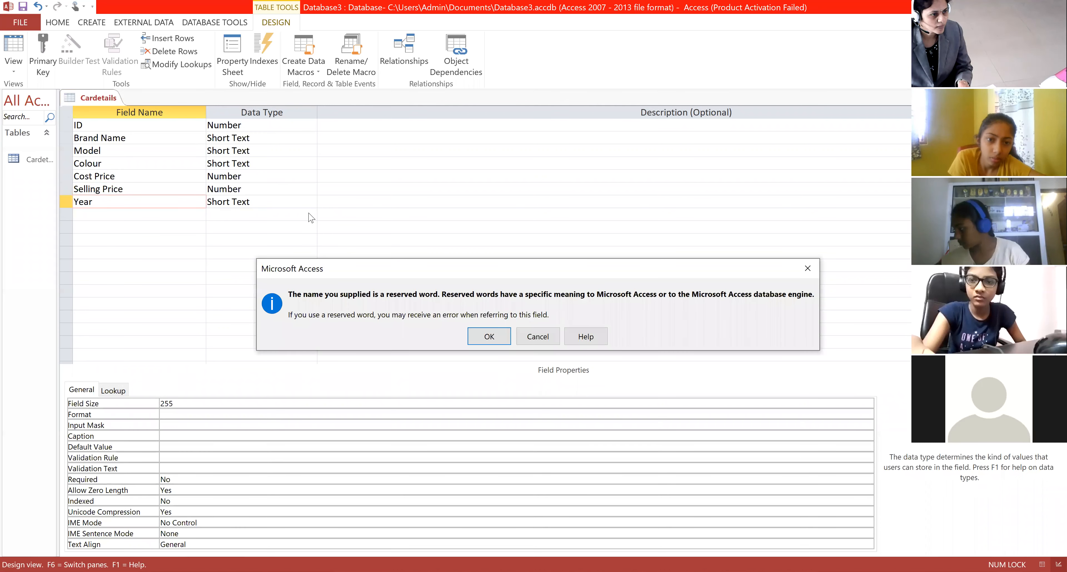
click(534, 338)
click(243, 200)
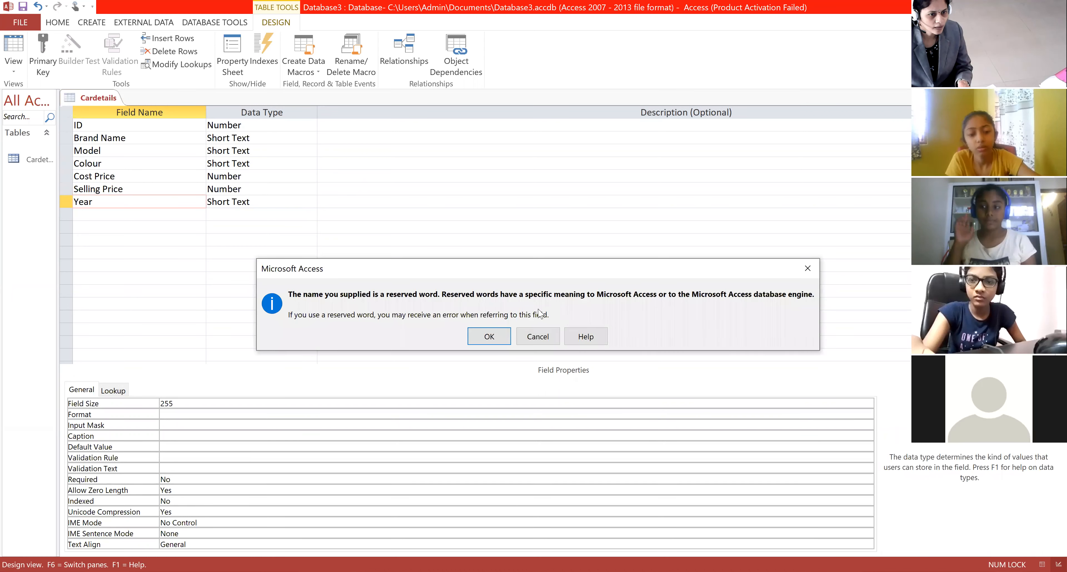
click(807, 270)
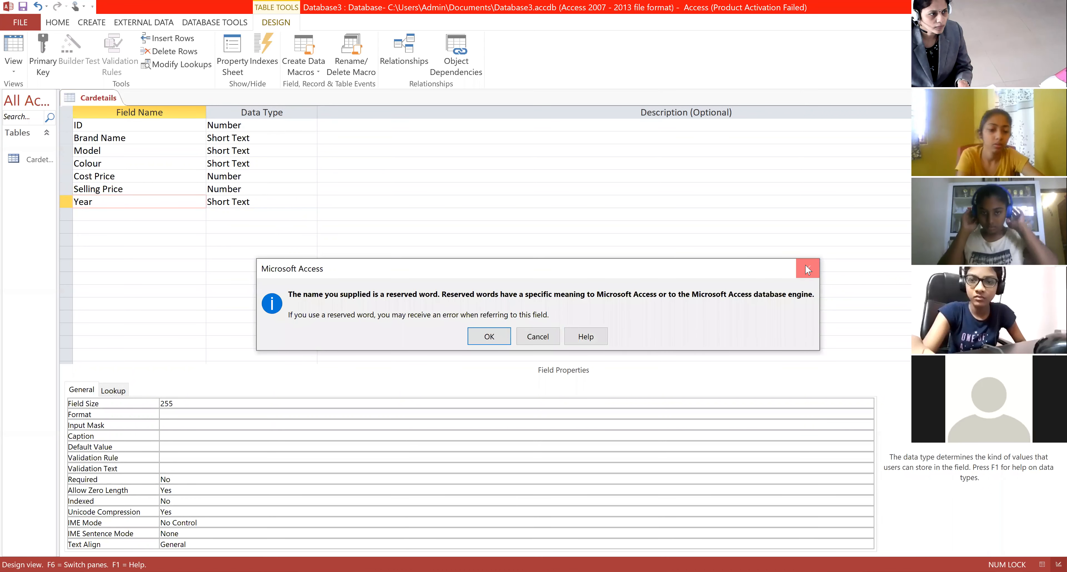
click(251, 199)
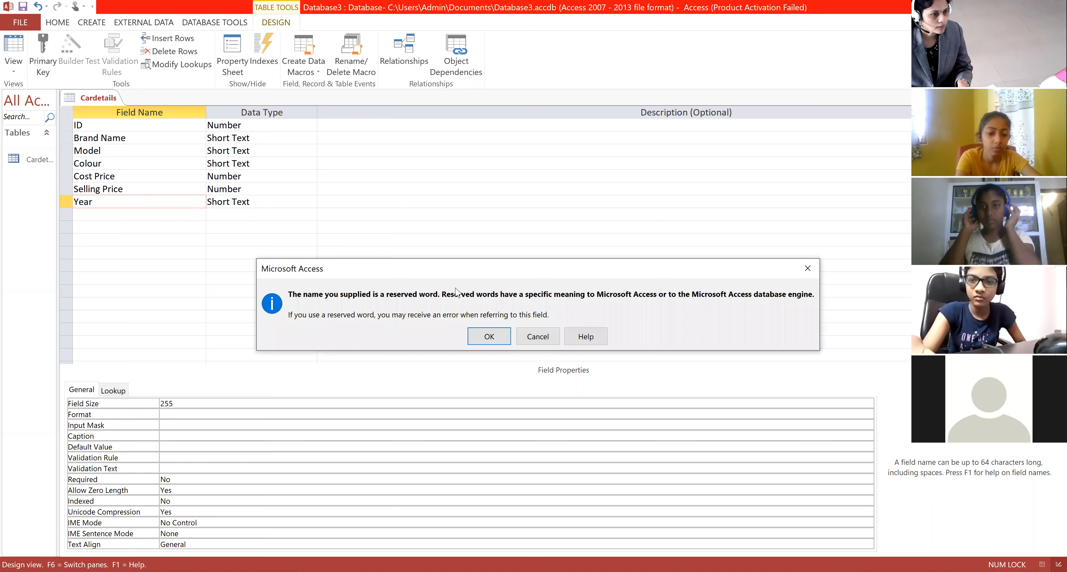
key(Return)
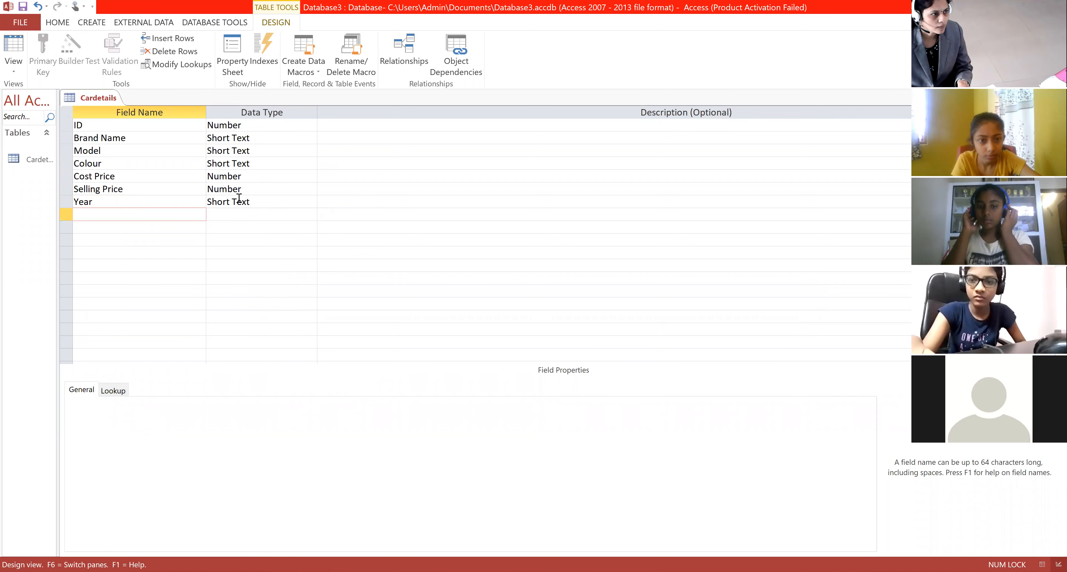
Set the data type of the Year field to Date/Time.
click(249, 202)
click(310, 202)
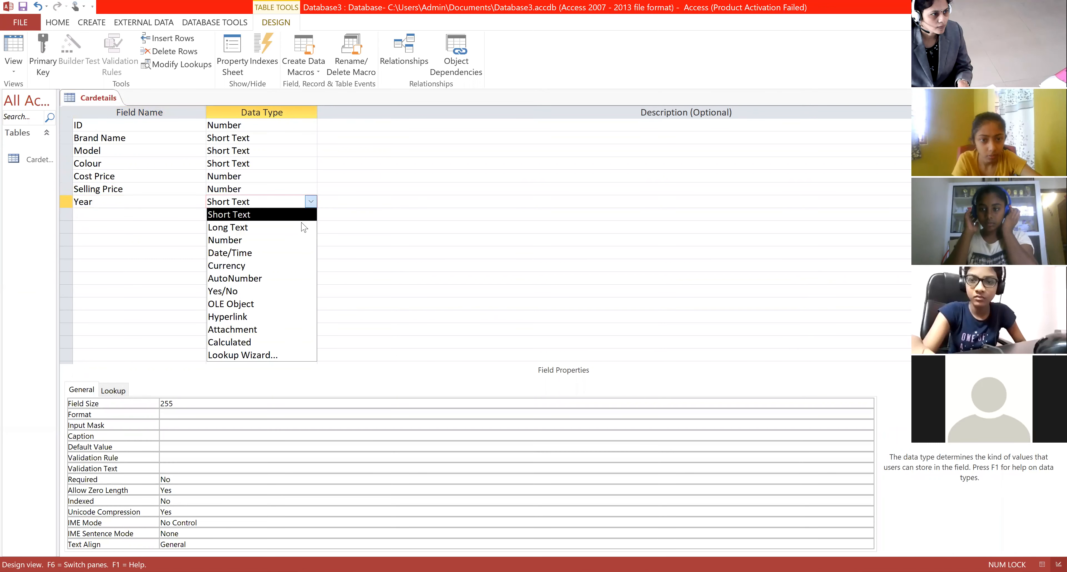
click(284, 255)
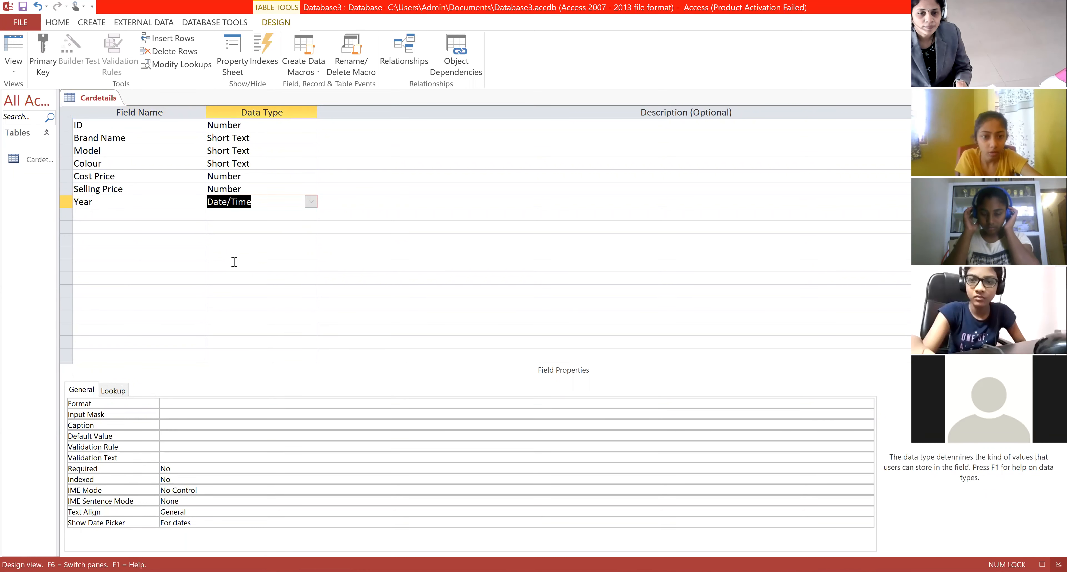
click(157, 268)
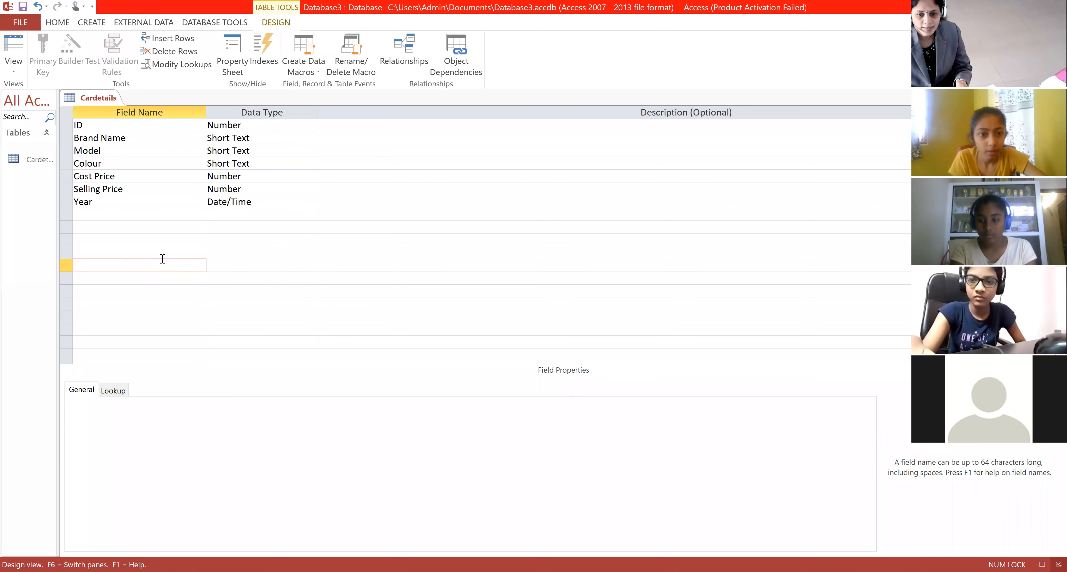
click(151, 212)
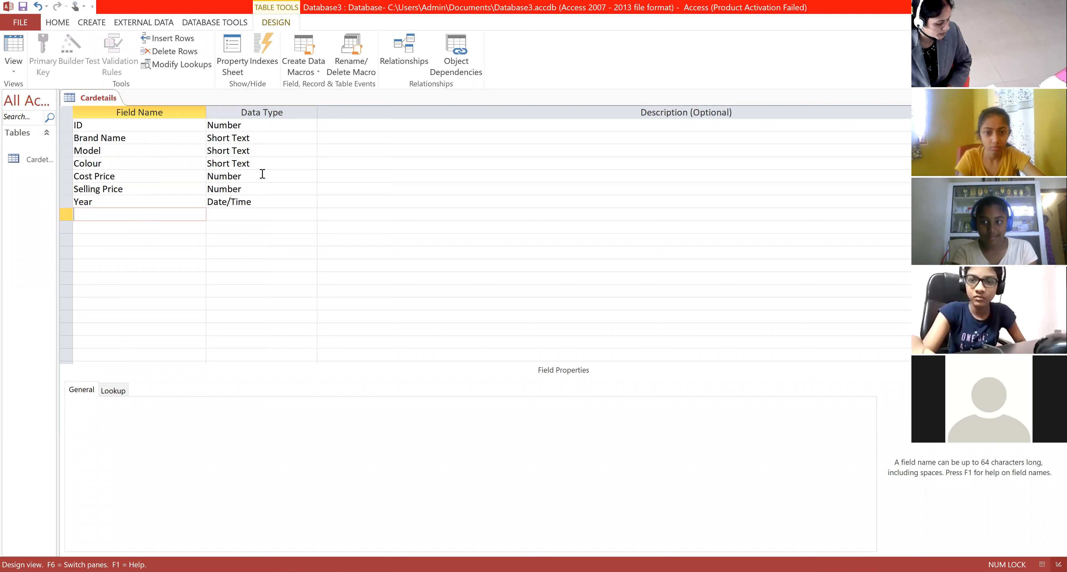
Switch the Cardetails table to Datasheet View, saving the design changes.
click(14, 72)
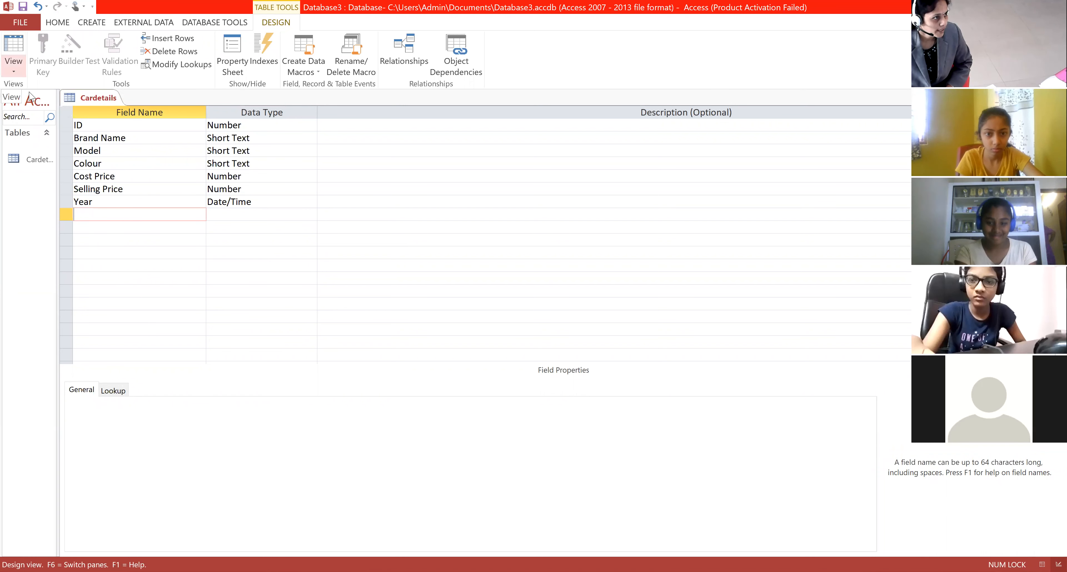
click(59, 92)
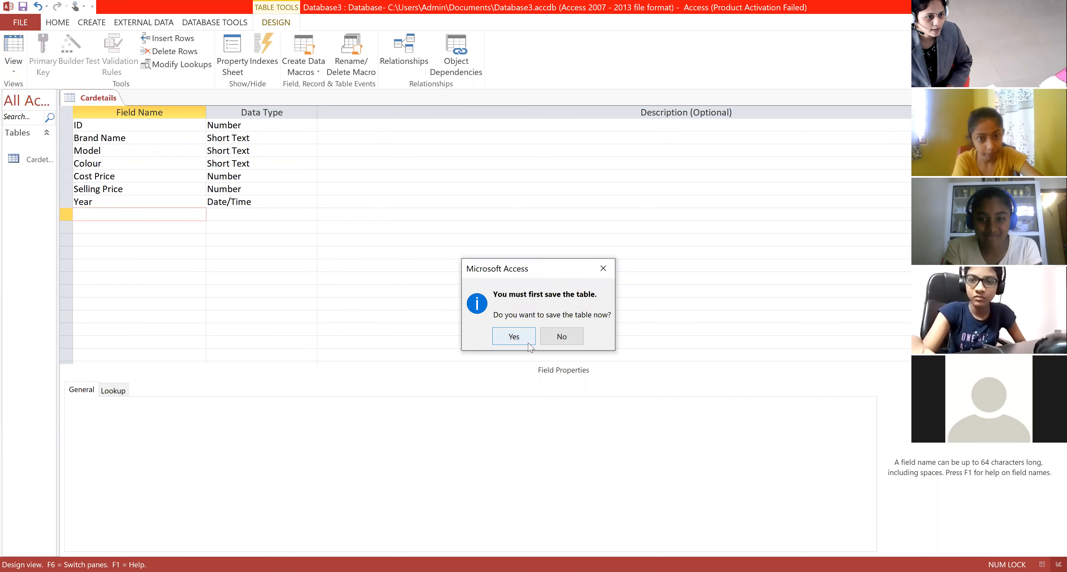
click(513, 336)
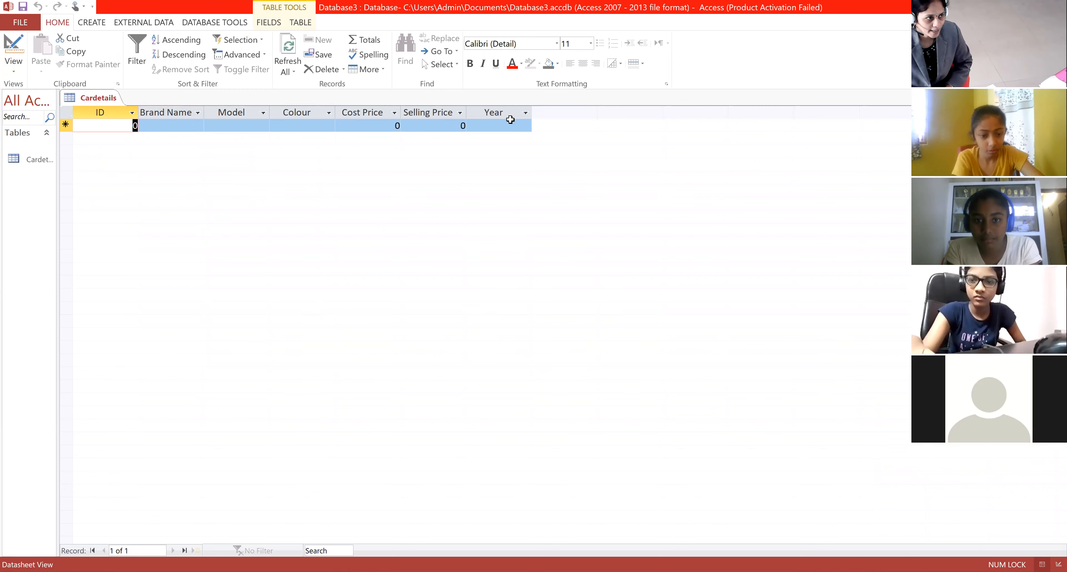
Enter 0096 as the ID and Toyota as the Brand Name in the first record.
click(112, 124)
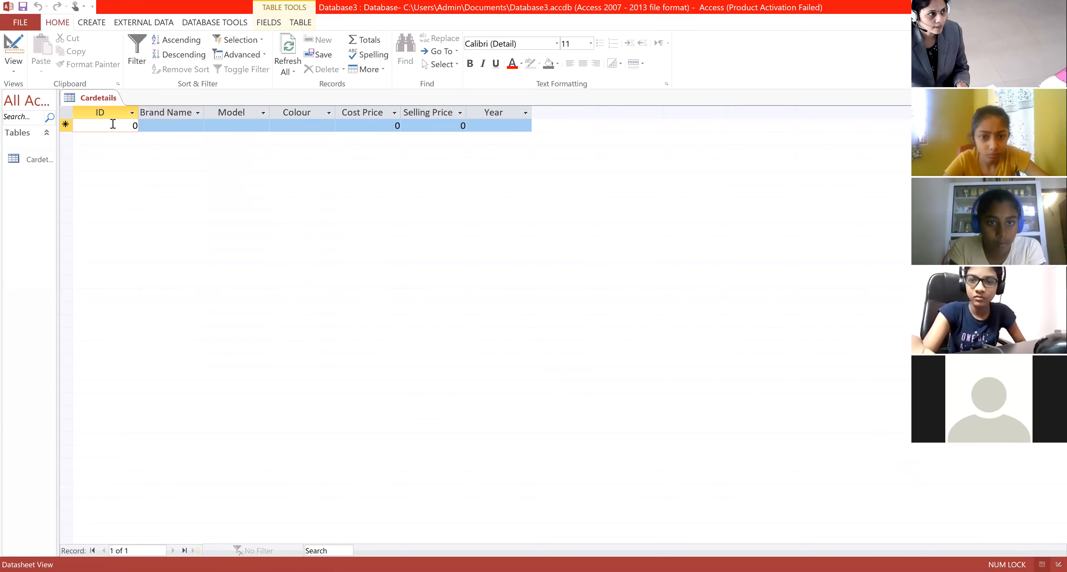
text(096)
key(BackSpace)
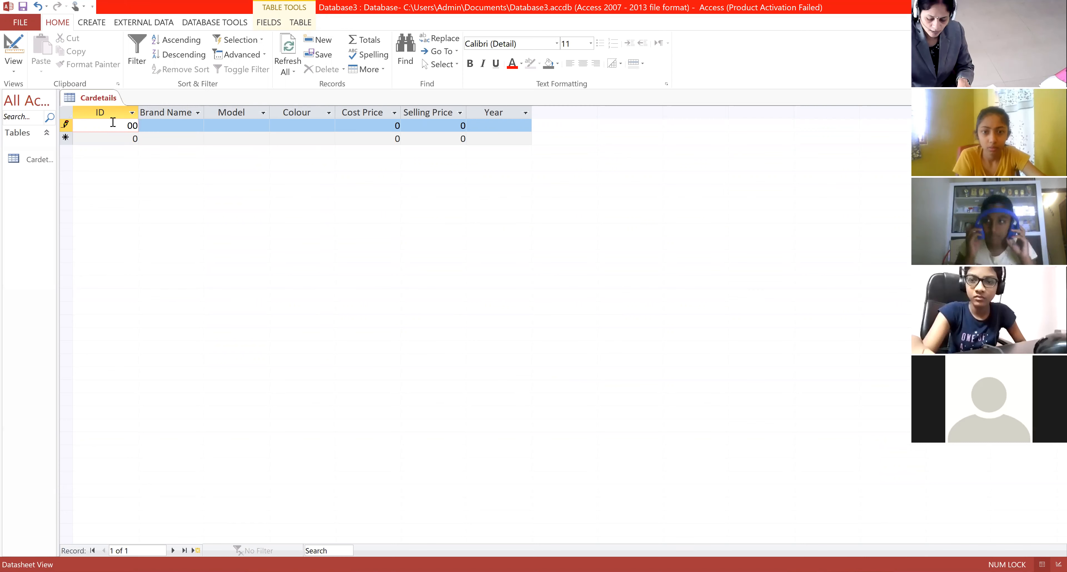
text(96)
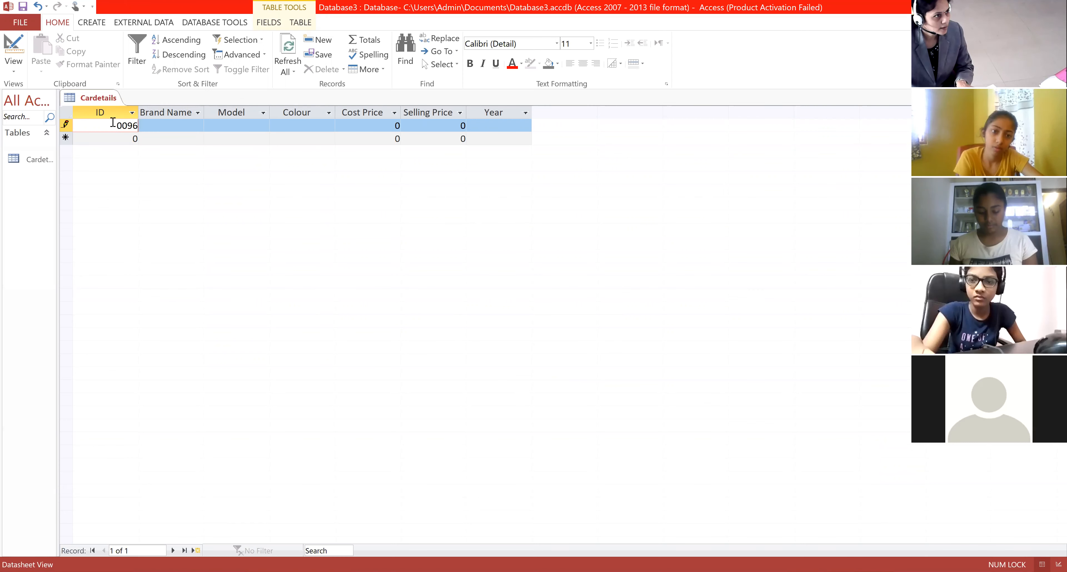
key(Tab)
text(To)
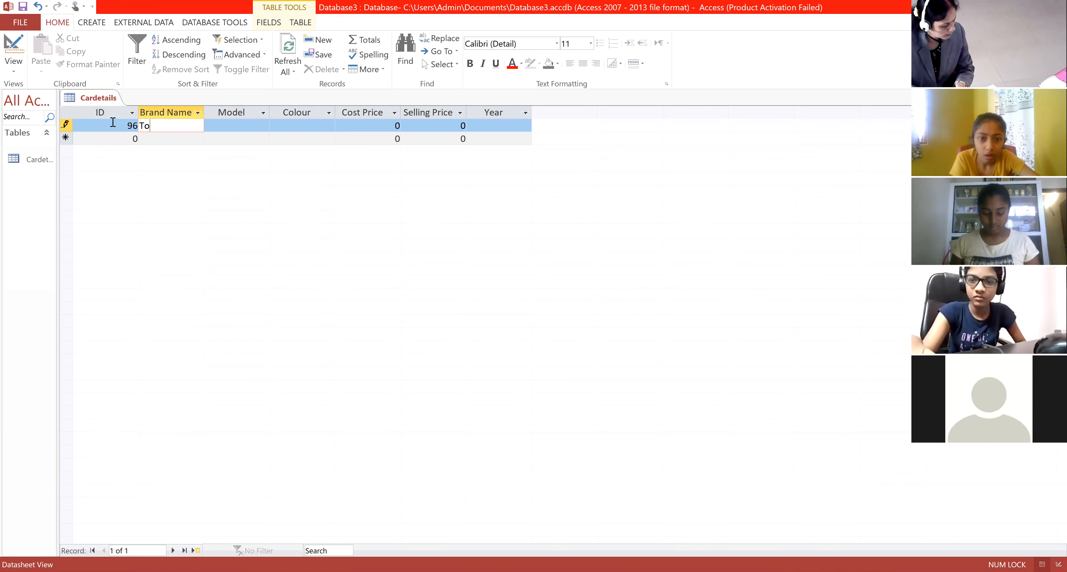
text(yota)
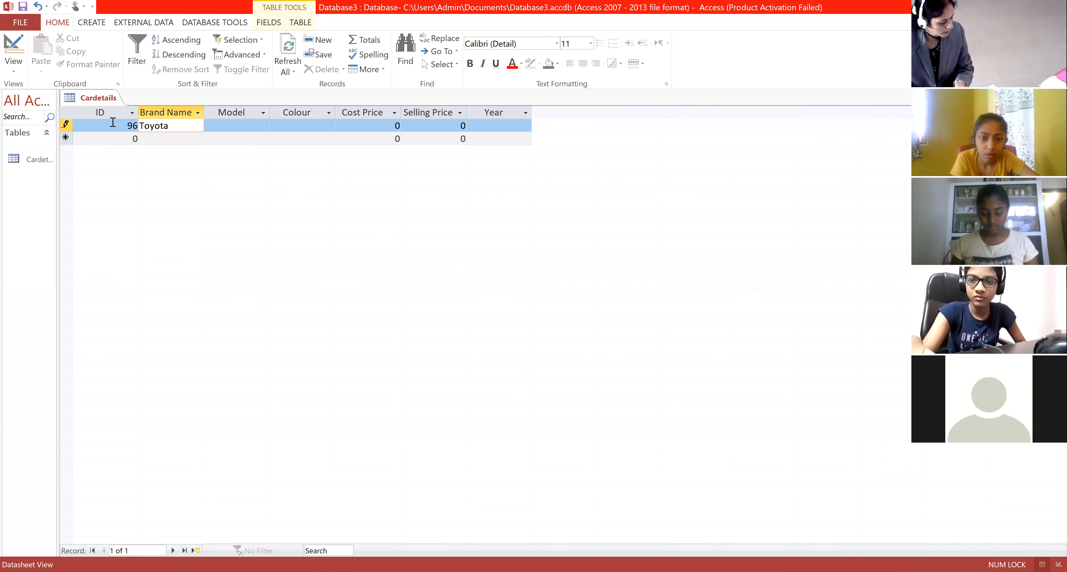
Enter MR2 Roadster as the Model of the Toyota record.
key(Tab)
text(MR)
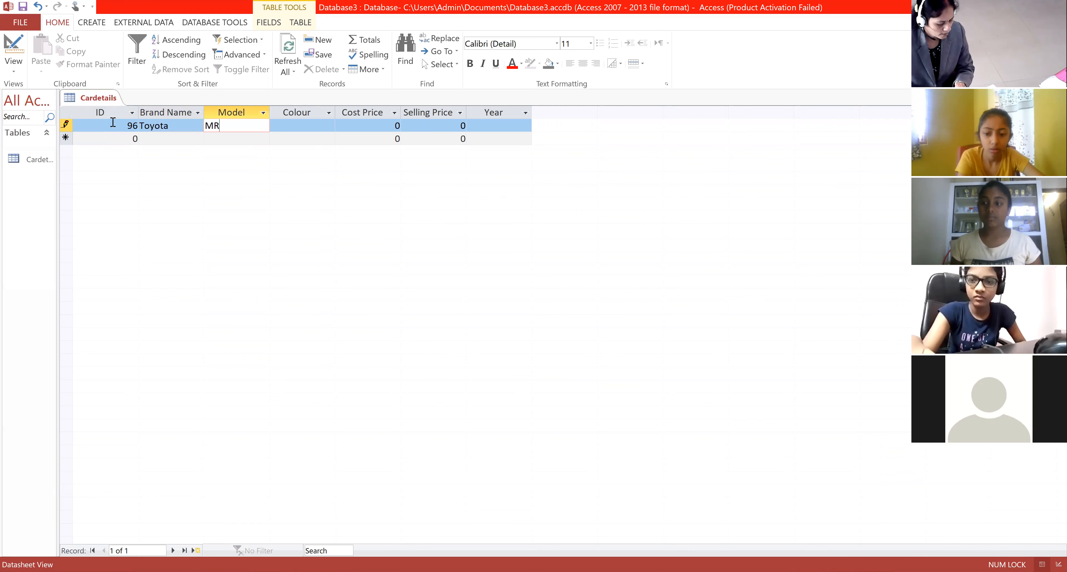
text(2 Roas)
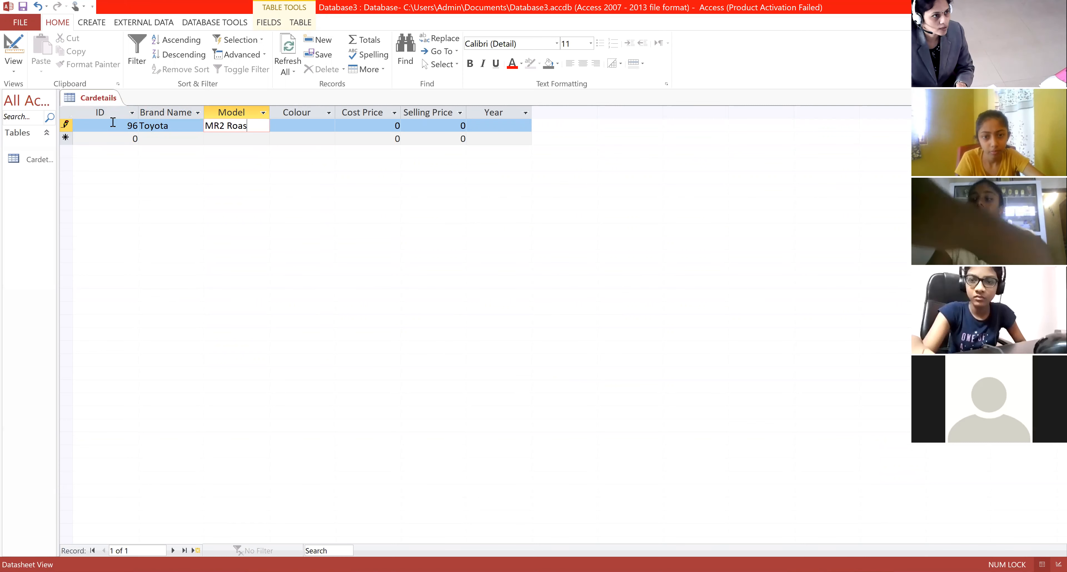
key(BackSpace)
text(dster)
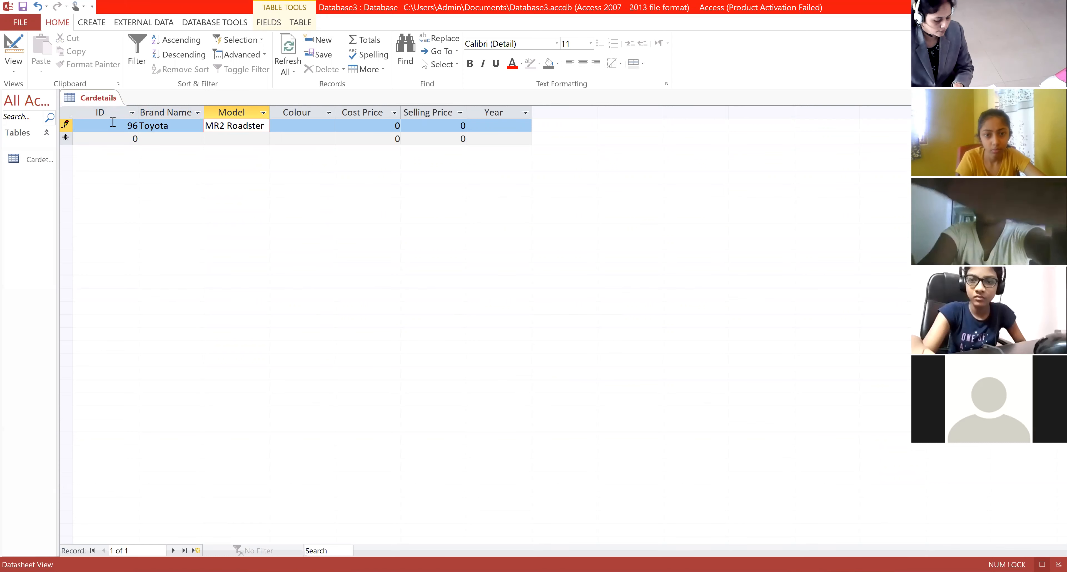
Enter Electric blue as the Colour of the Toyota record.
key(Tab)
text(R)
key(BackSpace)
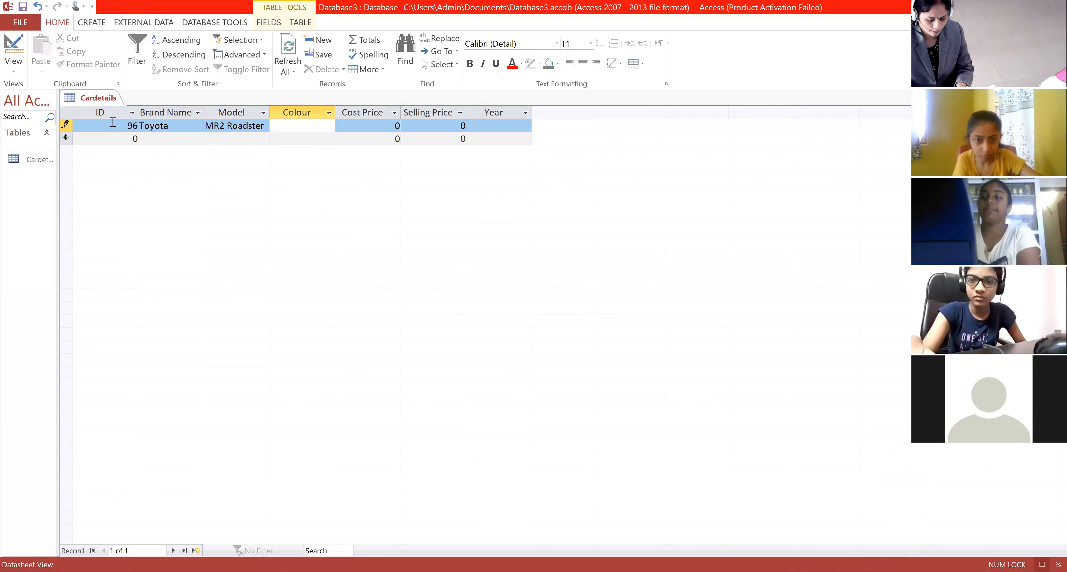
text(Electric )
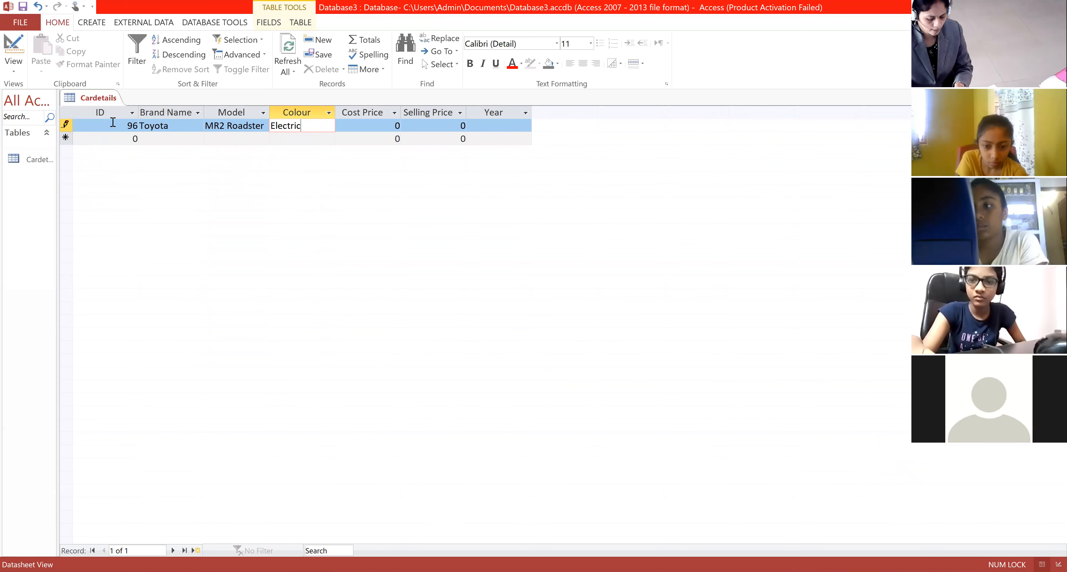
text(blue)
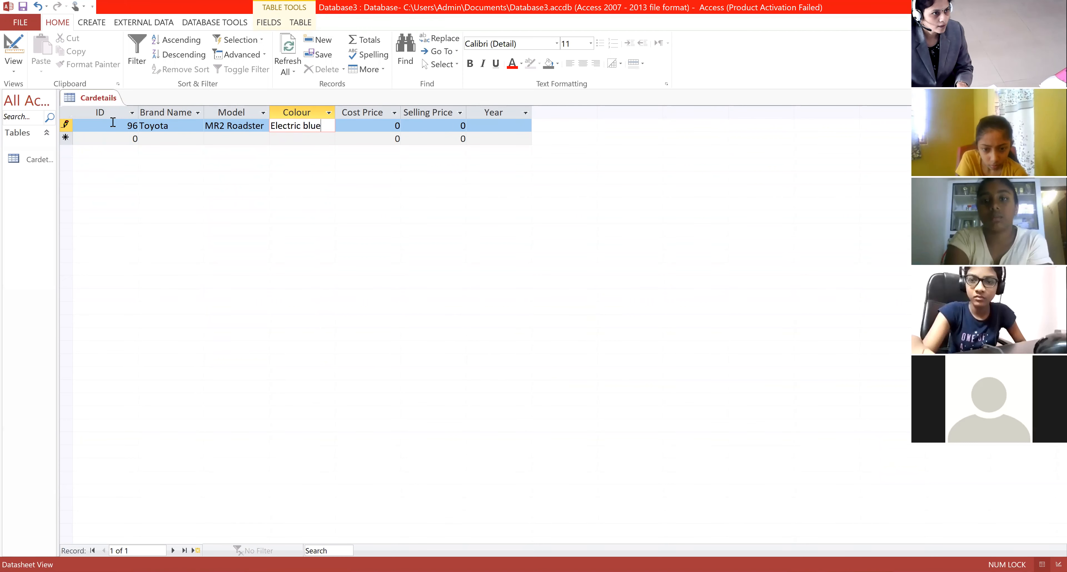
key(Tab)
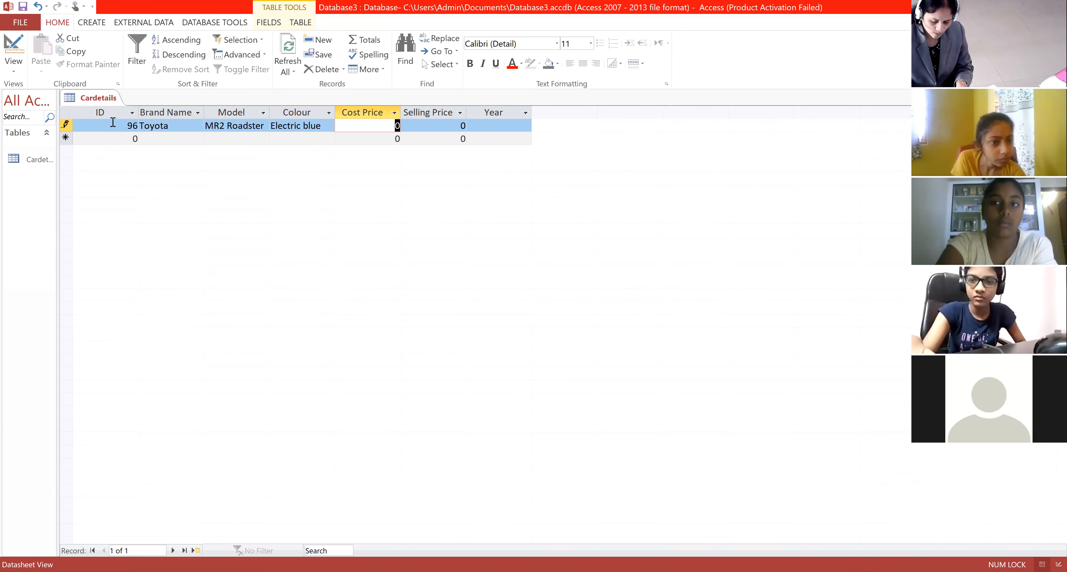
Enter 13995 as the Cost Price and 15895 as the Selling Price of the Toyota record.
text(13)
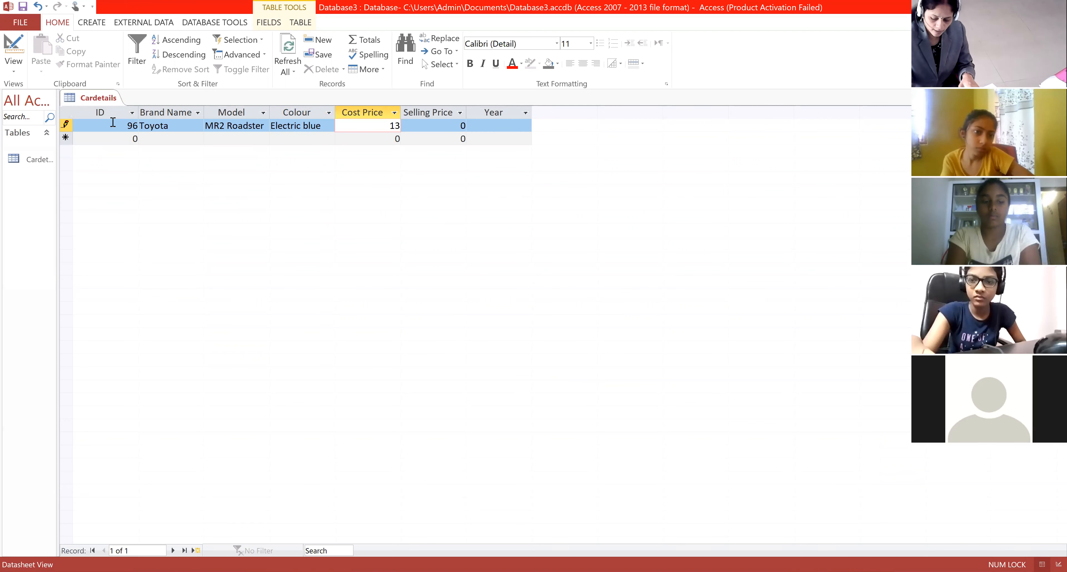
text(995)
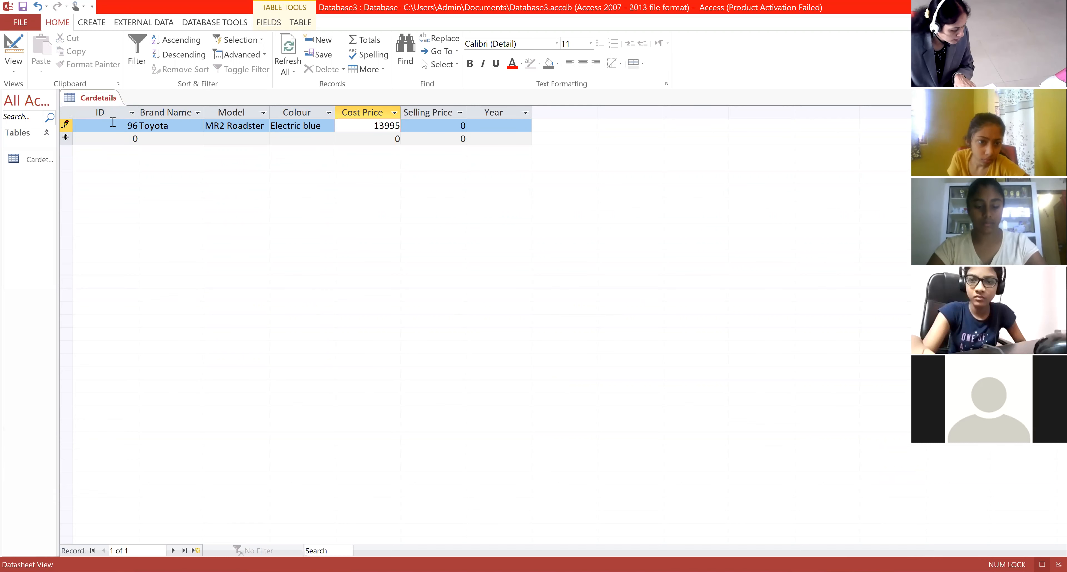
key(Tab)
text(159)
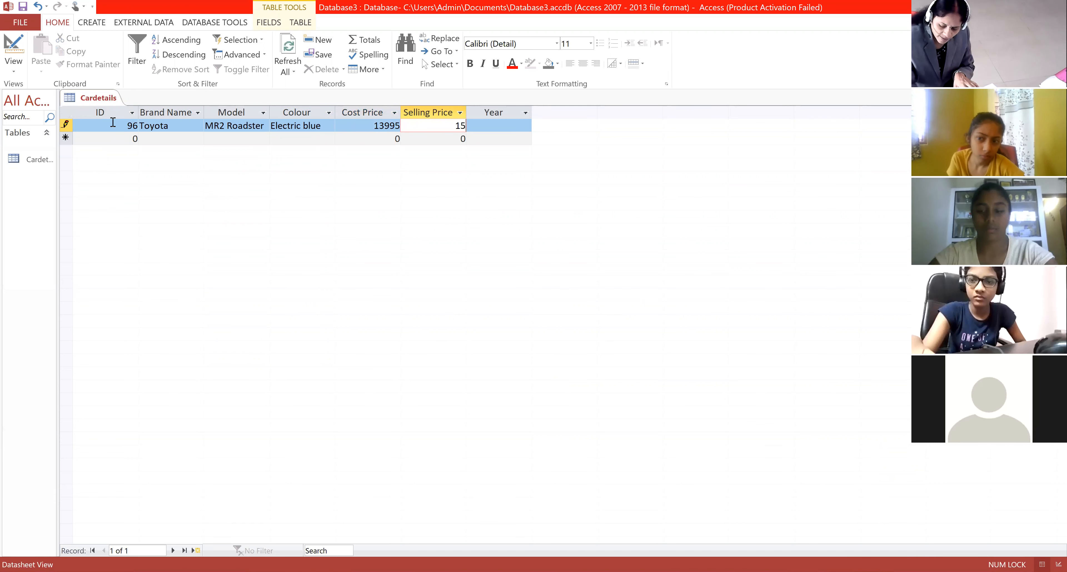
key(BackSpace)
text(895)
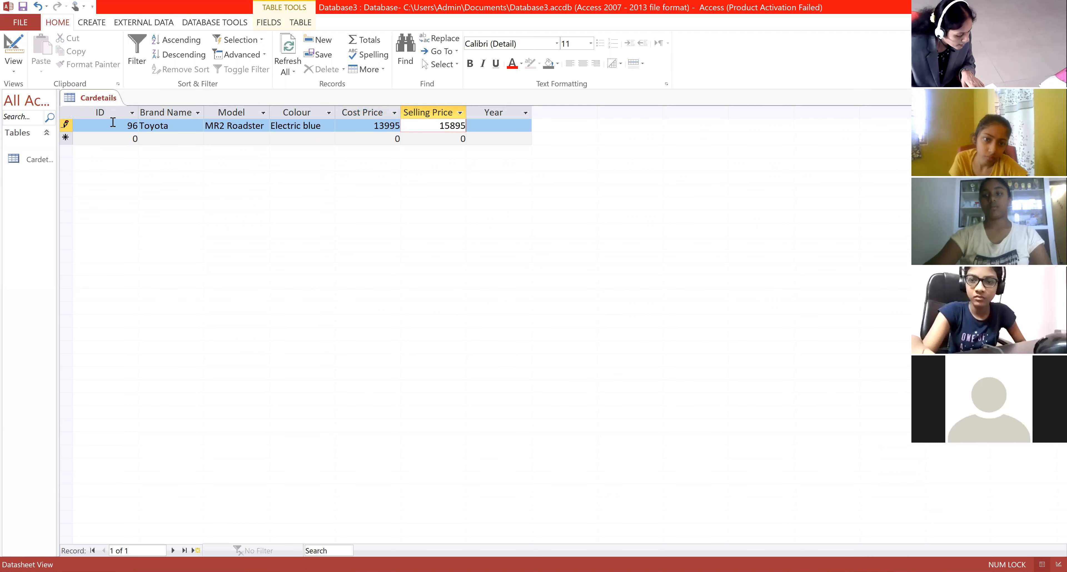
key(Tab)
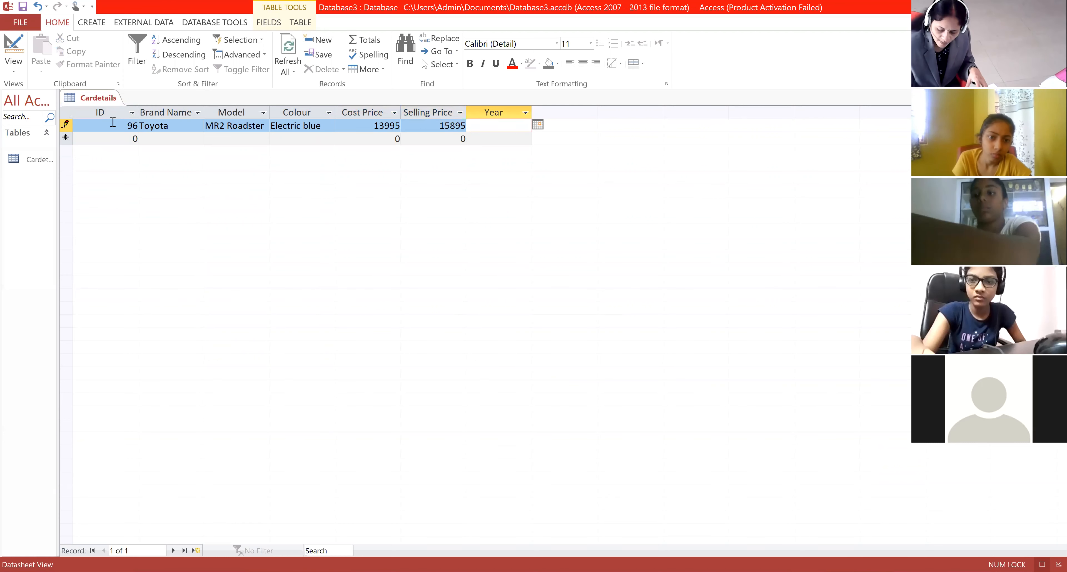
Try to enter 2005 as the Year of the Toyota record.
text(2005)
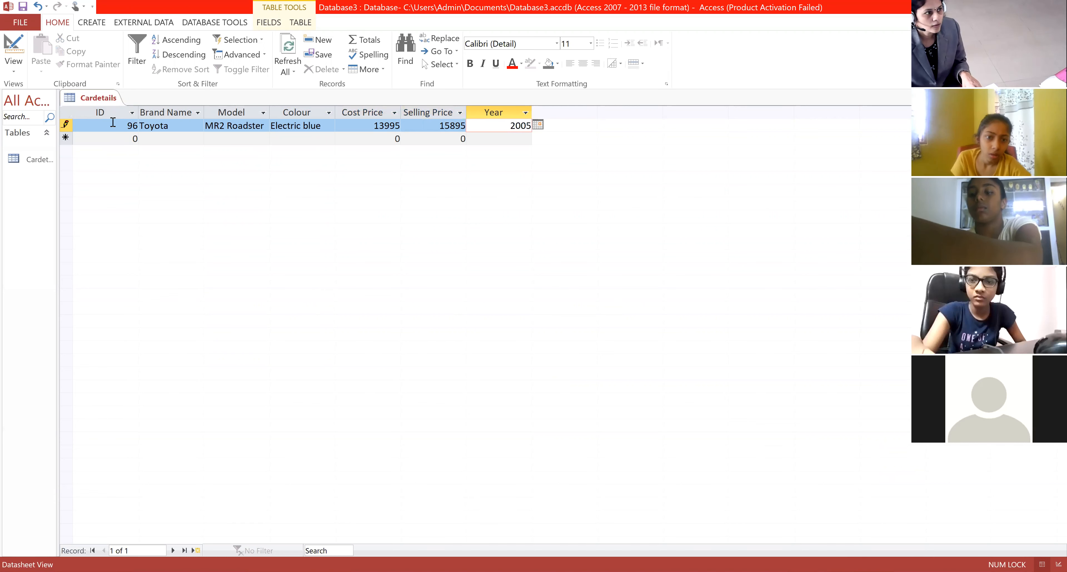
key(Tab)
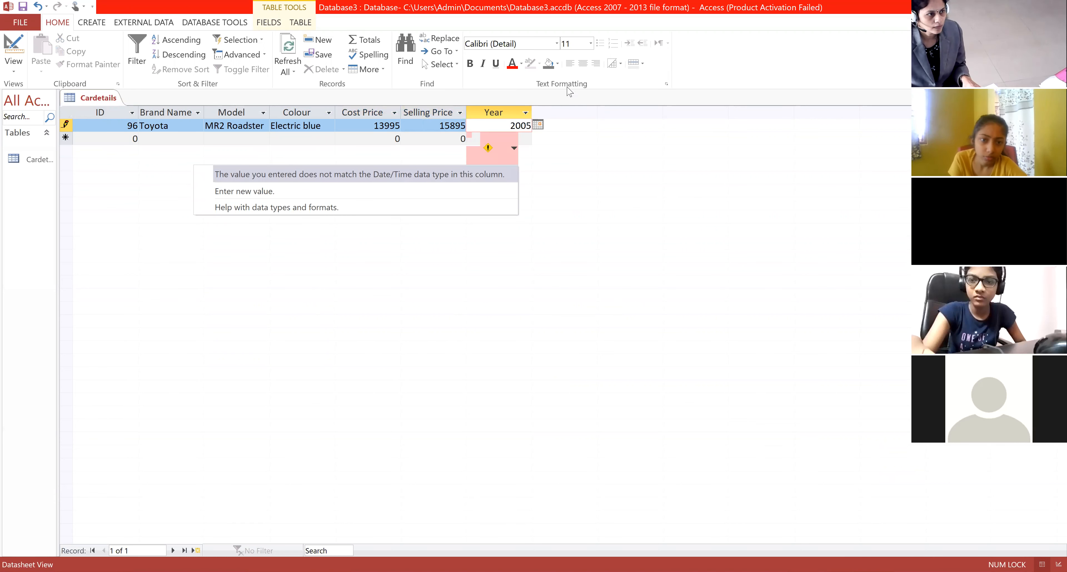
click(619, 188)
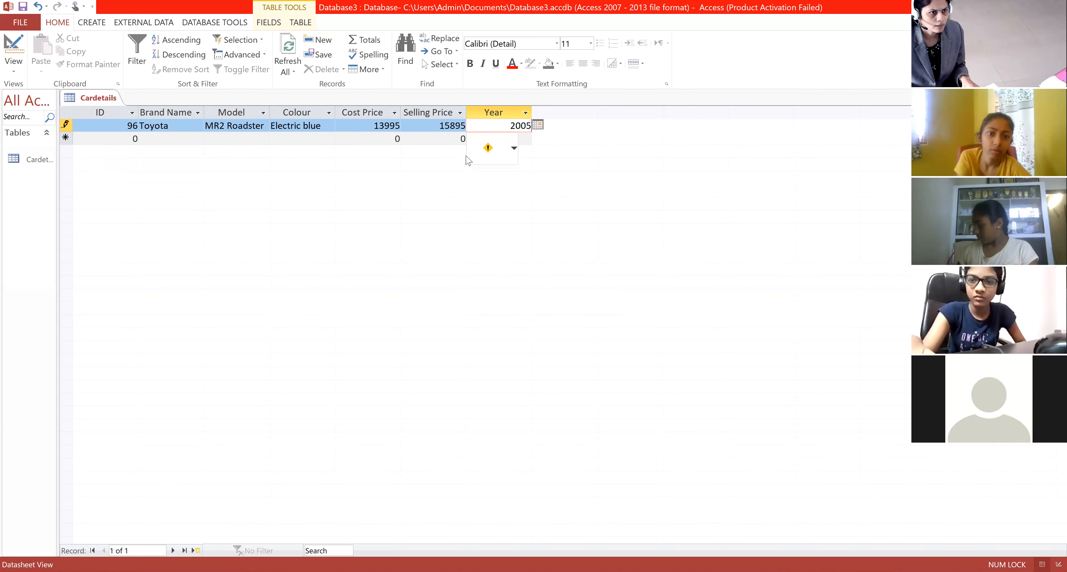
click(514, 149)
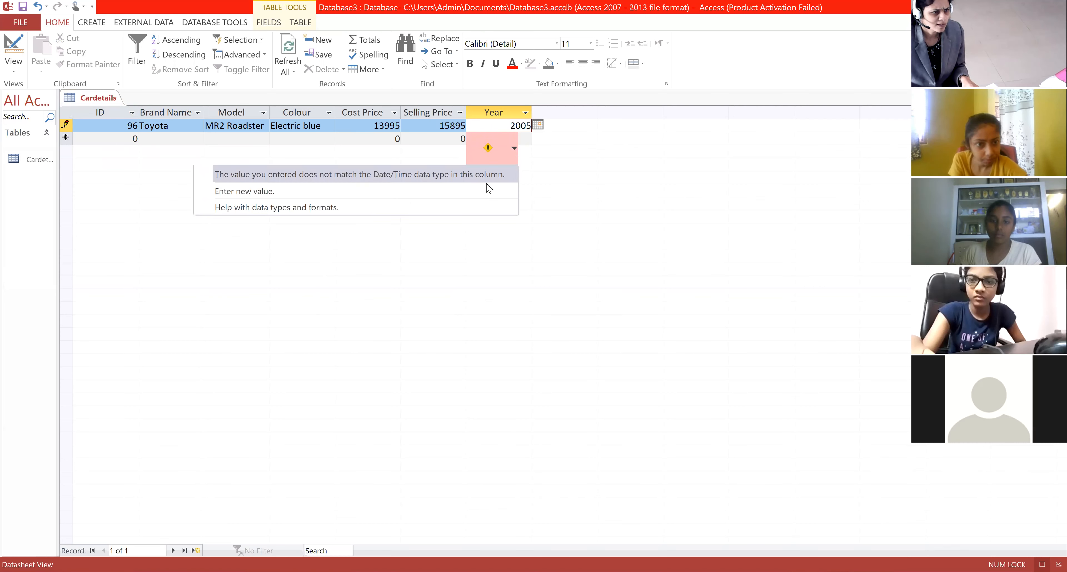
click(484, 198)
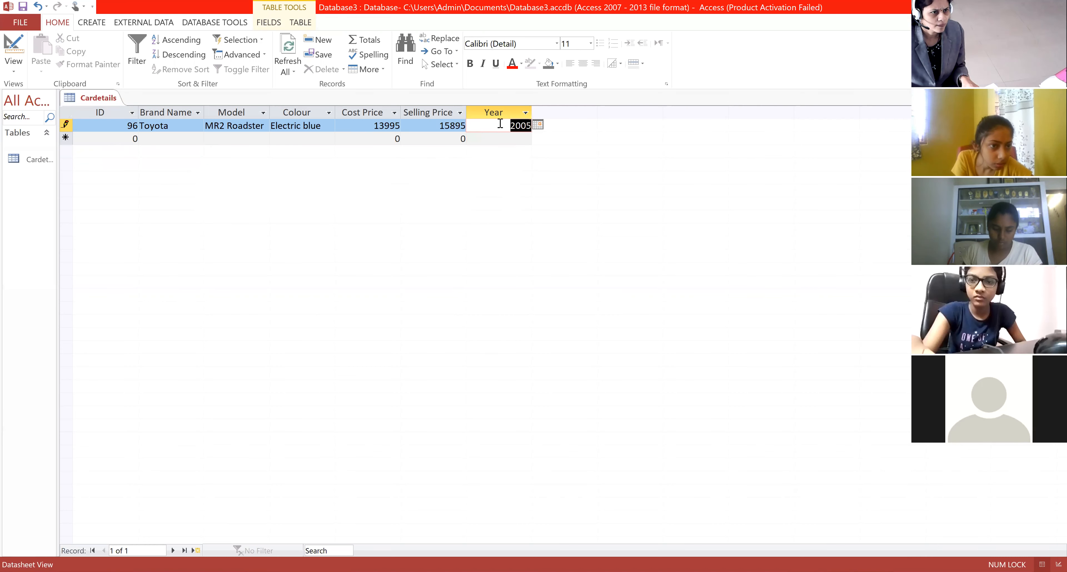
click(529, 120)
click(528, 139)
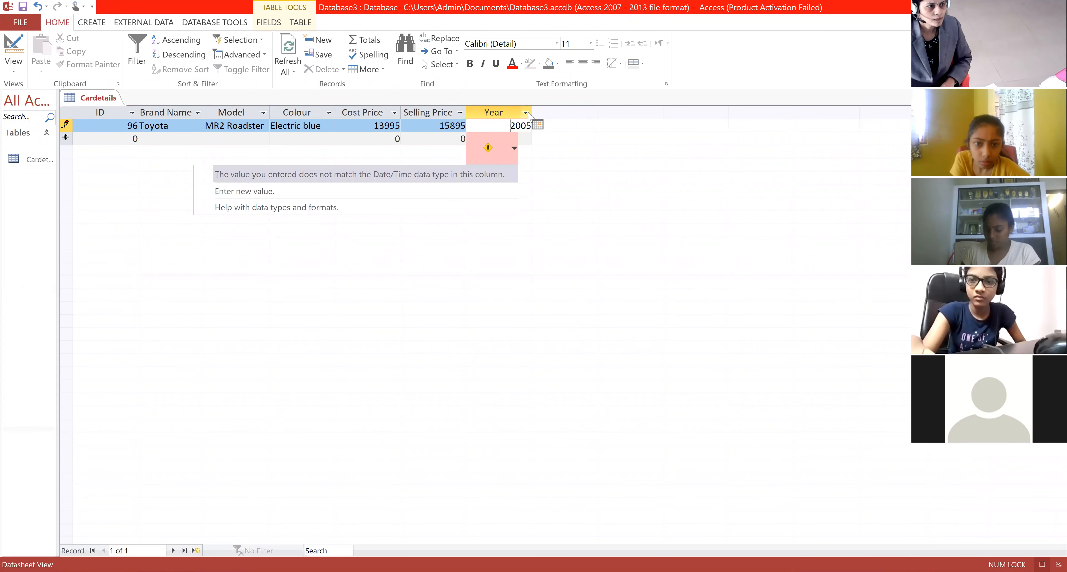
click(545, 196)
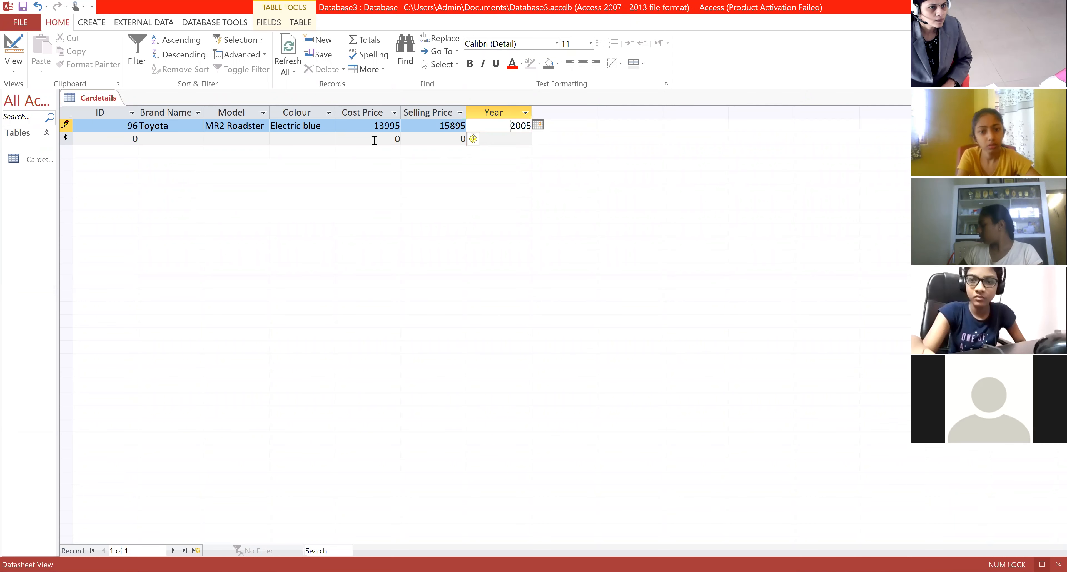
Try to switch the Cardetails table to Design View, and clear the Year value of the Toyota record.
click(15, 73)
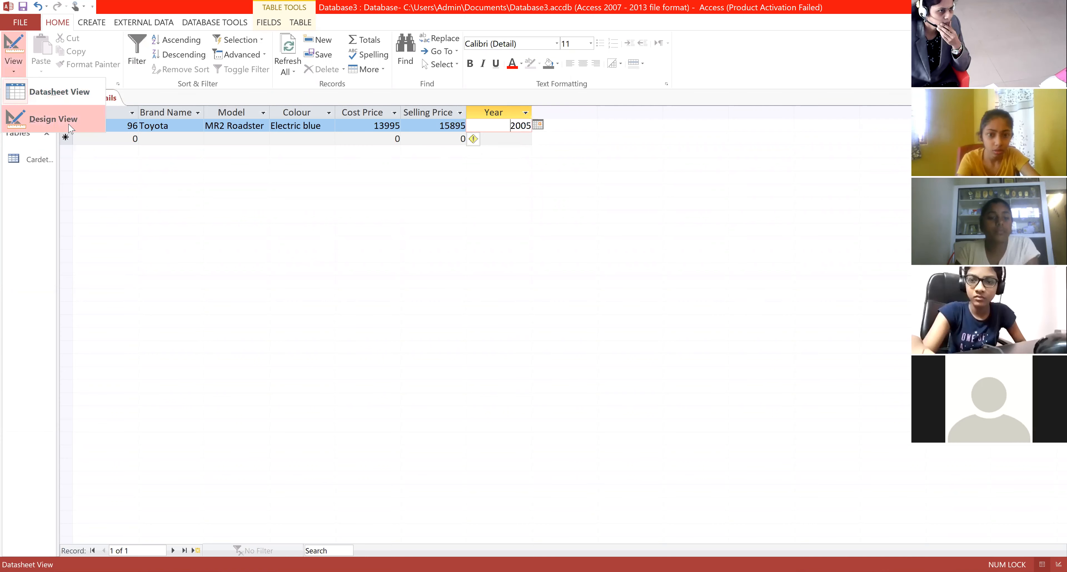
click(69, 124)
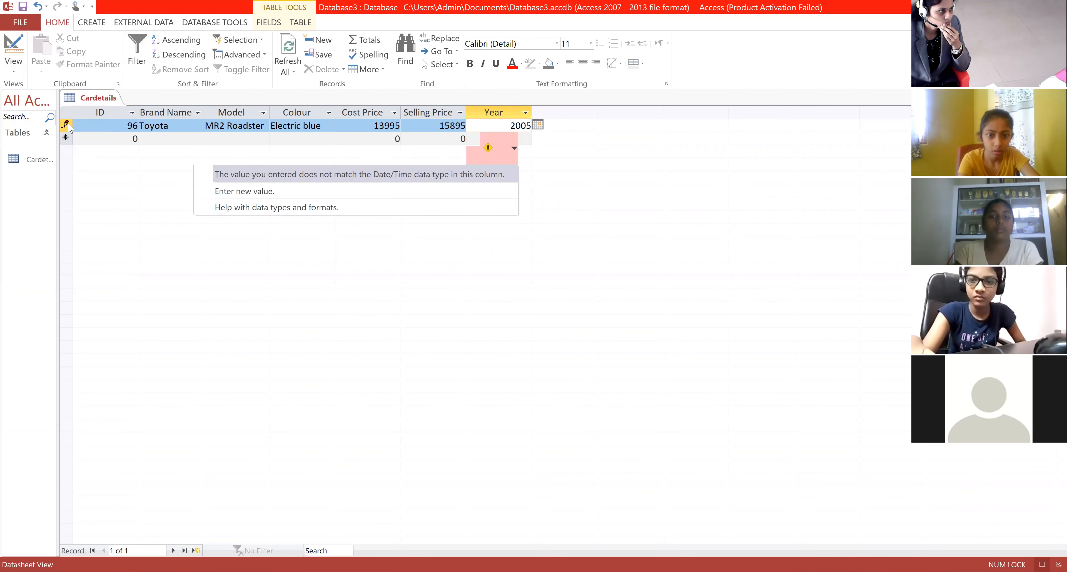
click(17, 71)
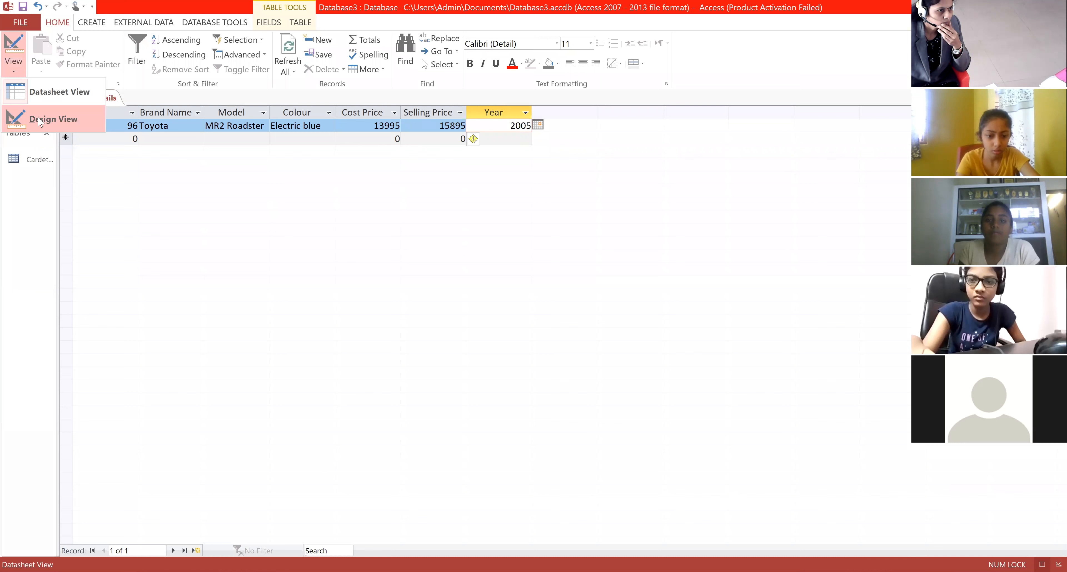
click(38, 120)
click(226, 186)
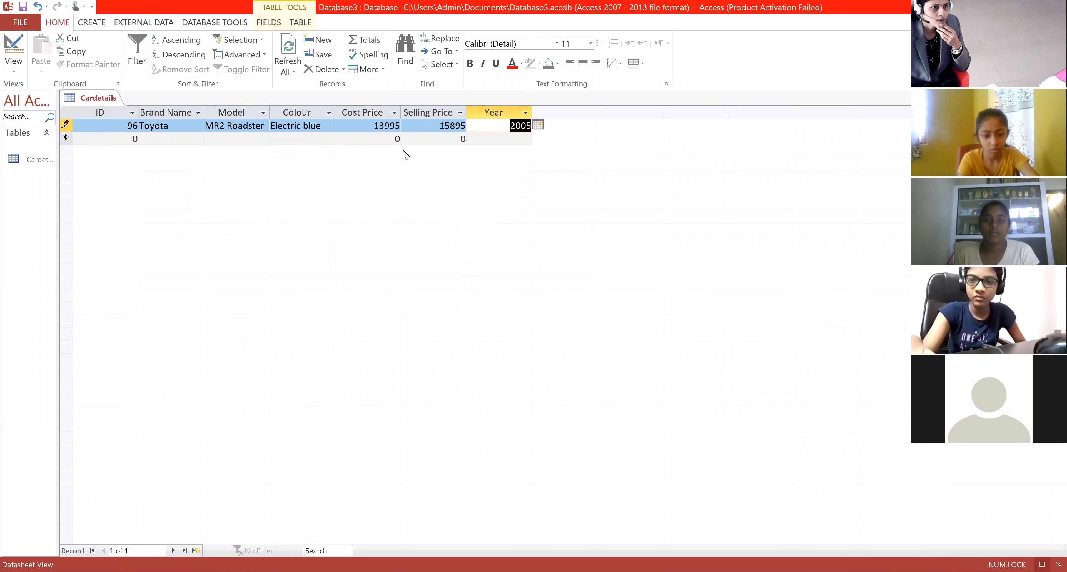
key(BackSpace)
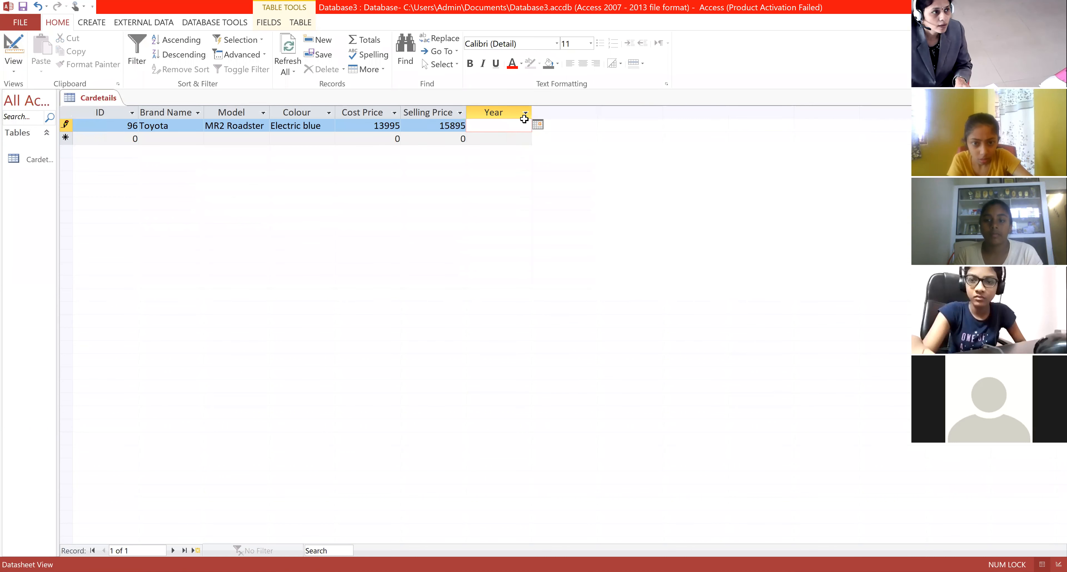
Set the Year field's data type to Number in Design View and return to Datasheet View, saving the change.
click(13, 75)
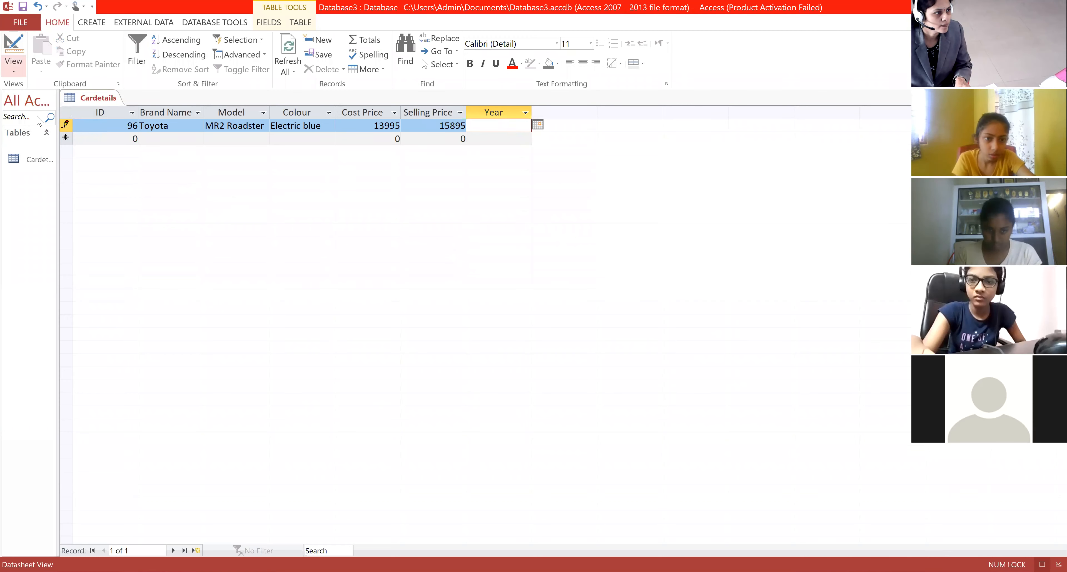
click(38, 119)
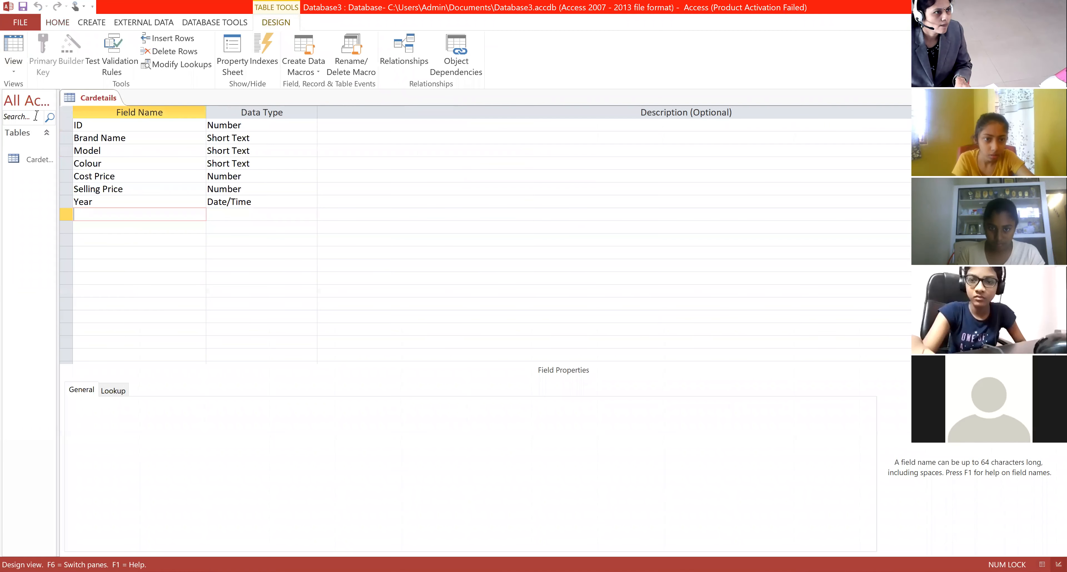
click(279, 205)
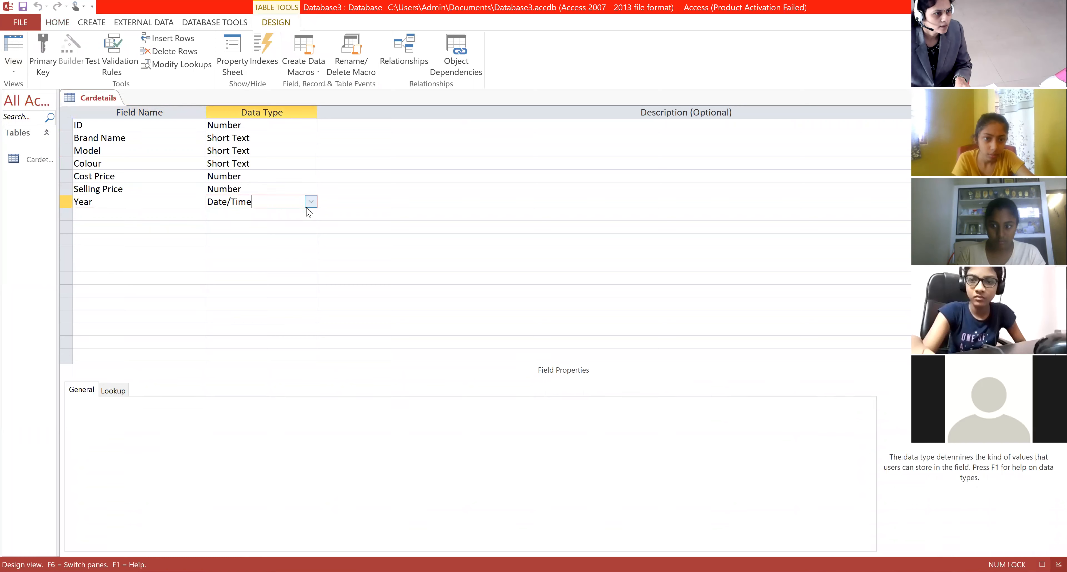
click(311, 202)
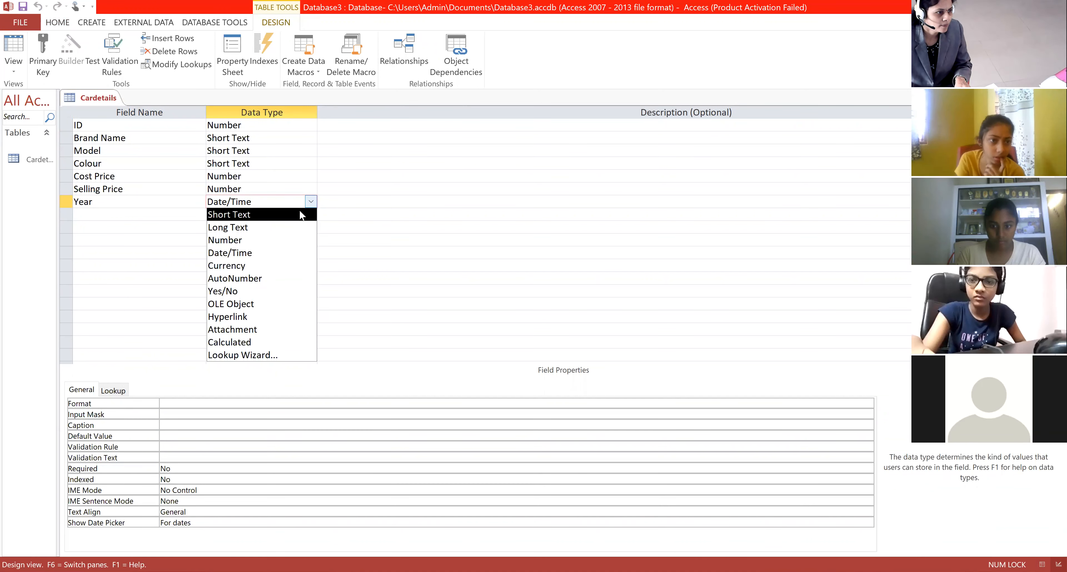
click(292, 241)
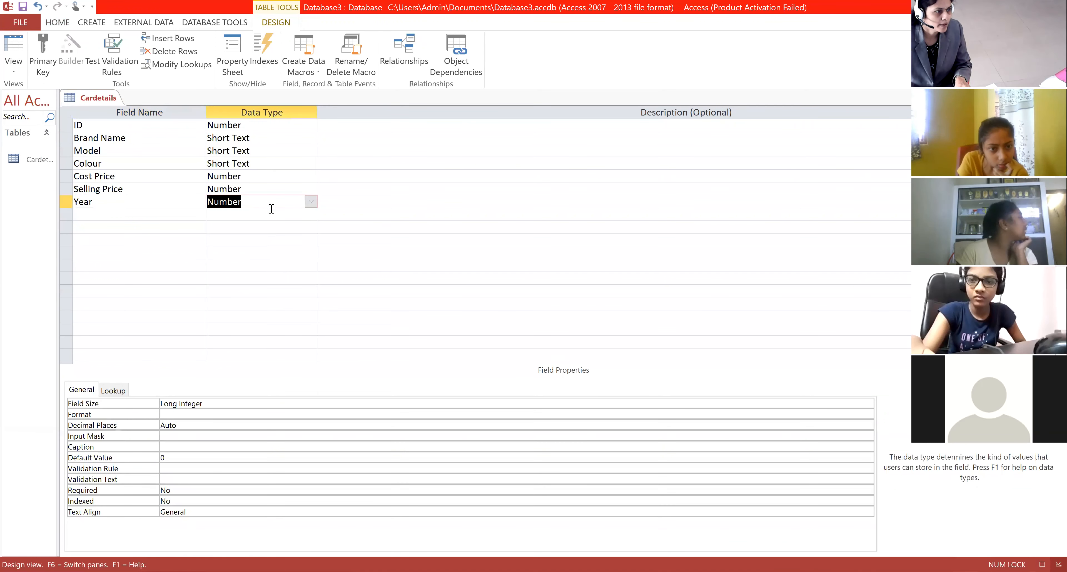
click(254, 250)
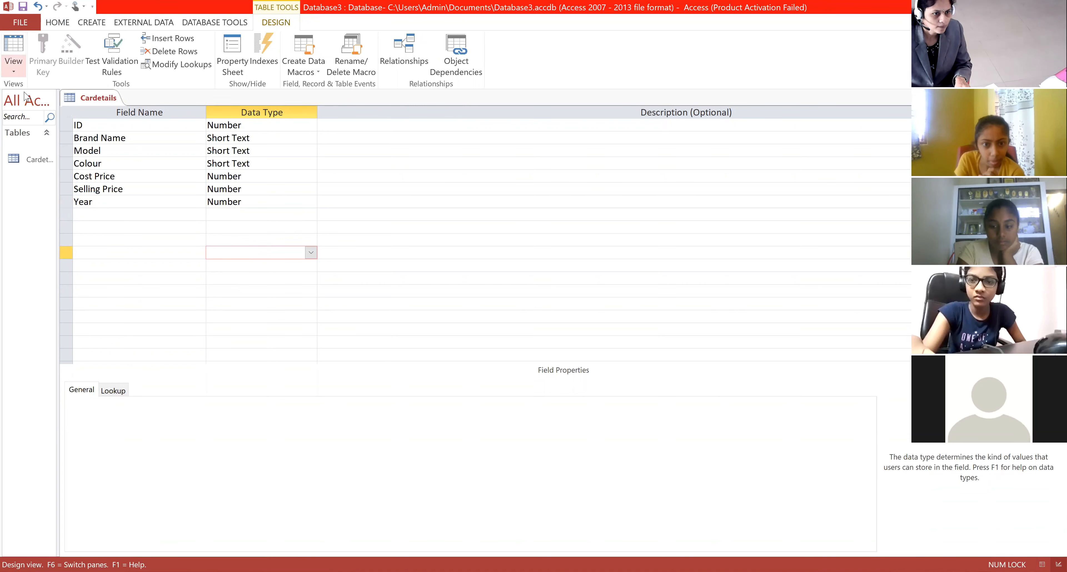
click(520, 337)
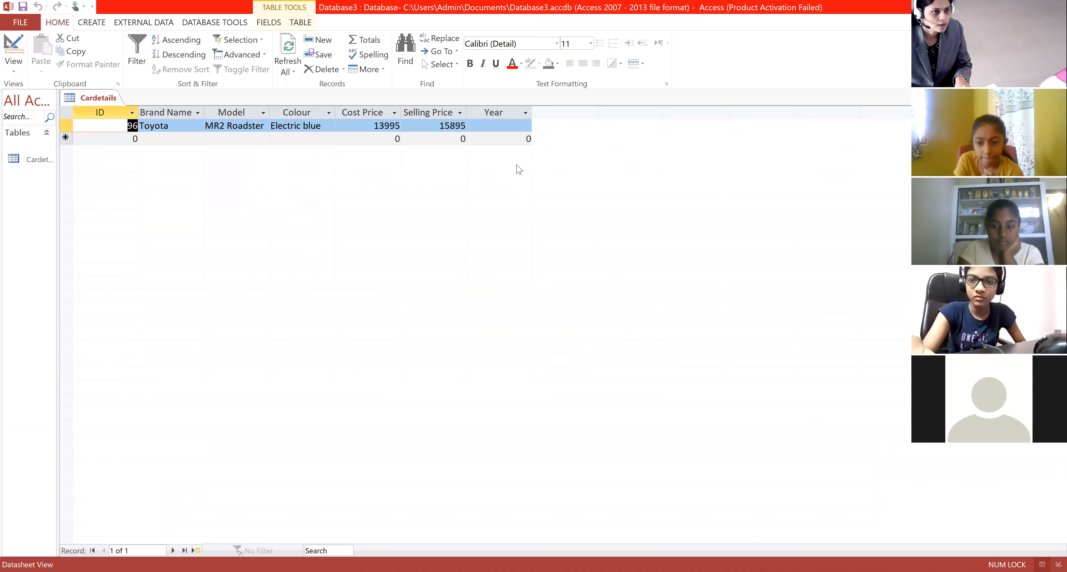
Enter 2005 in the empty Year field to complete the Toyota record.
click(507, 125)
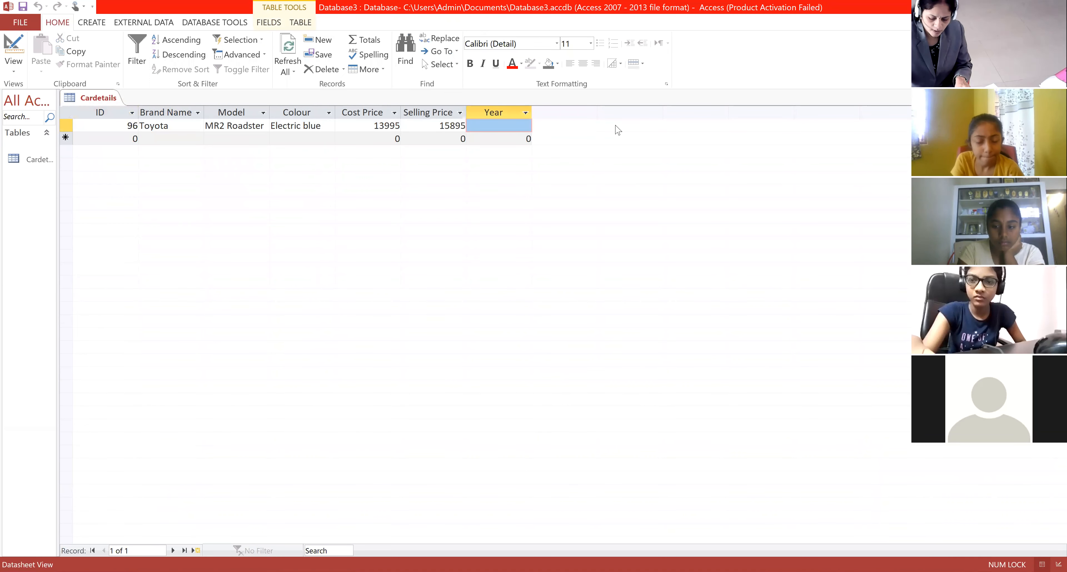
text(2200)
key(BackSpace)
key(BackSpace)
text(005)
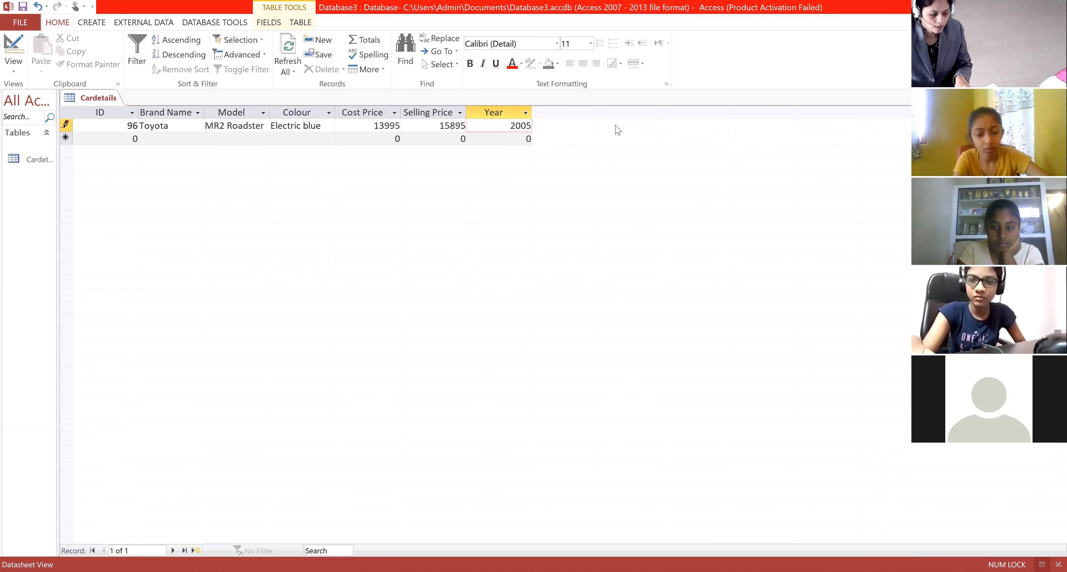
key(Tab)
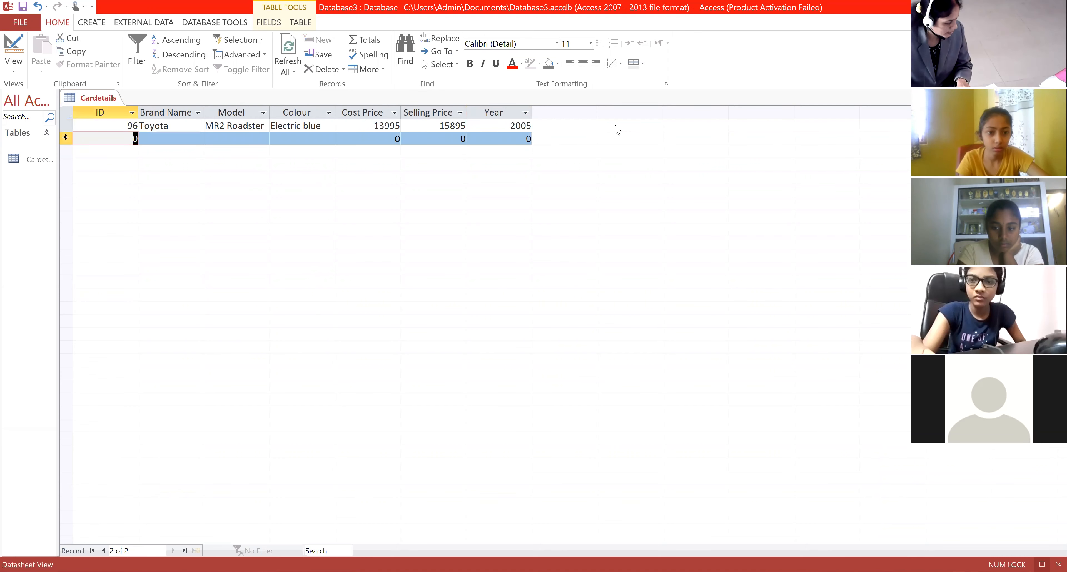
Enter 0092 as the ID, BMW as the Brand Name and Z3 as the Model in the second record.
text(0092)
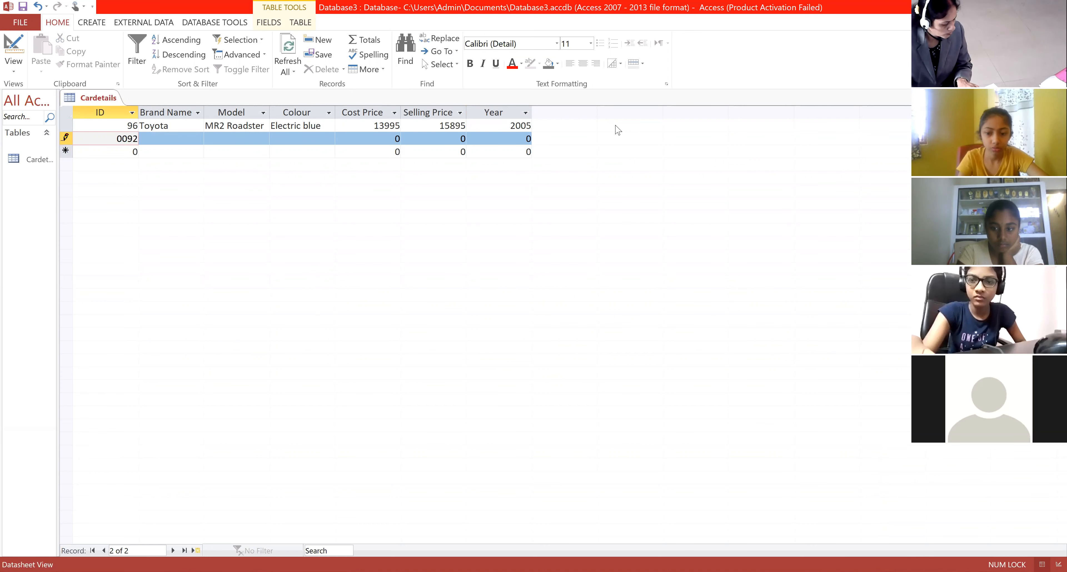
key(Tab)
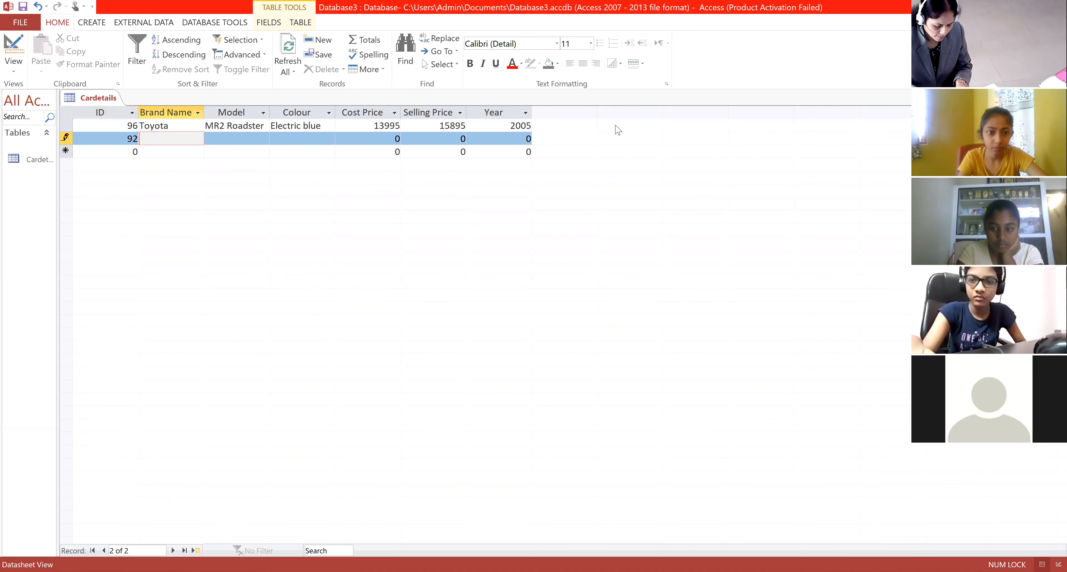
text(BMW)
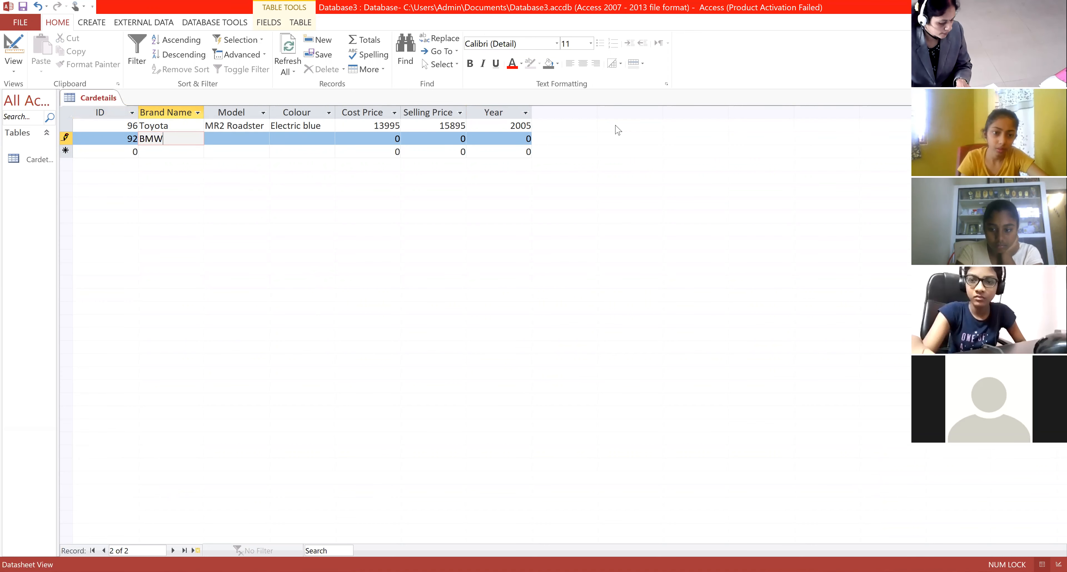
key(Tab)
text(Z3)
key(Tab)
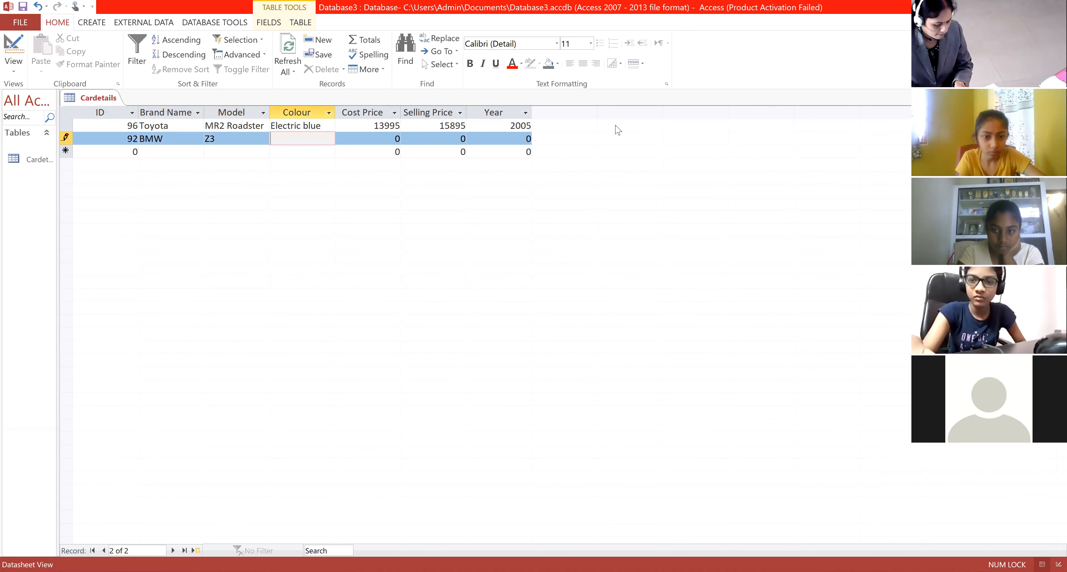
Enter Metallic black as the Colour of the BMW Z3 record.
text(Met)
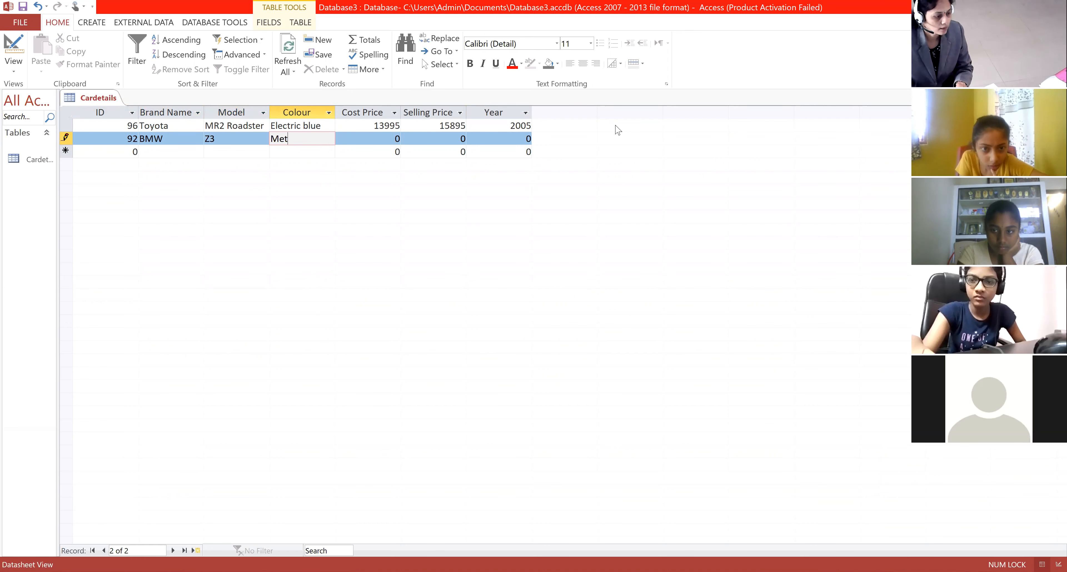
text(alli)
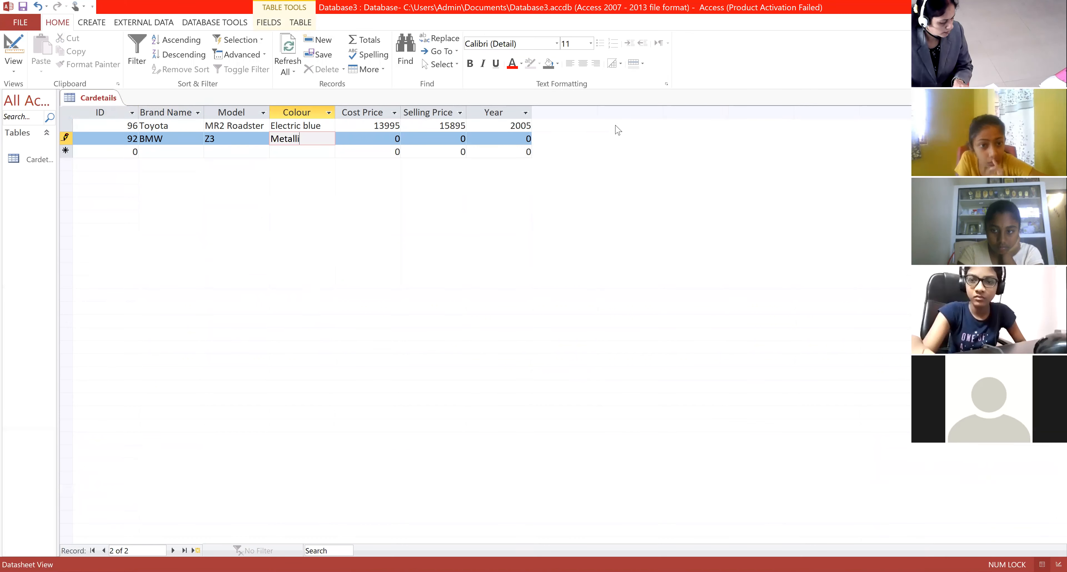
text(c ba)
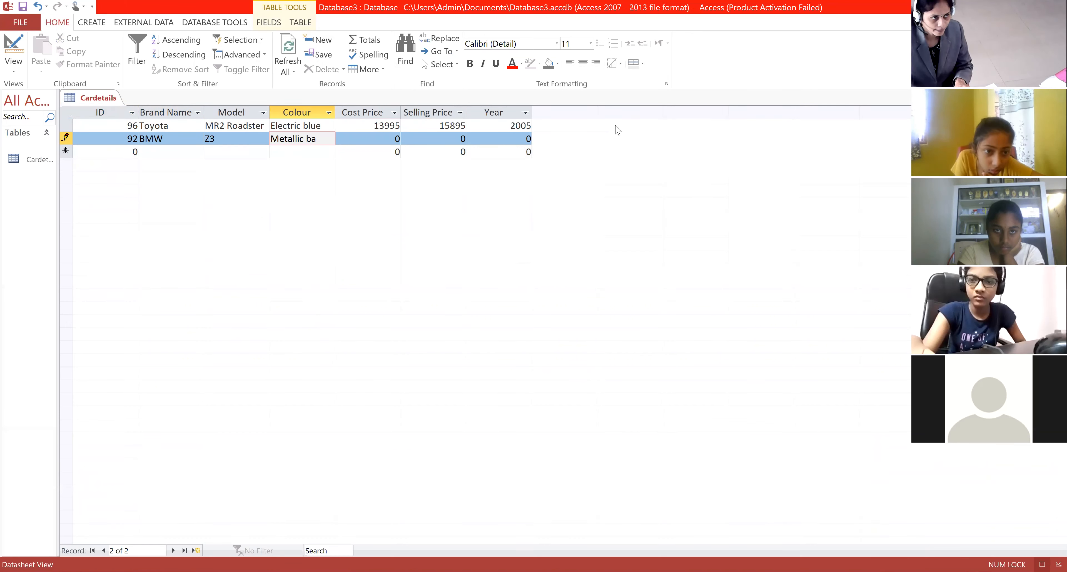
key(BackSpace)
text(lack)
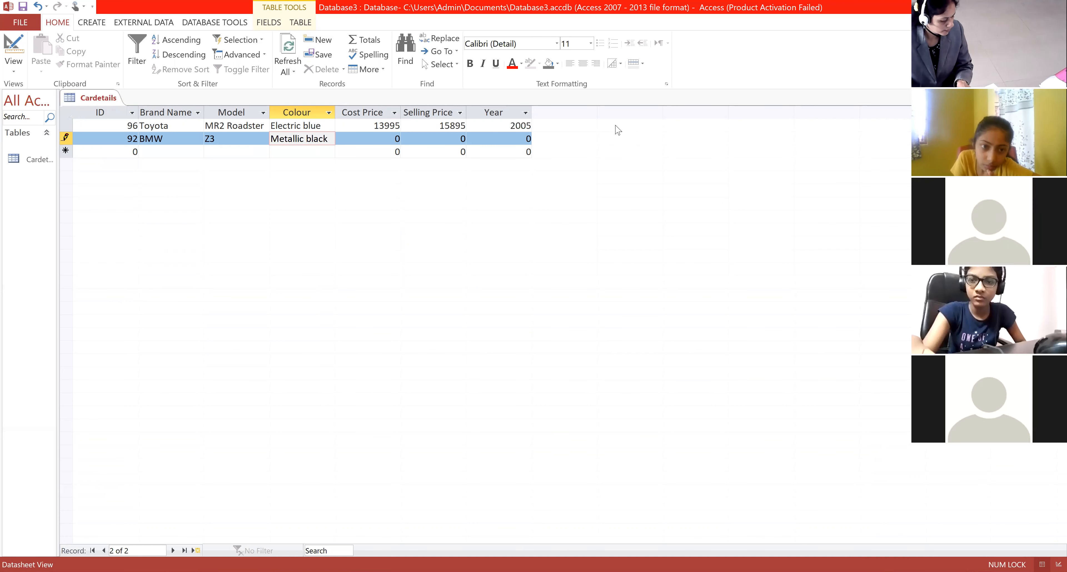
key(Tab)
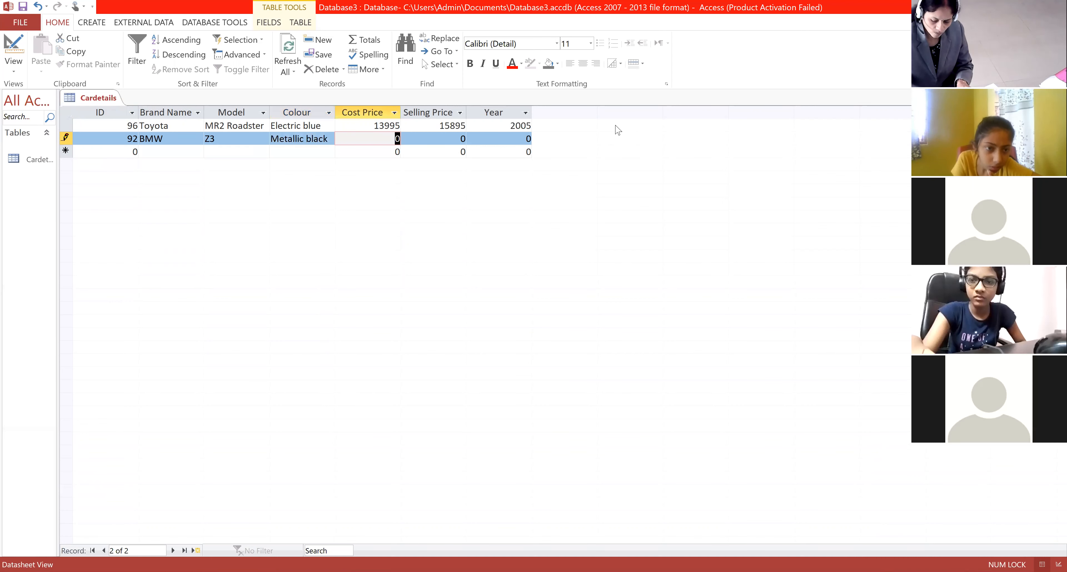
Complete the BMW record with Cost Price 4665, Selling Price 5635 and Year 2000.
text(4665)
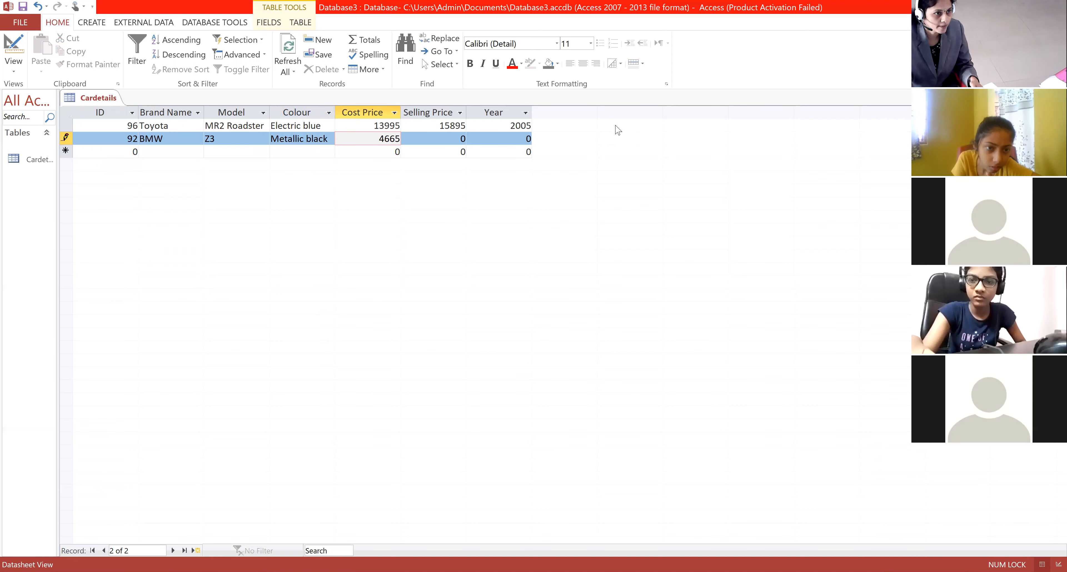
key(Tab)
text(5635)
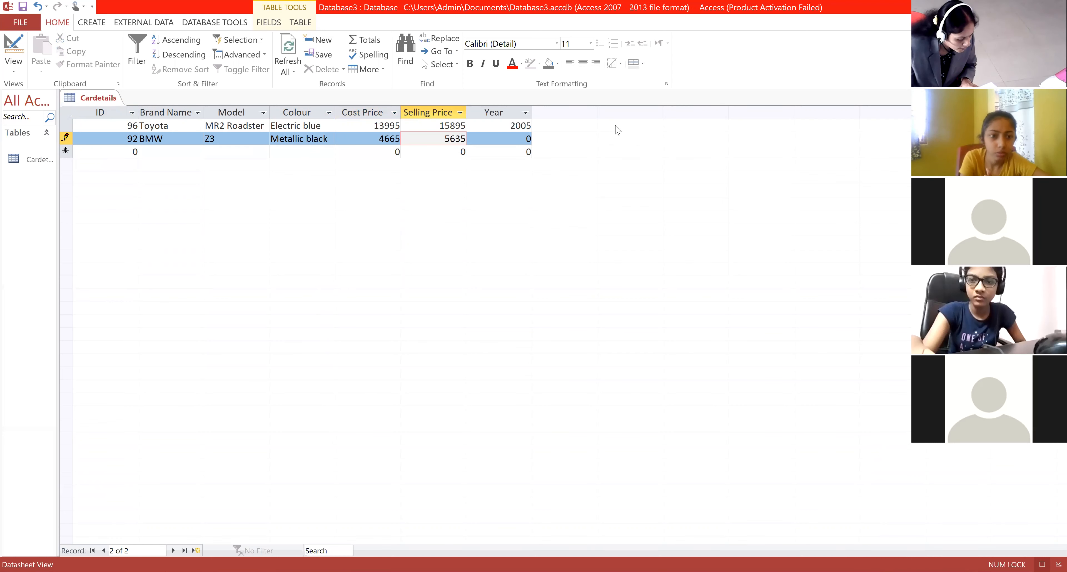
key(Tab)
text(200)
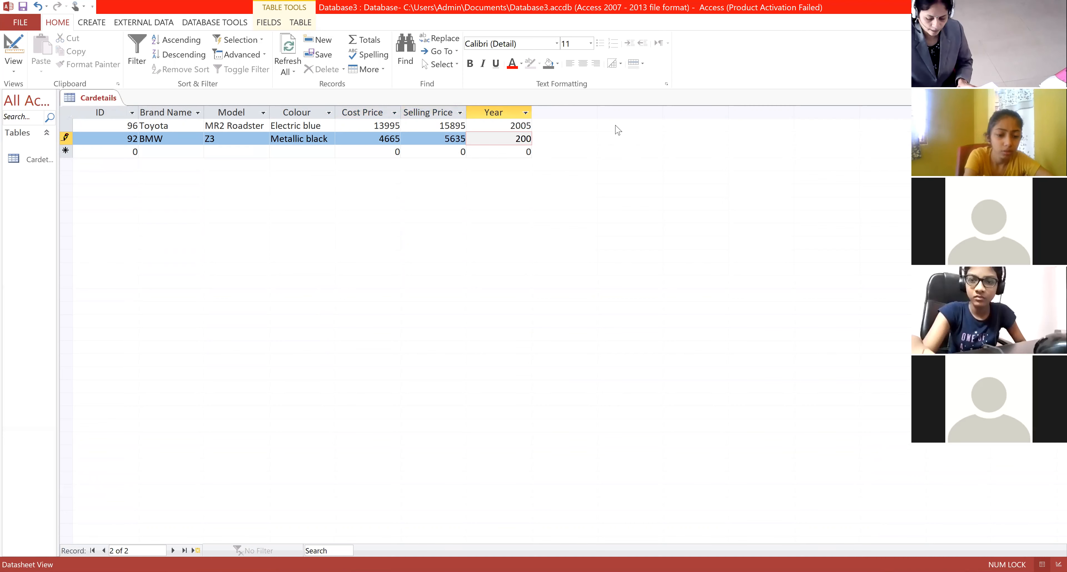
text(0)
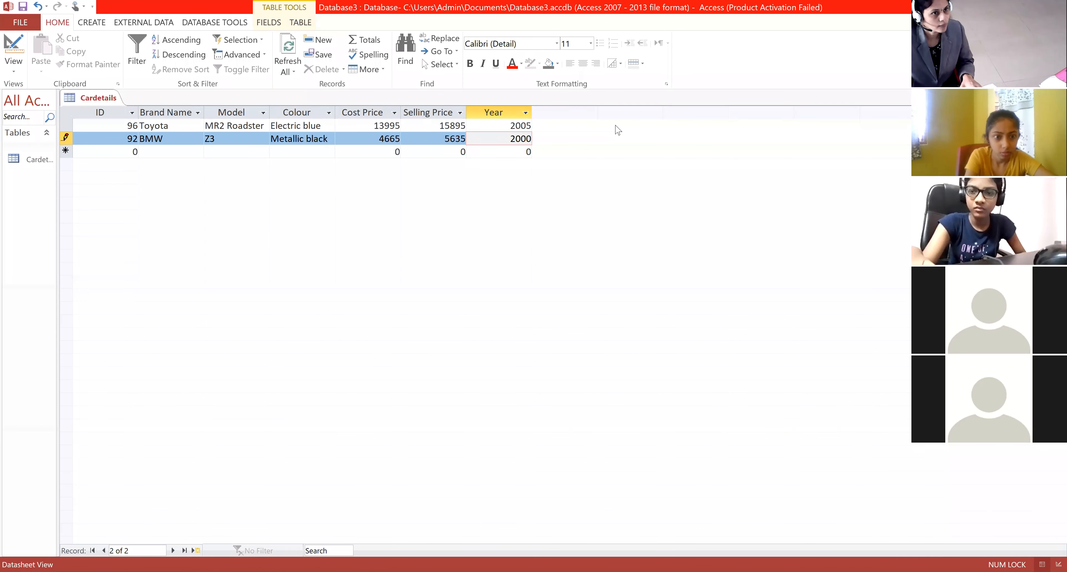
key(Tab)
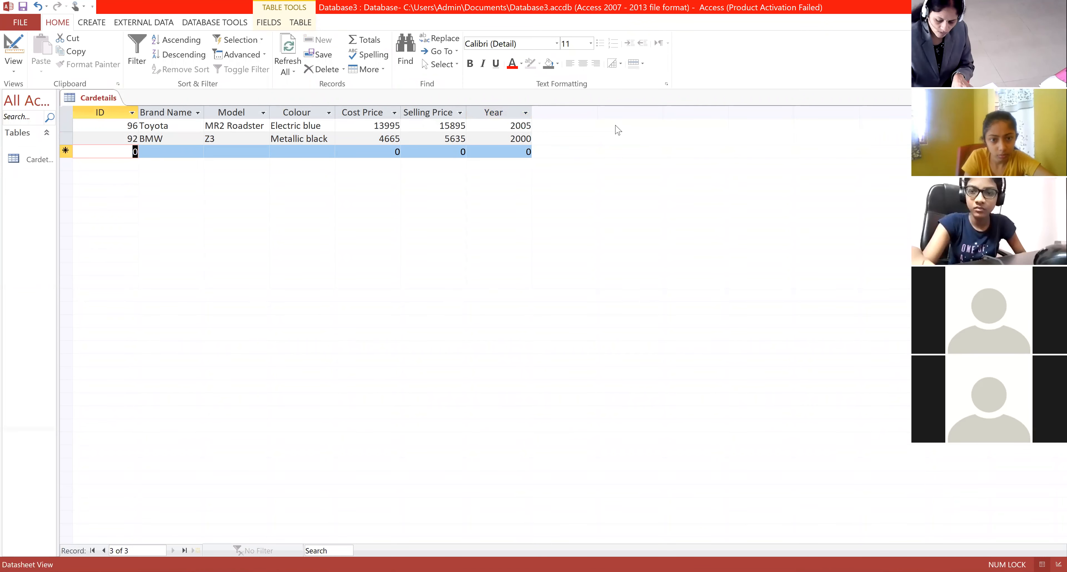
Start the third record with ID 0099, Brand Name Ford and Model Fiesta.
text(0099)
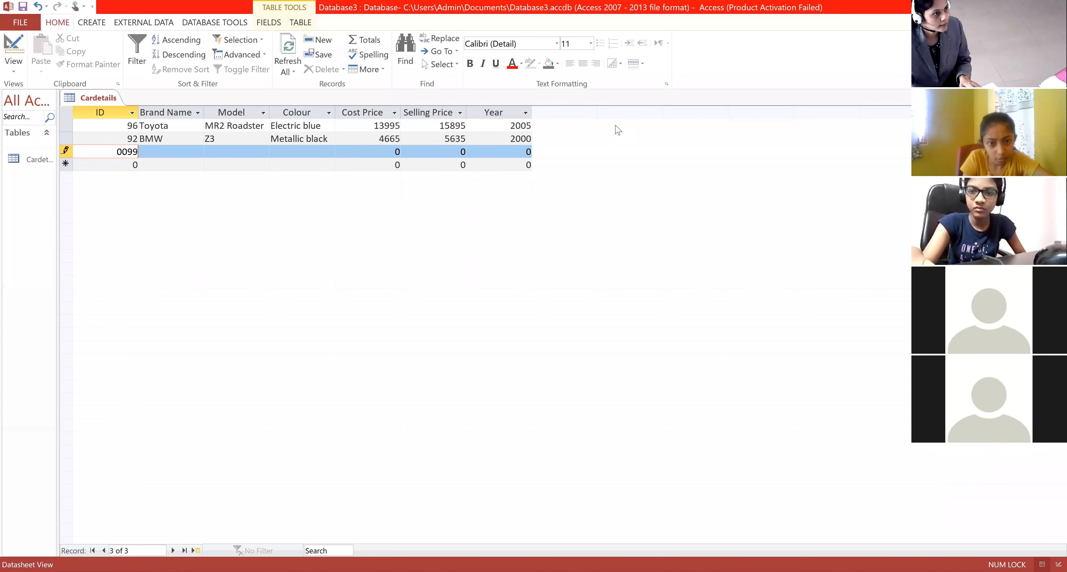
key(Tab)
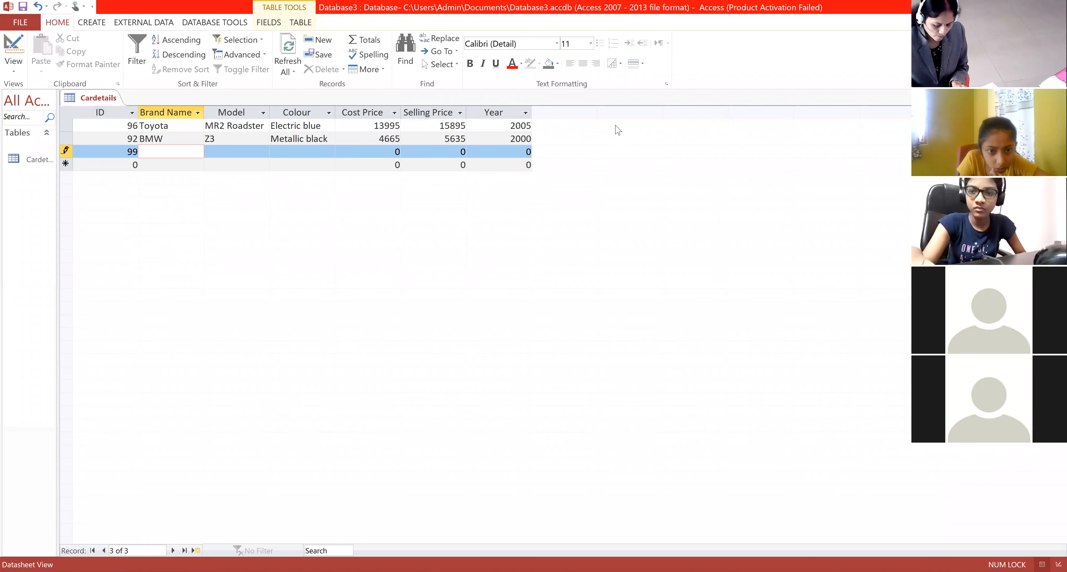
text(Ford)
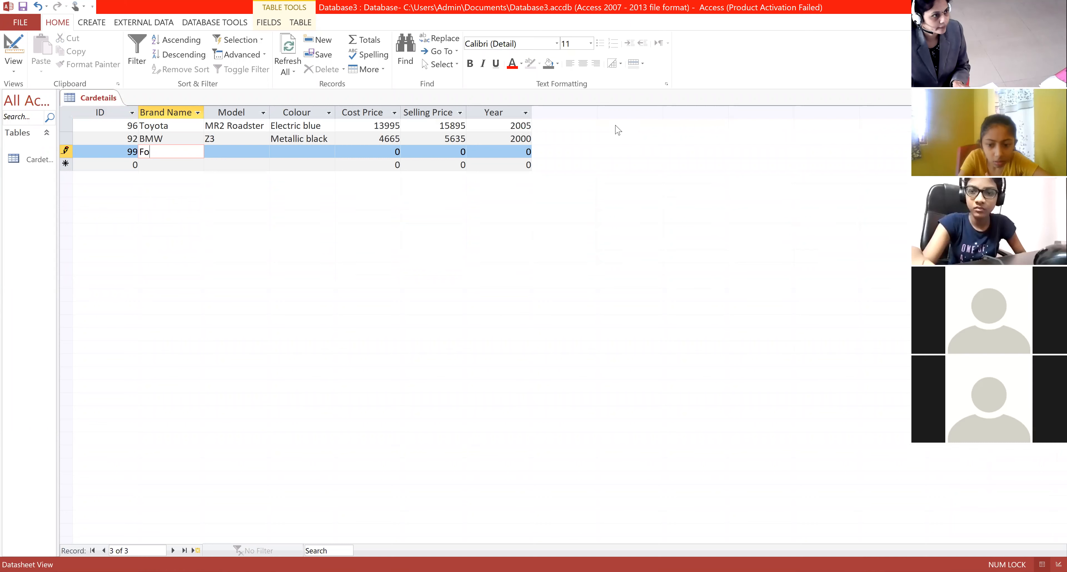
key(Tab)
text(Festa)
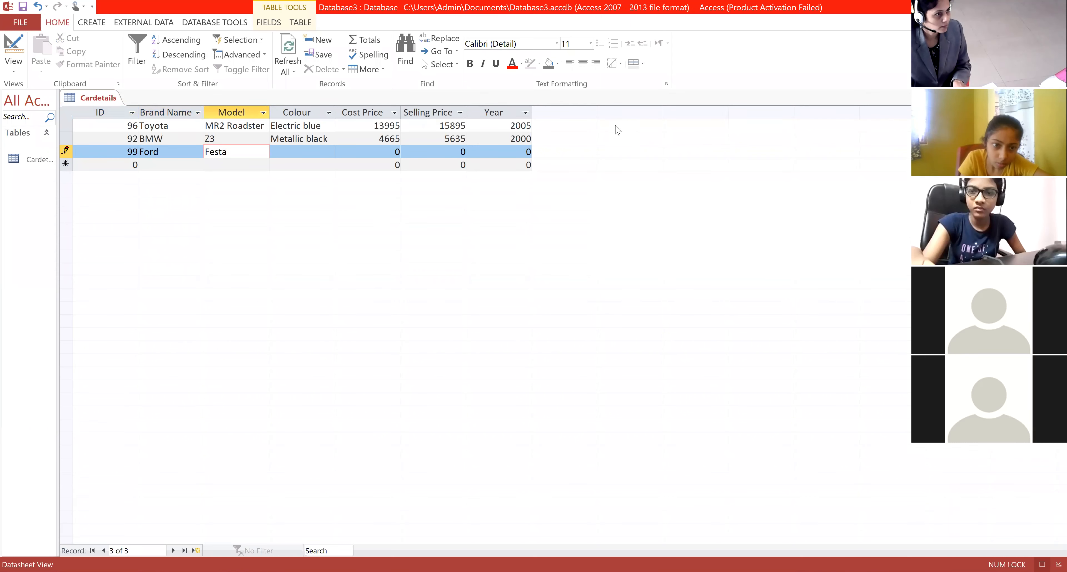
key(Tab)
key(shift+Tab)
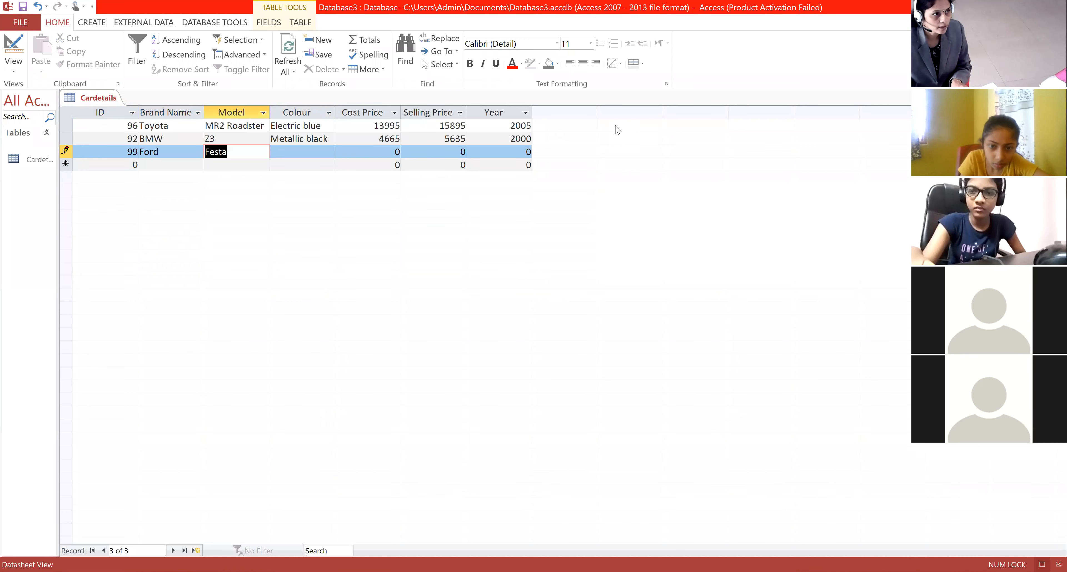
text(Fiesta)
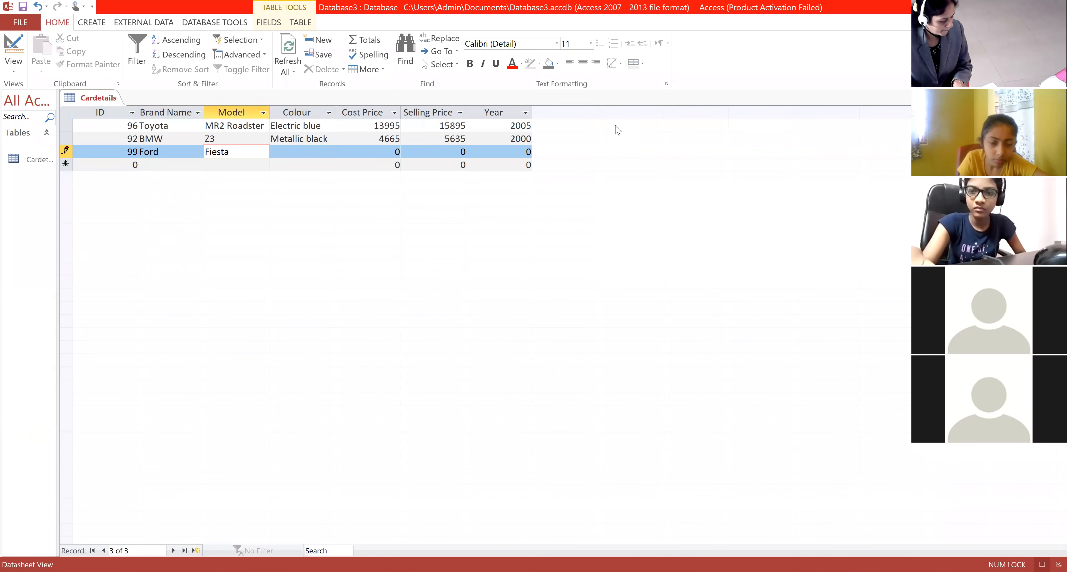
key(Tab)
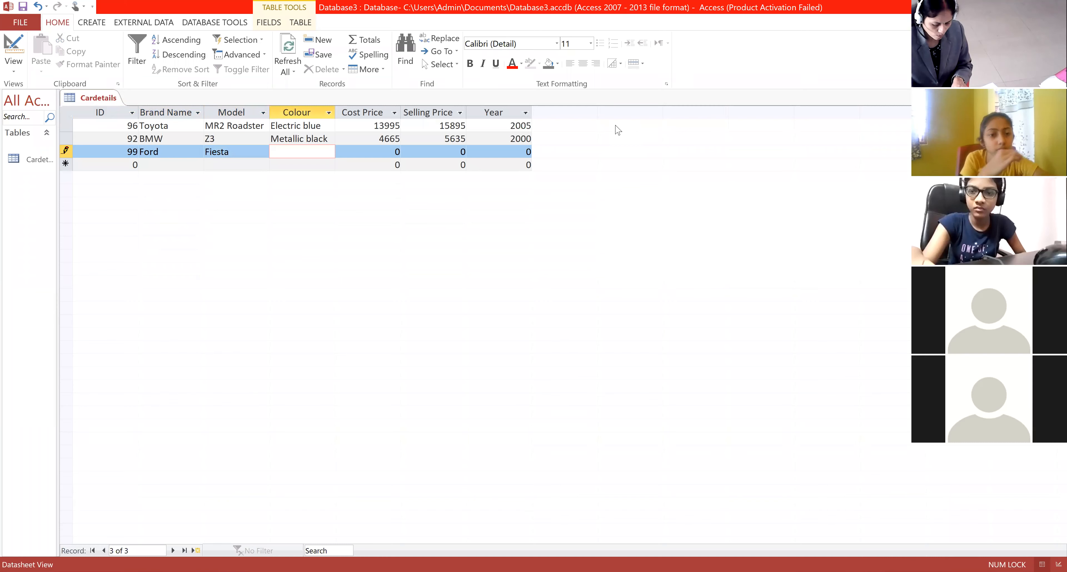
Complete the Ford record with Colour Blue, Cost Price 7700, Selling Price 8975 and Year 2009.
text(Blue)
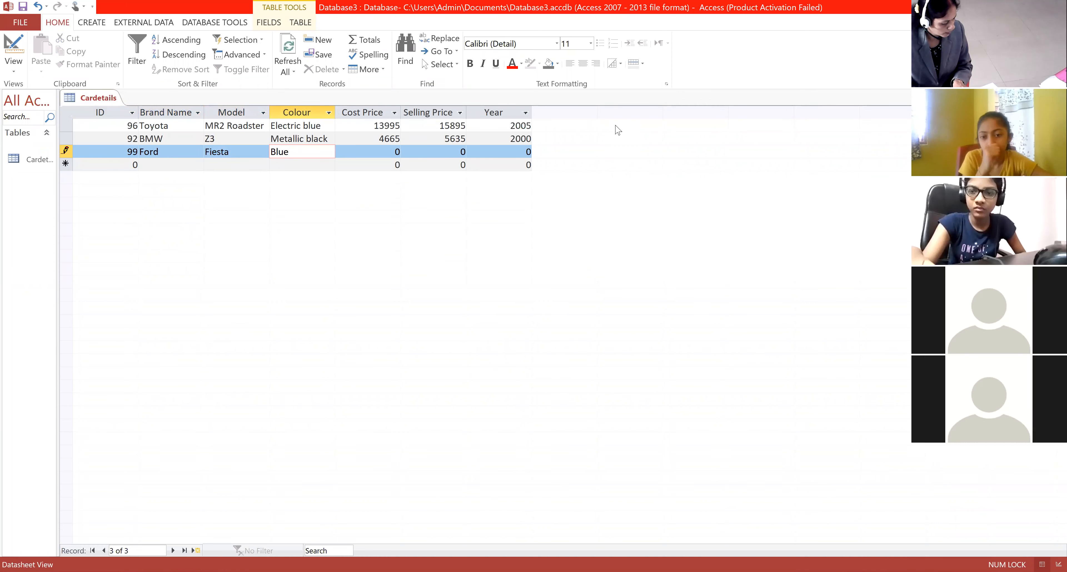
key(Tab)
text(7700)
key(Tab)
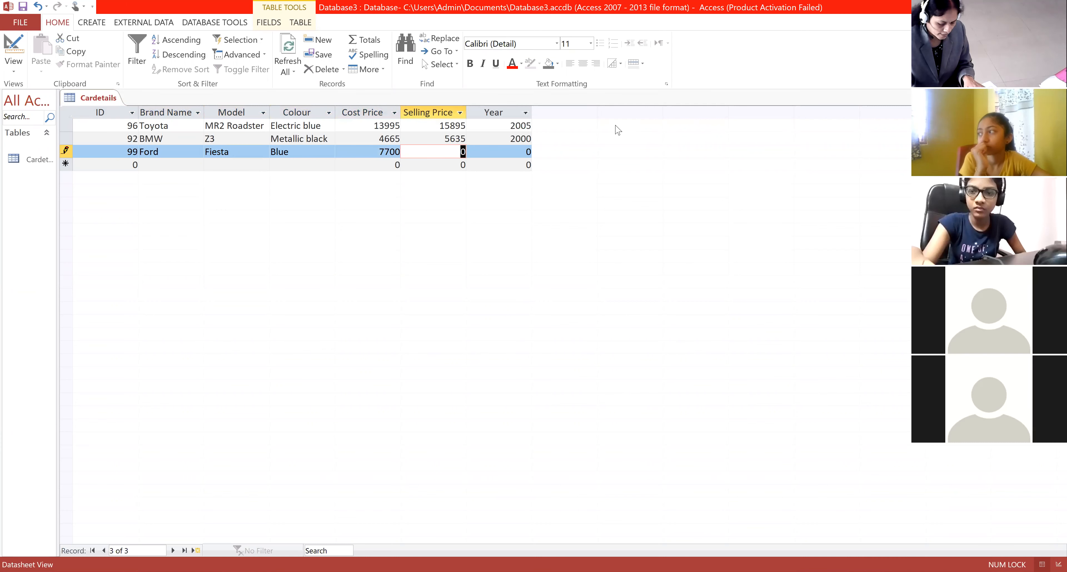
text(8975)
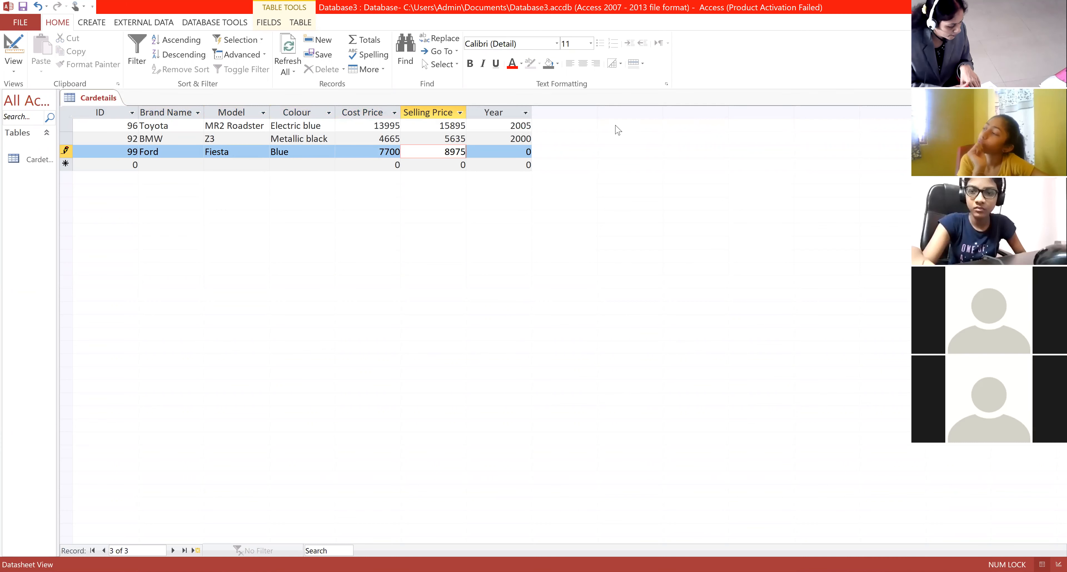
key(Tab)
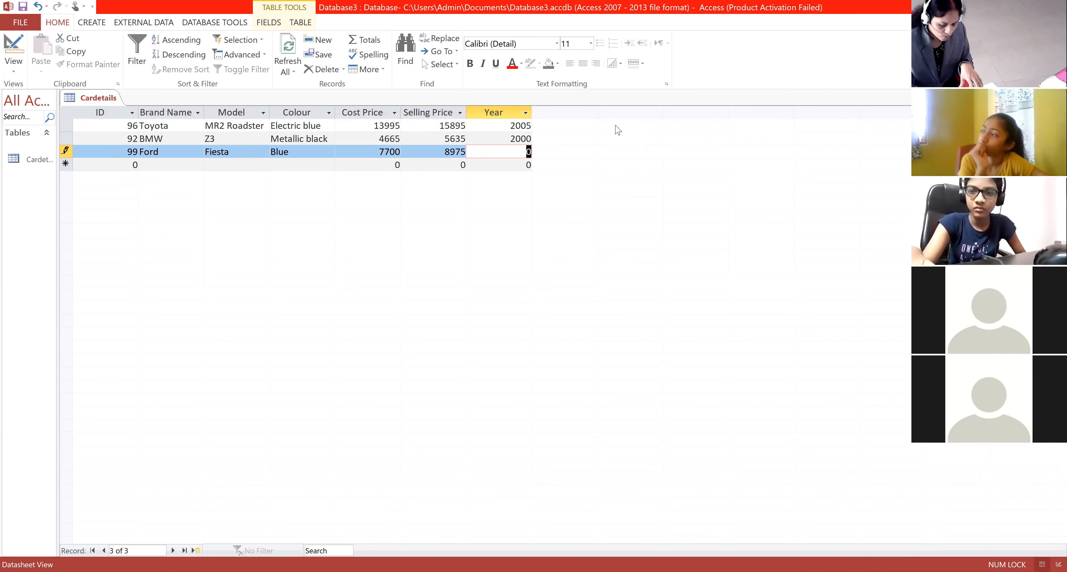
text(2009)
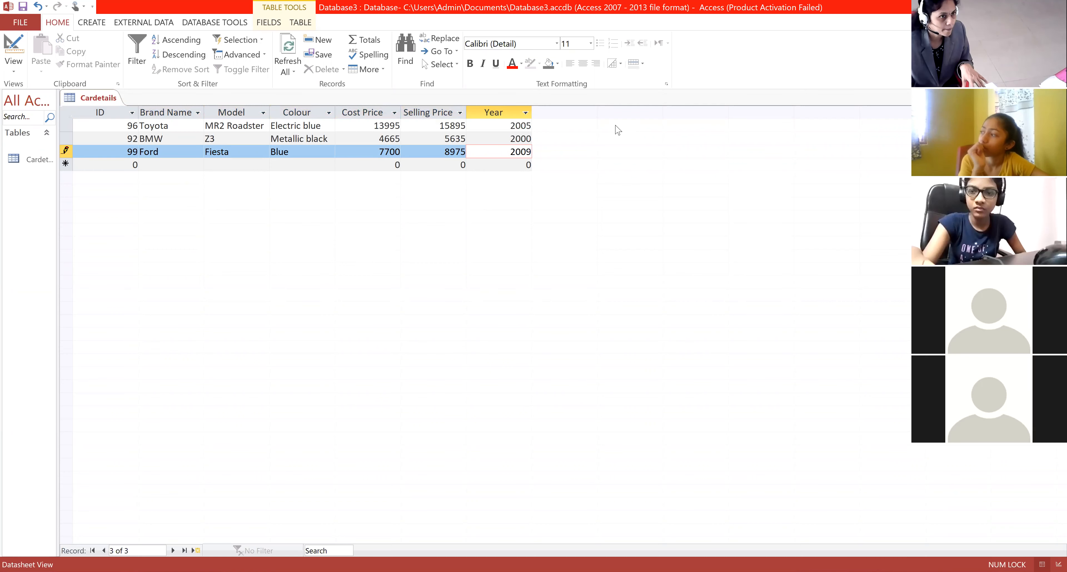
key(Tab)
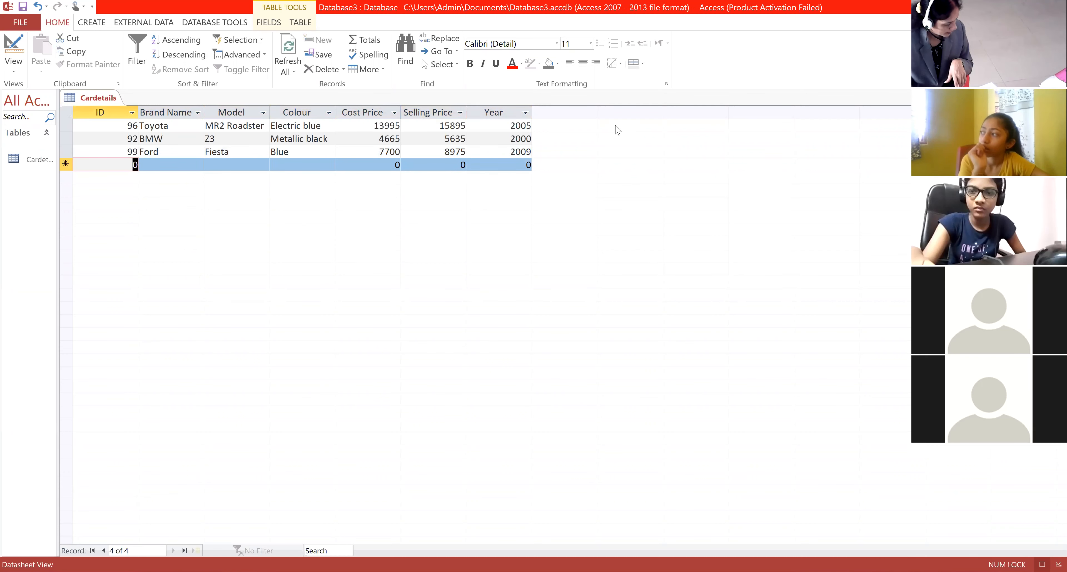
Start the fourth record with ID 0093, Brand Name Honda and Model Civic.
text(0093)
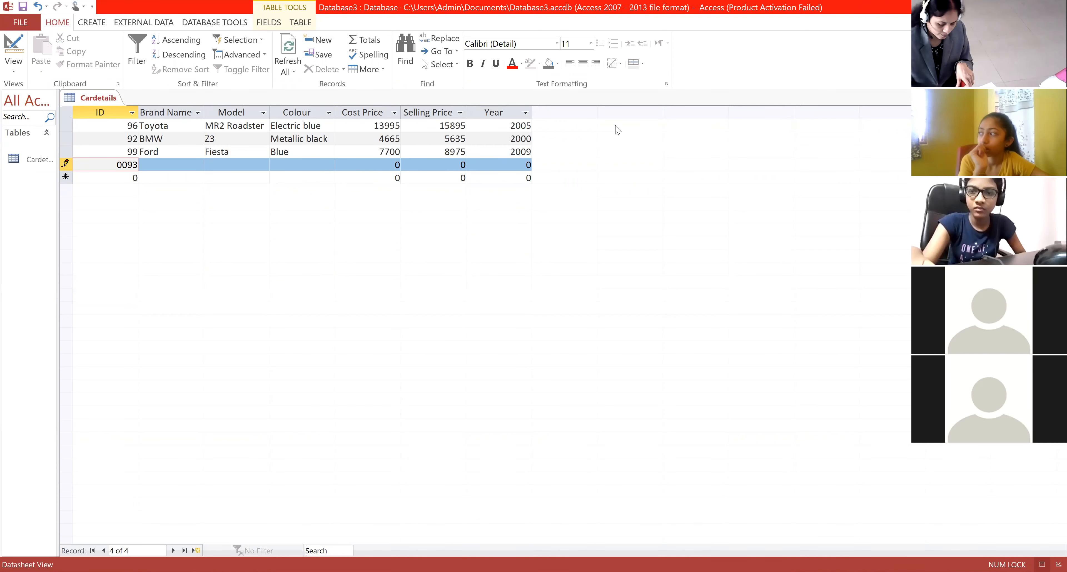
key(Tab)
text(Hobn)
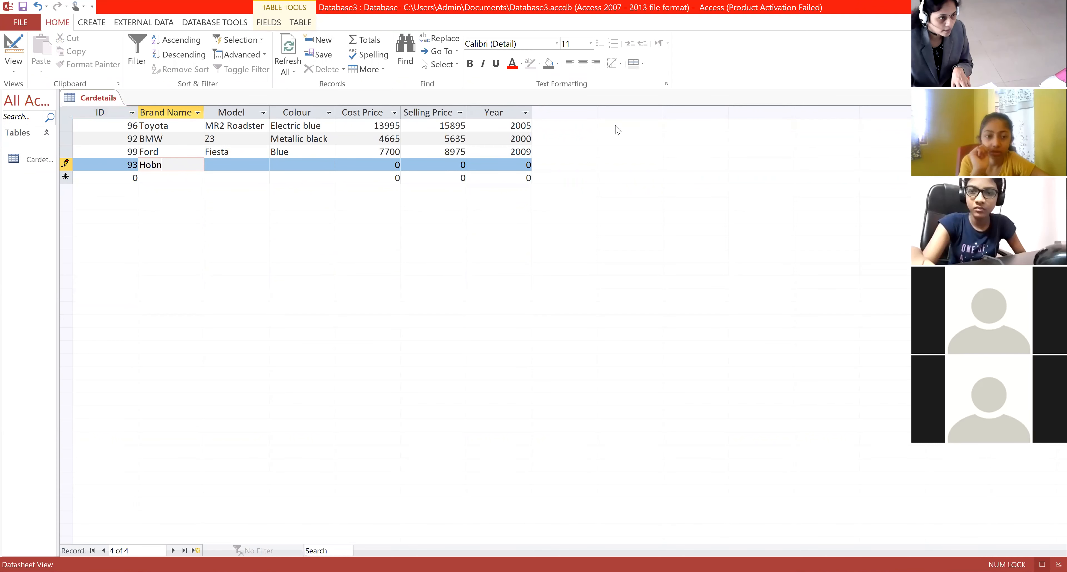
key(BackSpace)
key(BackSpace)
key(BackSpace)
text(onda)
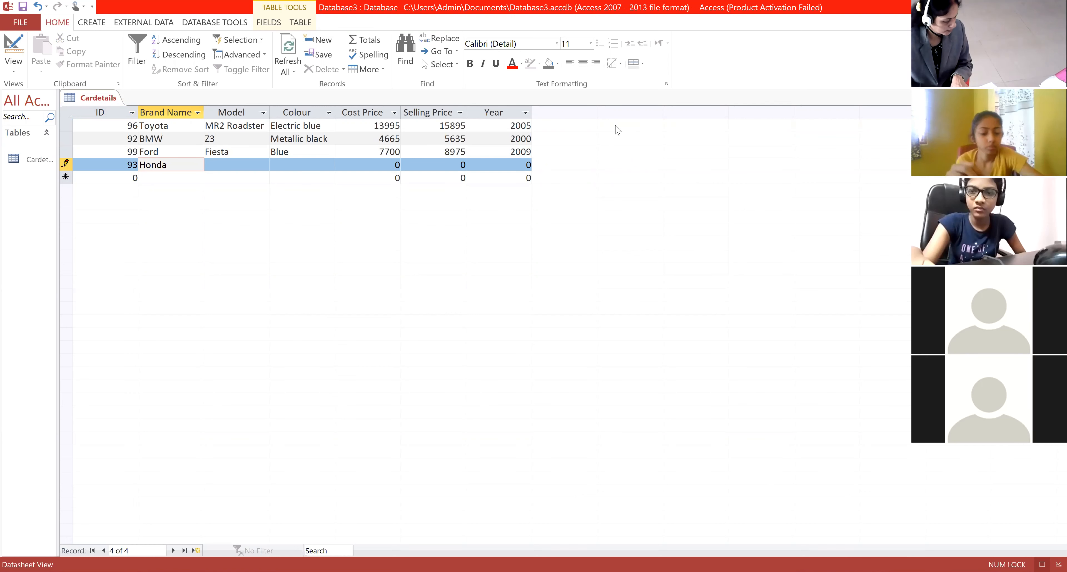
key(Tab)
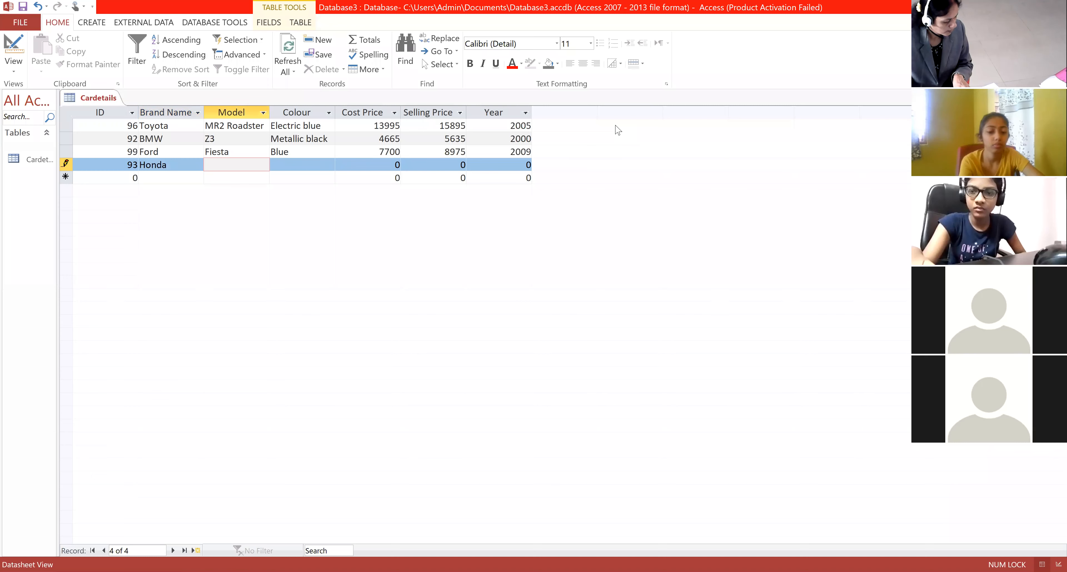
text(Civic)
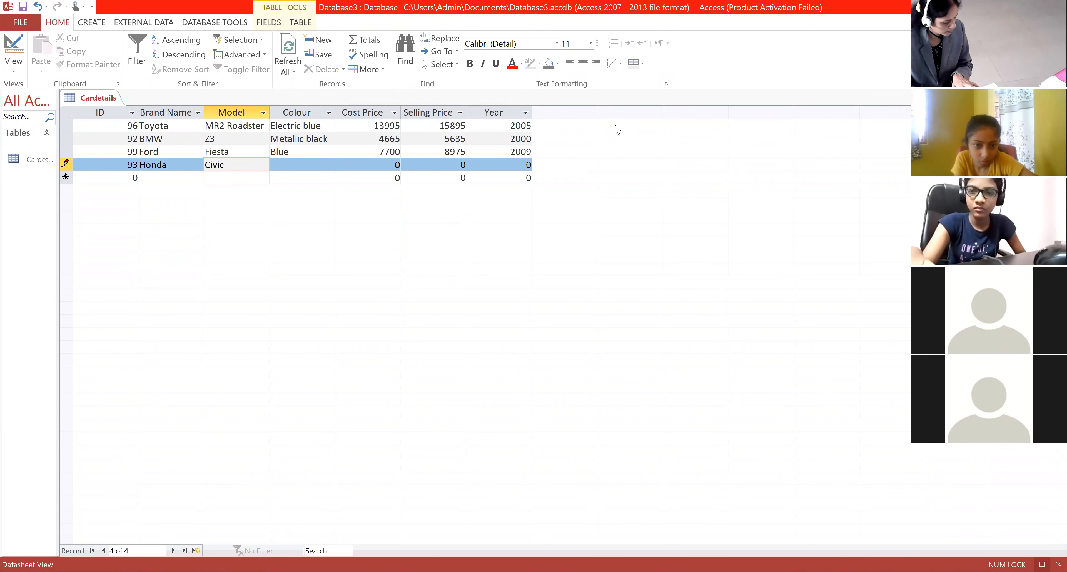
key(Tab)
Complete the Honda record with Colour Silver, Cost Price 2995, Selling Price 3795 and Year 2004.
text(Silver)
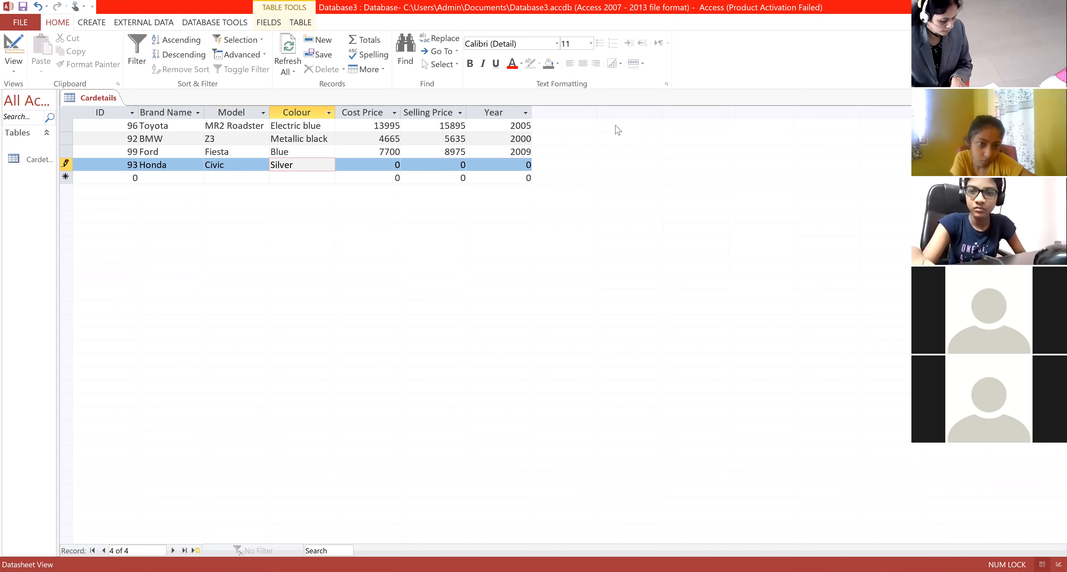
key(Tab)
text(2995)
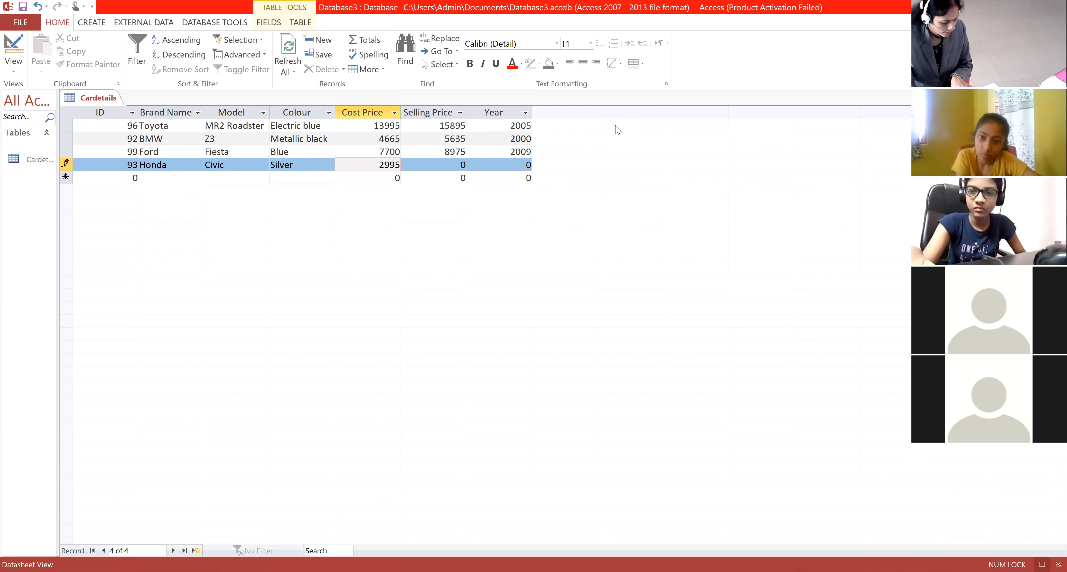
key(Tab)
text(3795)
key(Tab)
text(2004)
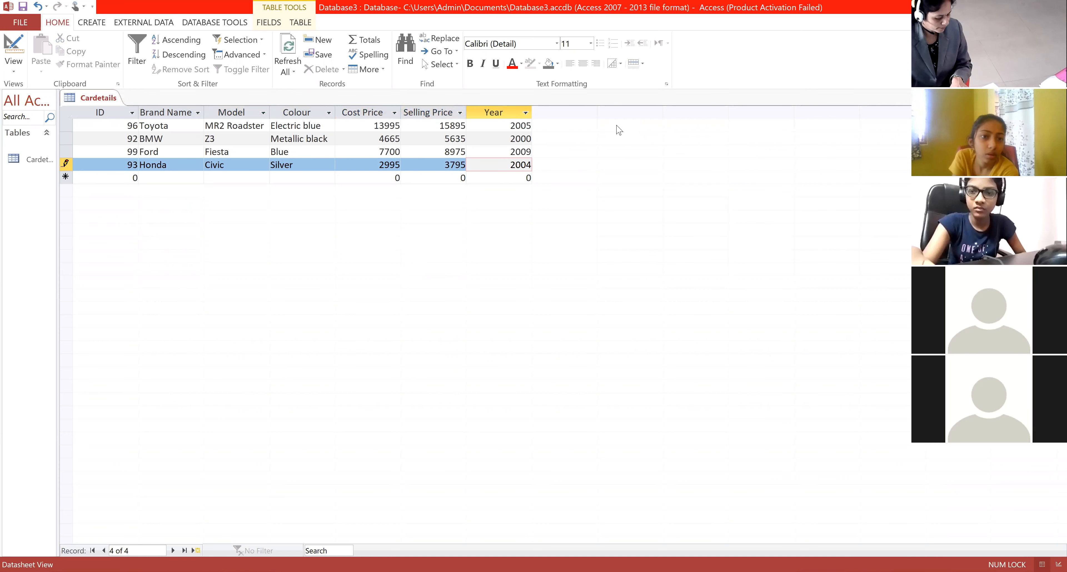
key(Tab)
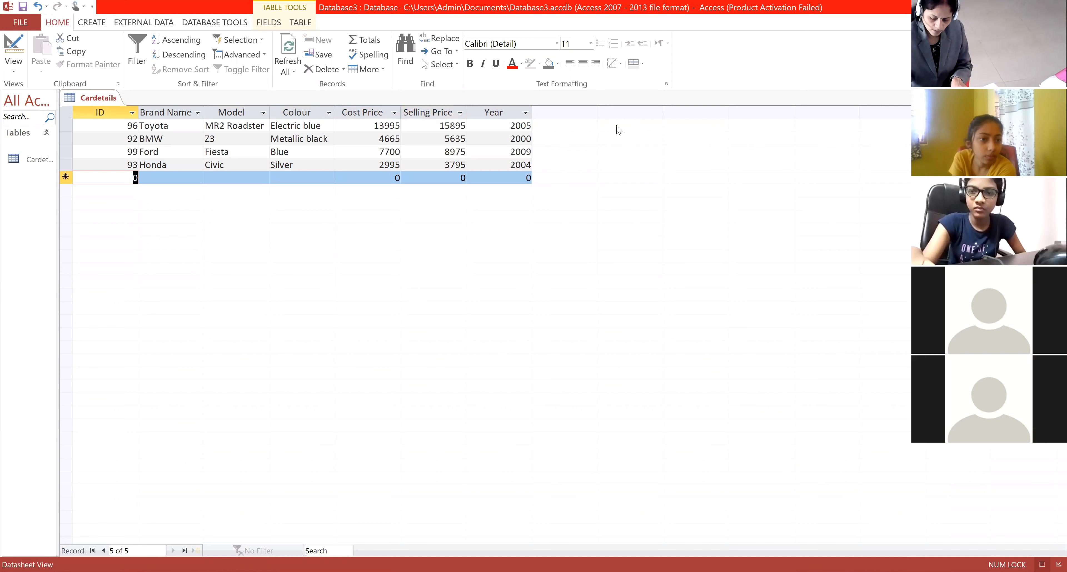
Start the fifth record with ID 0095, Brand Name Skoda and Model Octavia.
text(0095)
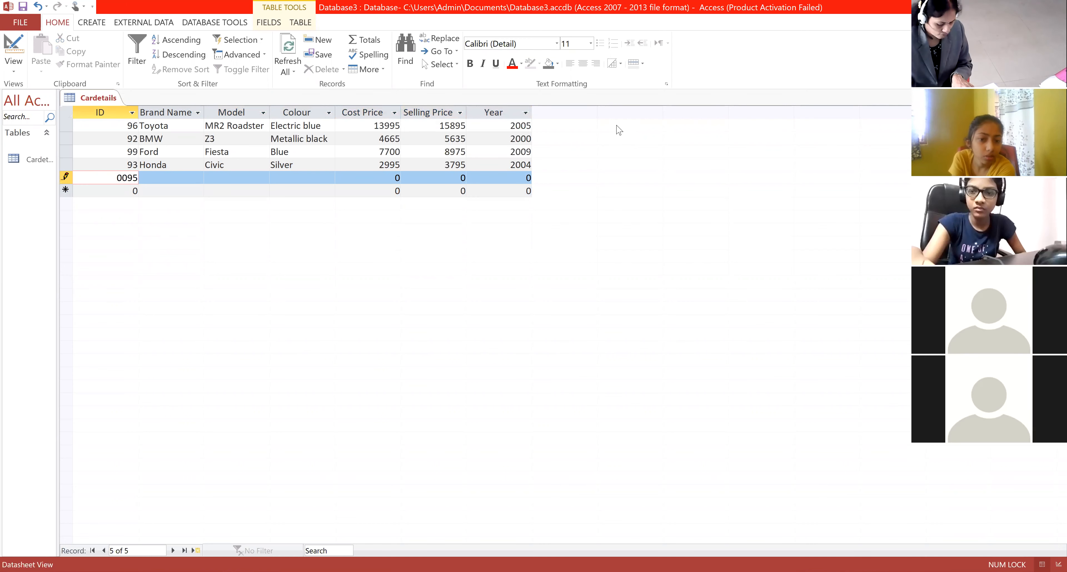
key(Tab)
text(s)
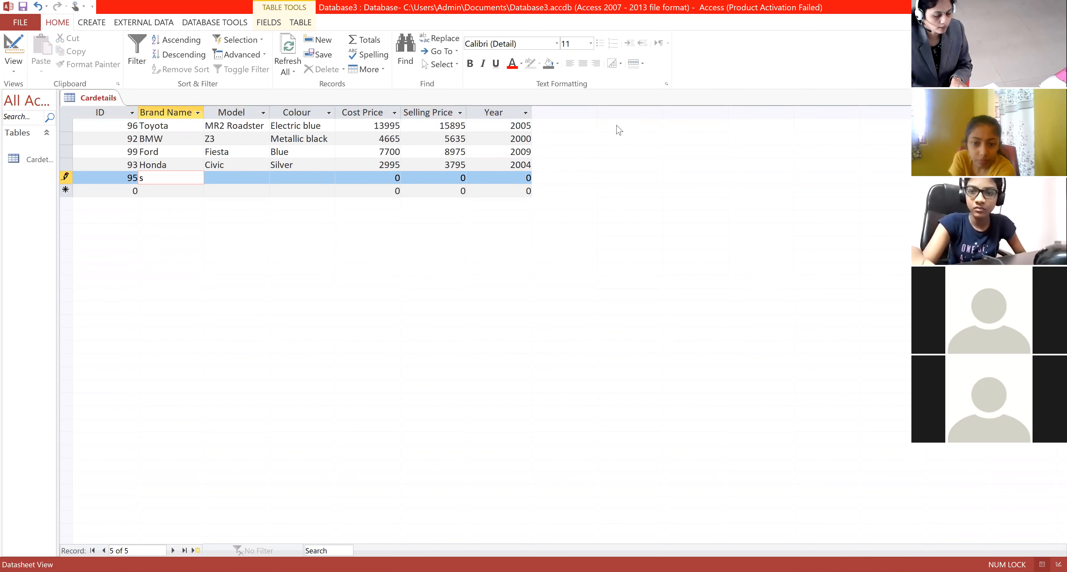
key(BackSpace)
text(Skoda)
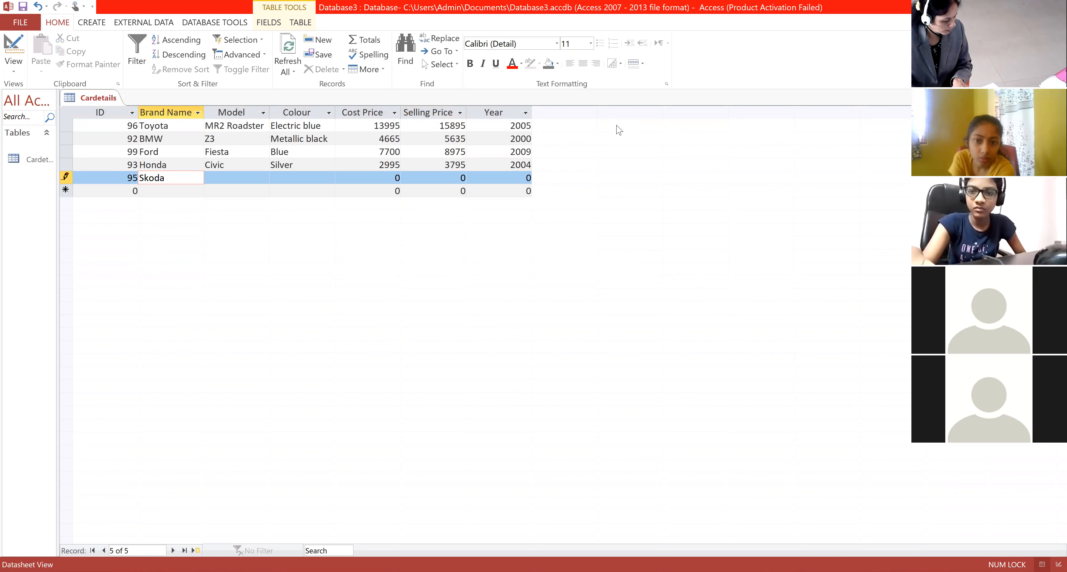
key(Tab)
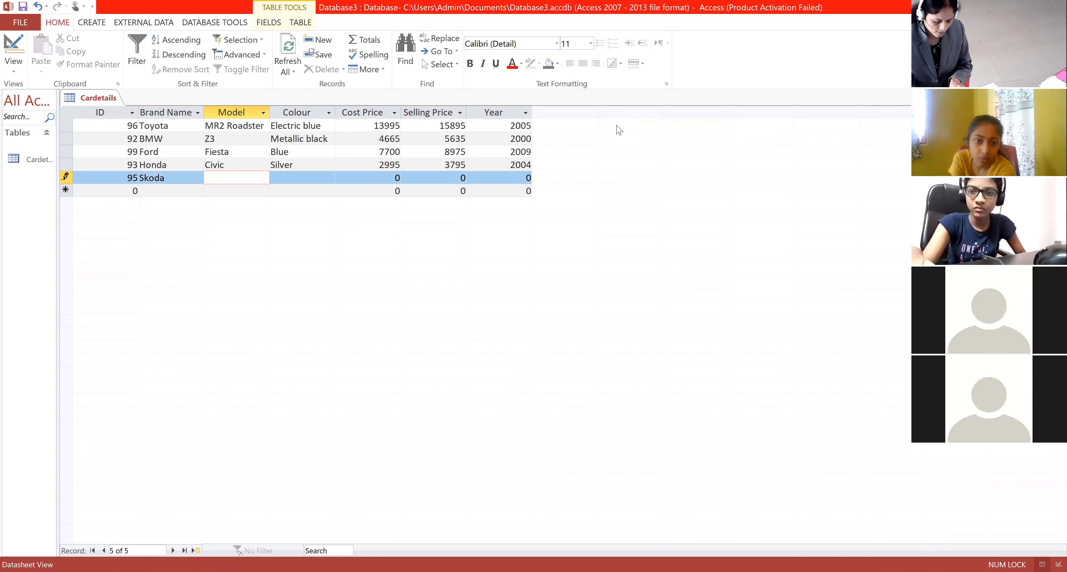
text(Octavia)
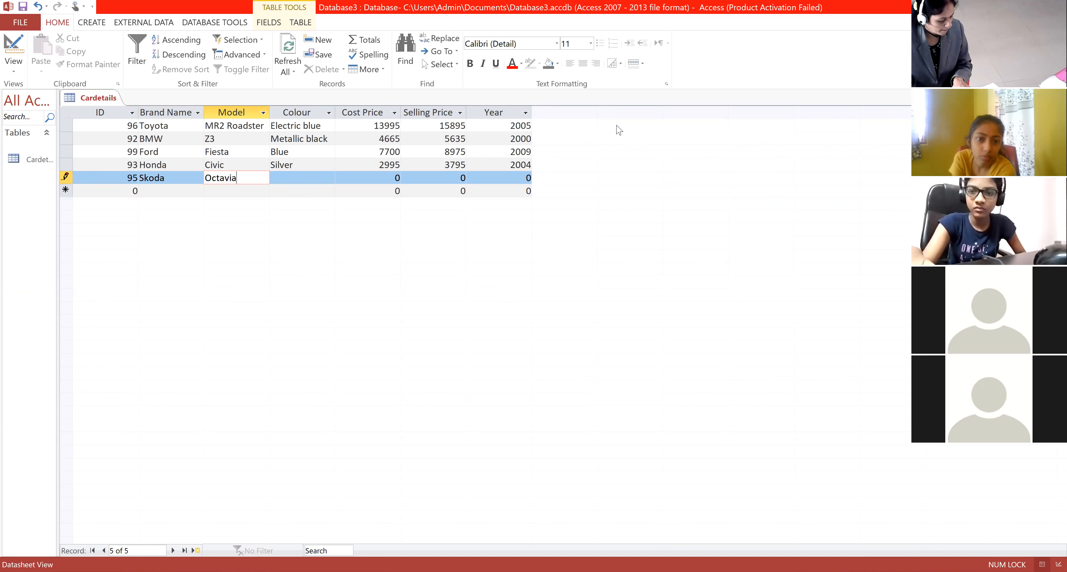
key(Tab)
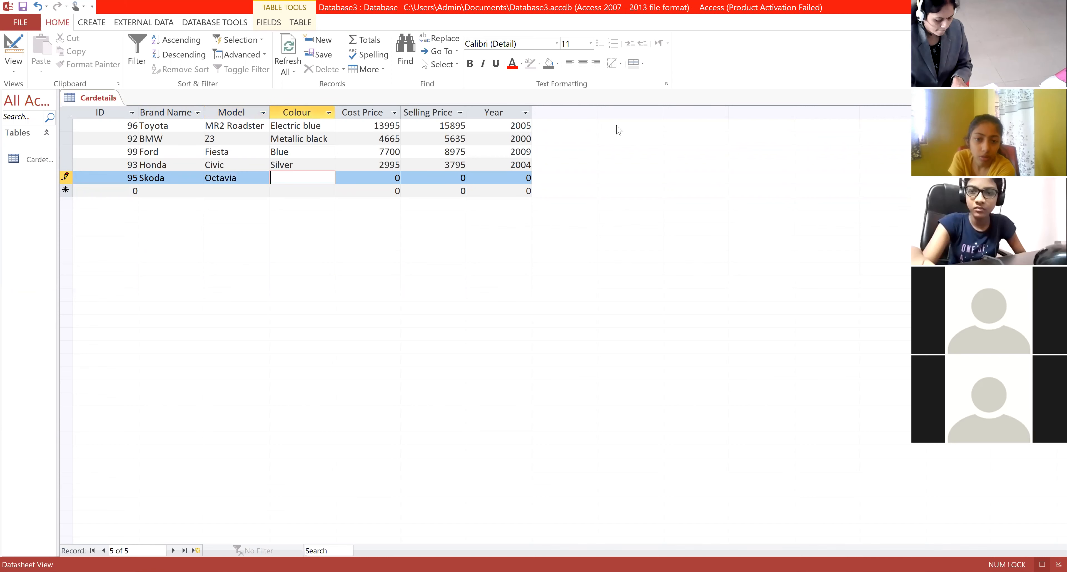
Complete the Skoda record with Colour Black yellow, Cost Price 5995, Selling Price 7095 and Year 2007.
text(Black )
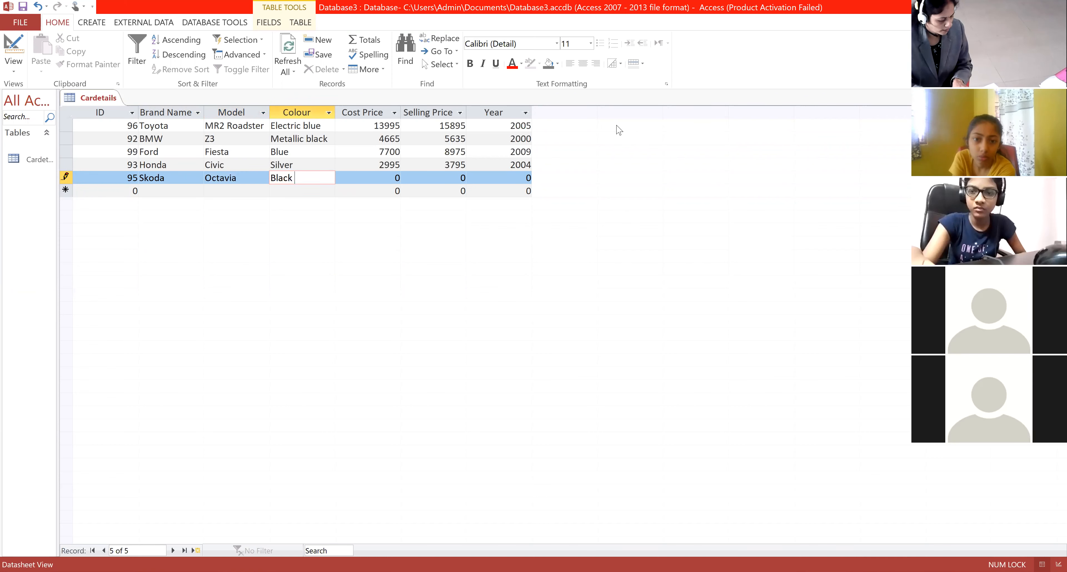
text(yellow)
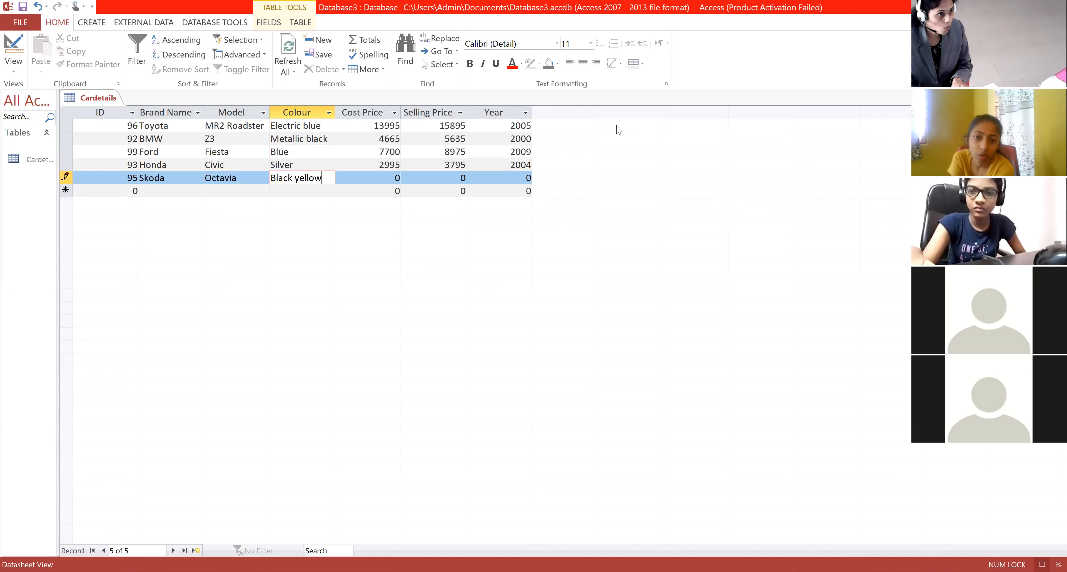
key(Tab)
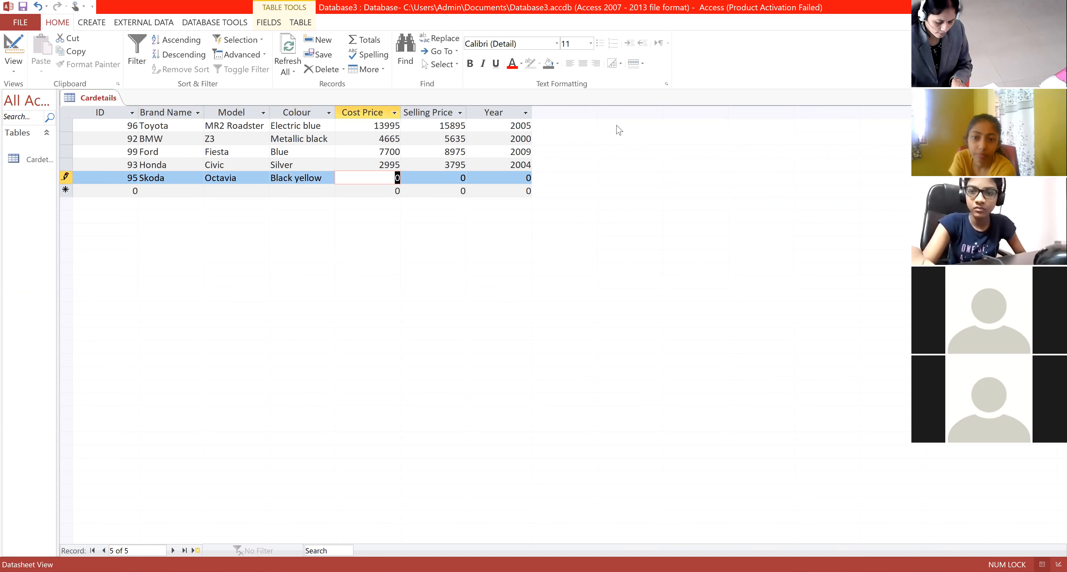
text(5995)
key(Tab)
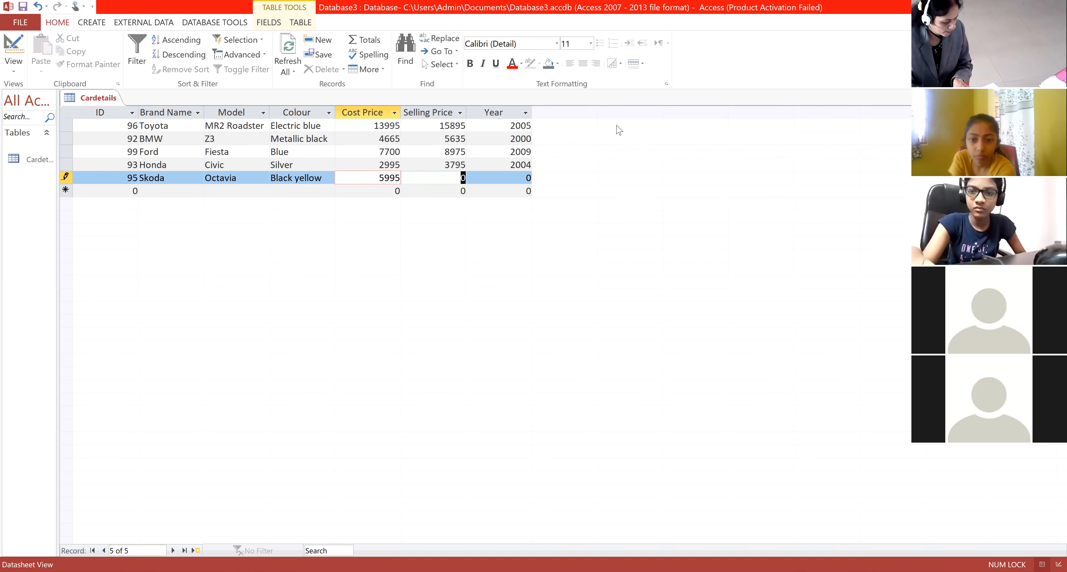
text(7095)
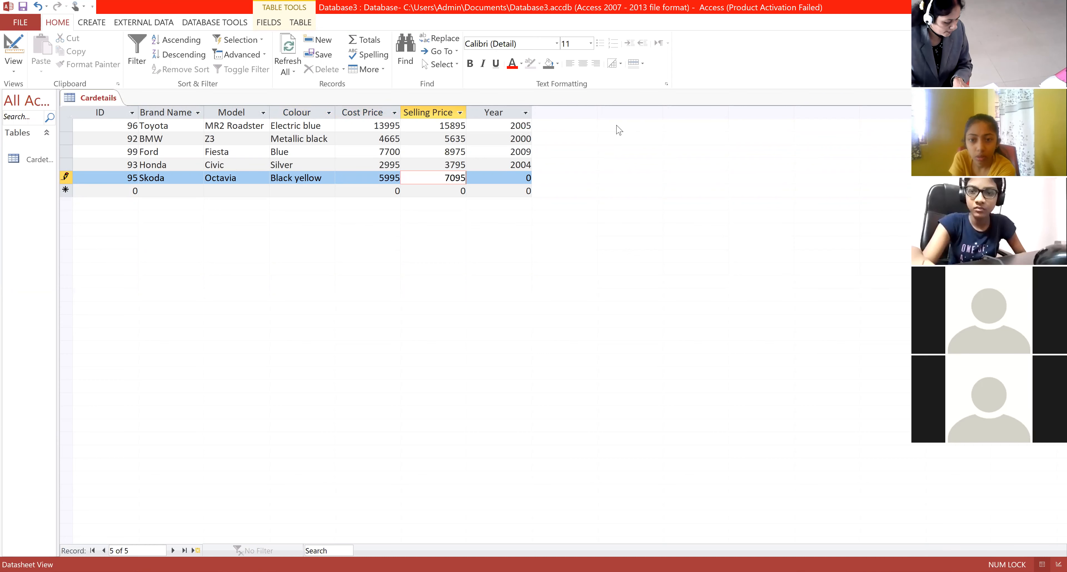
key(Tab)
text(220)
key(BackSpace)
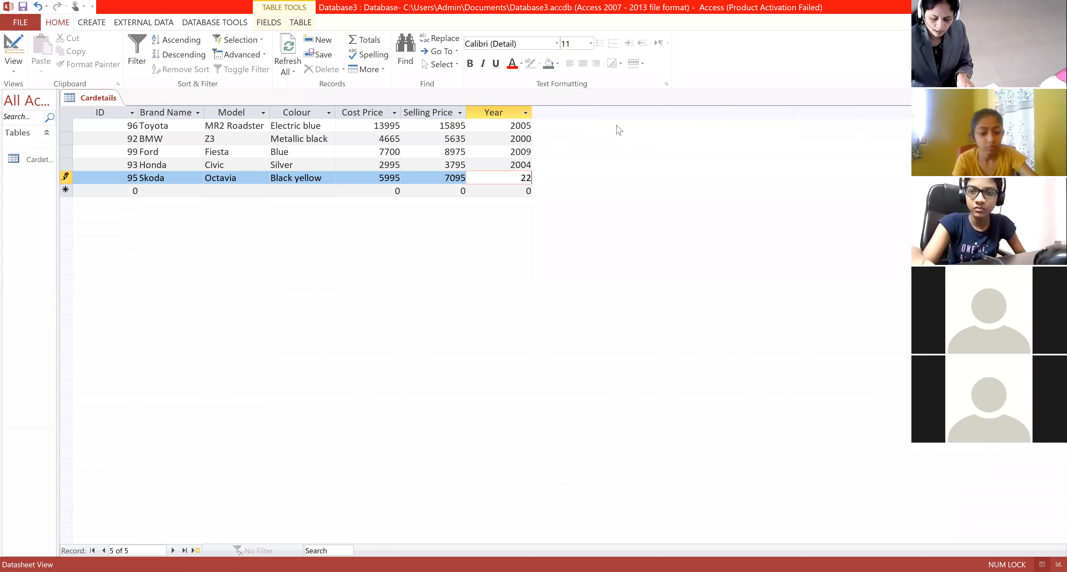
text(007)
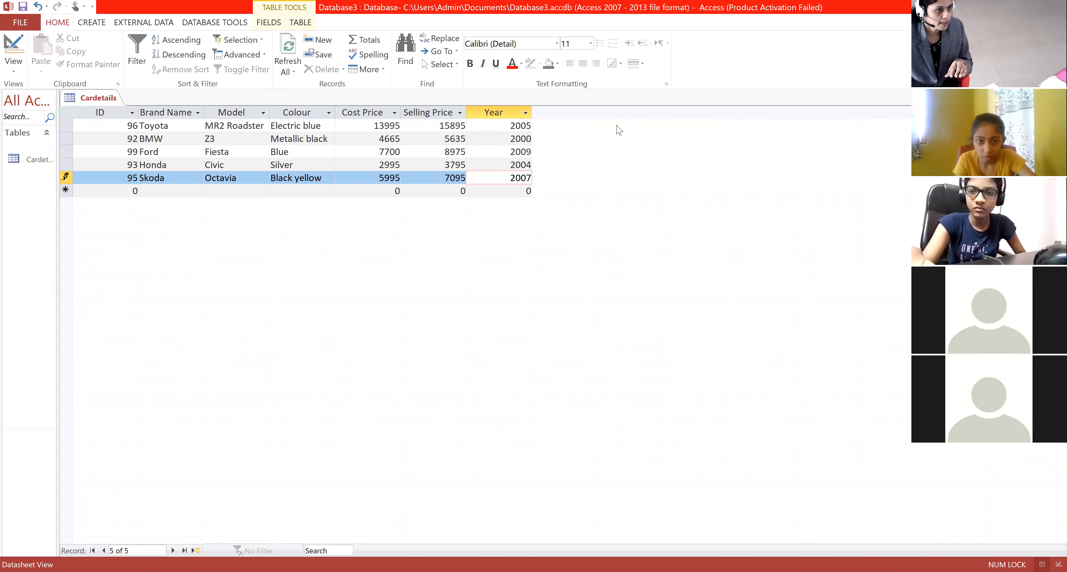
key(Return)
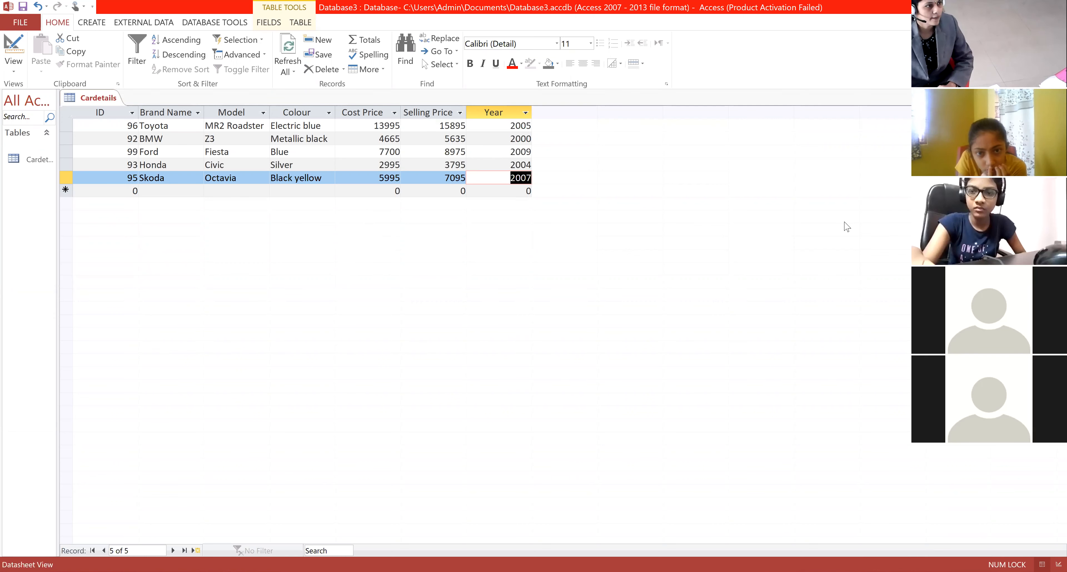
Switch the Cardetails table to Design View and make the ID field the primary key.
click(14, 76)
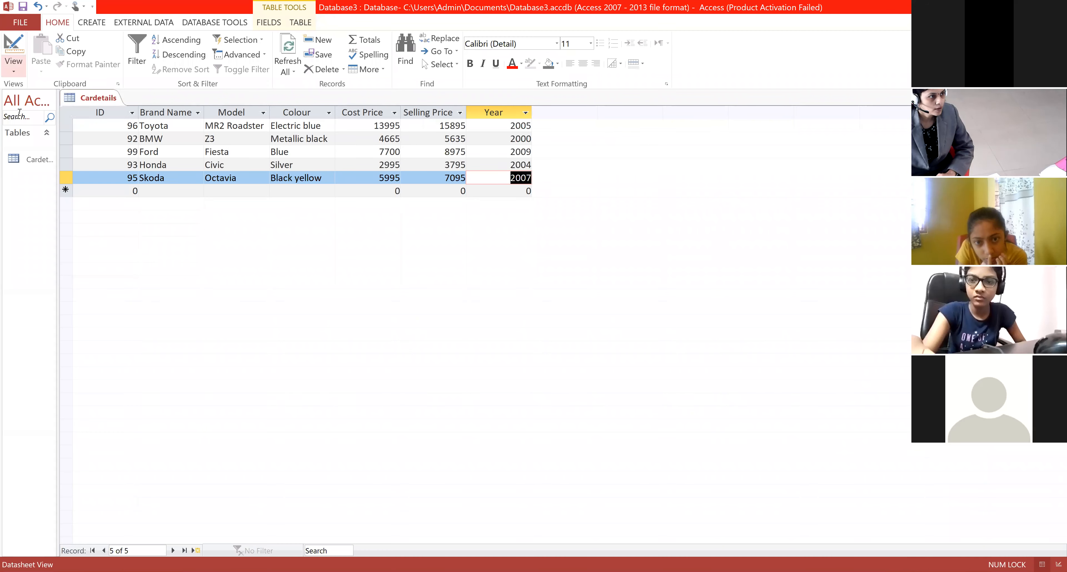
click(20, 114)
click(83, 125)
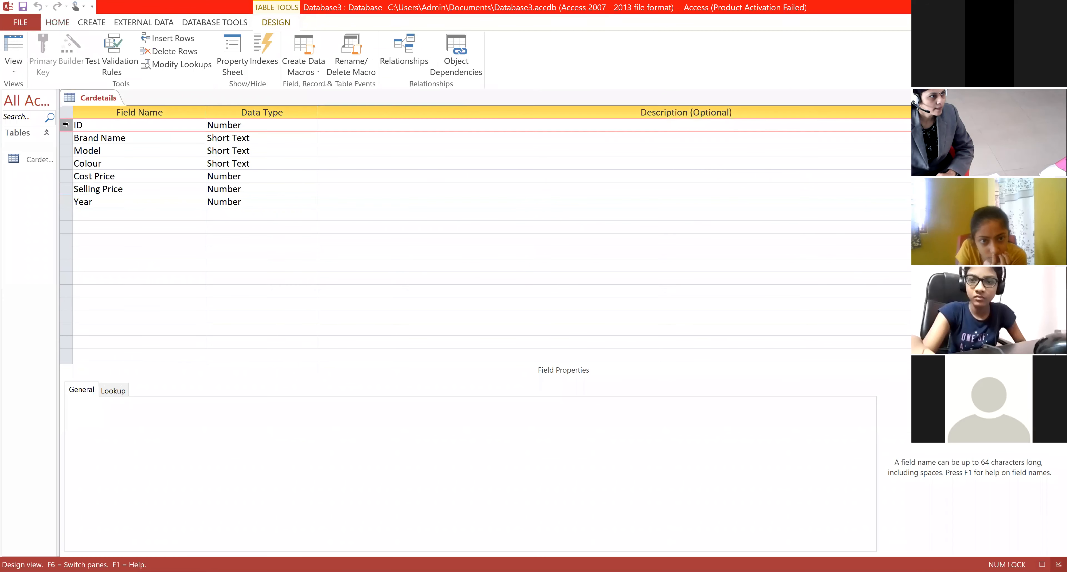
click(43, 64)
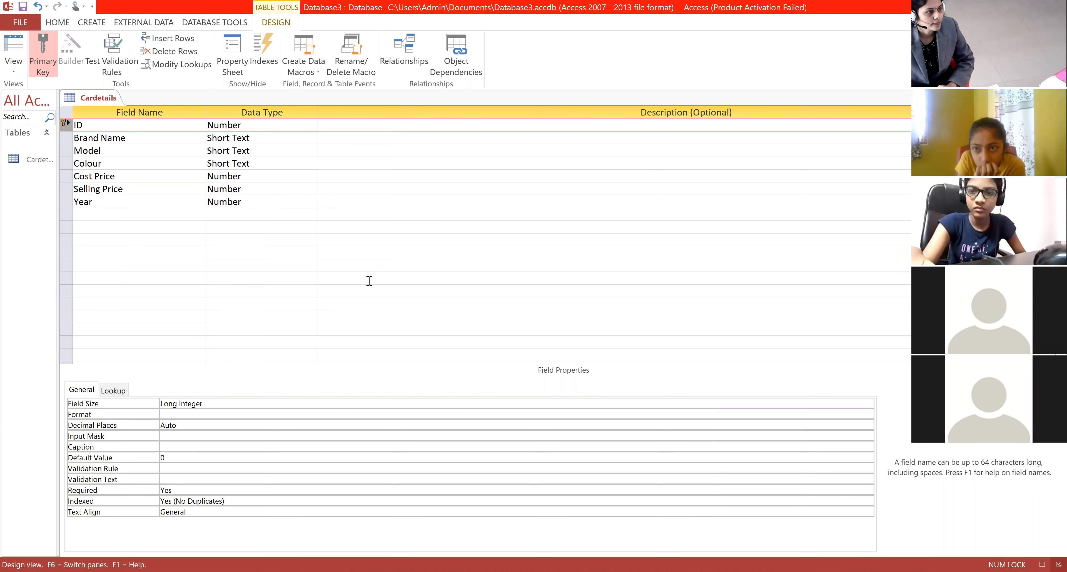
click(196, 279)
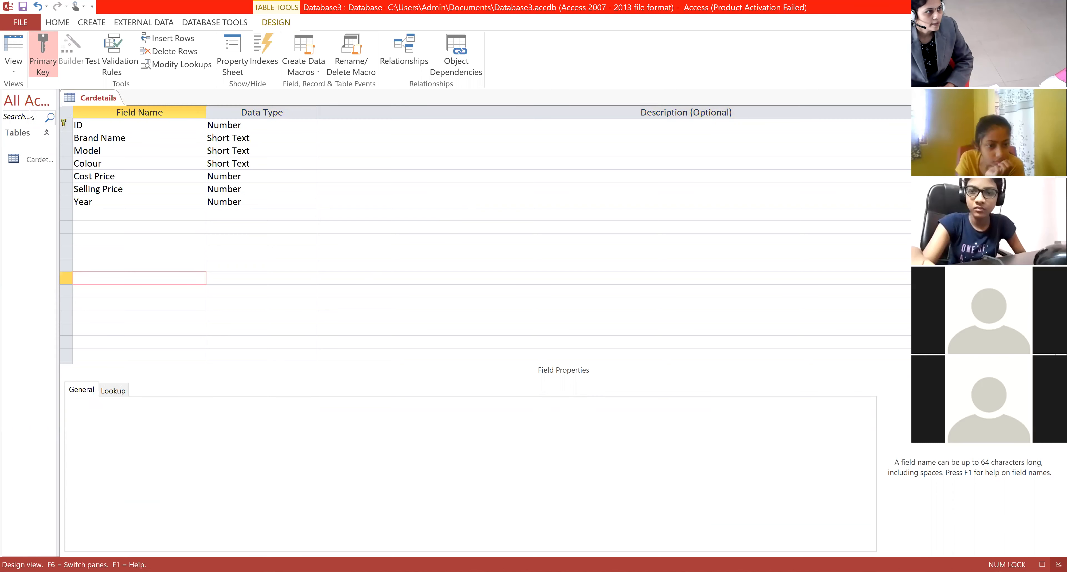
Return the Cardetails table to Datasheet View, saving the design change.
click(19, 71)
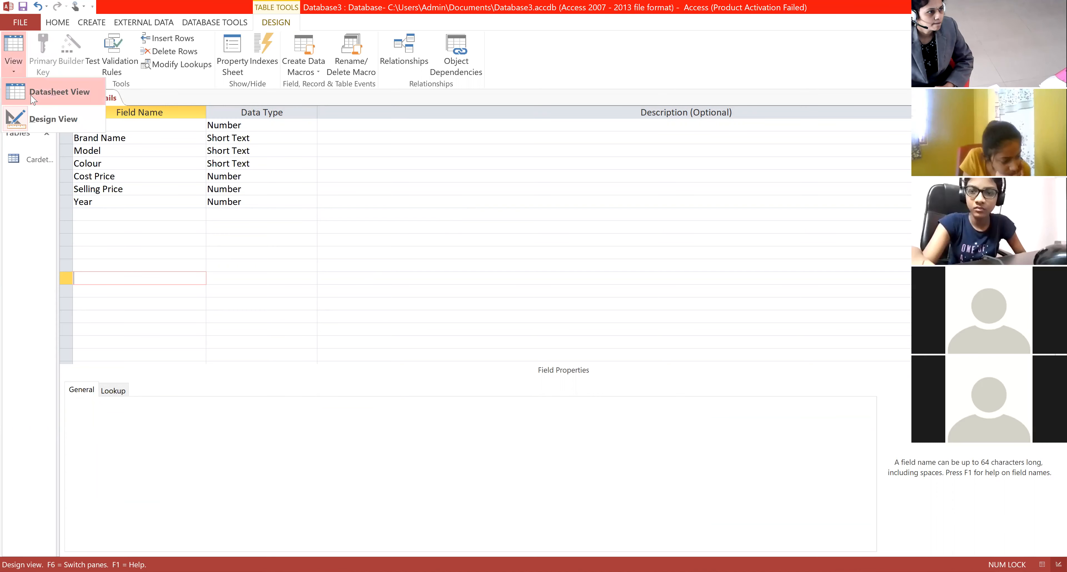
click(33, 100)
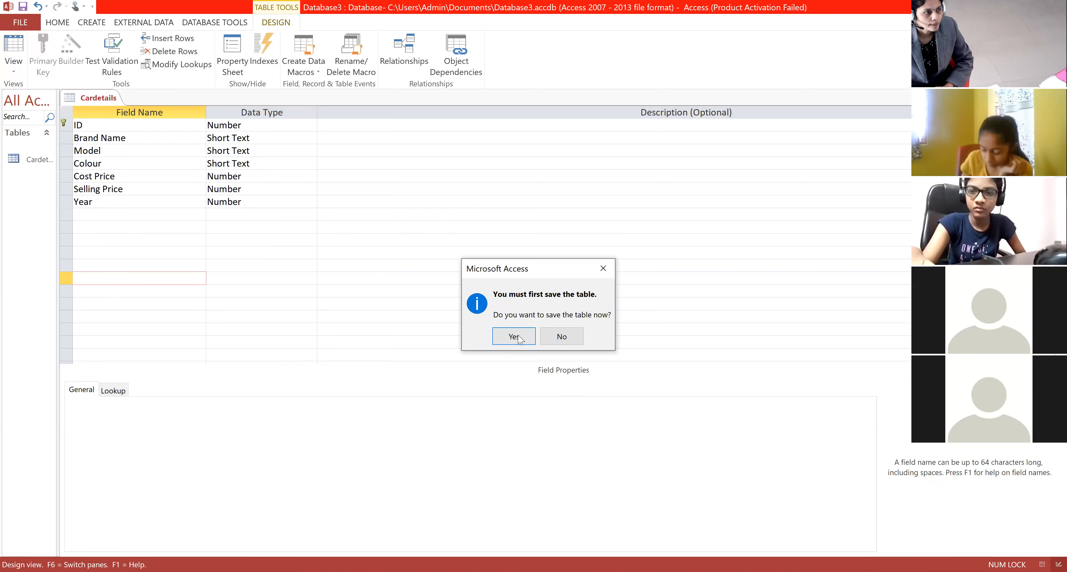
click(507, 338)
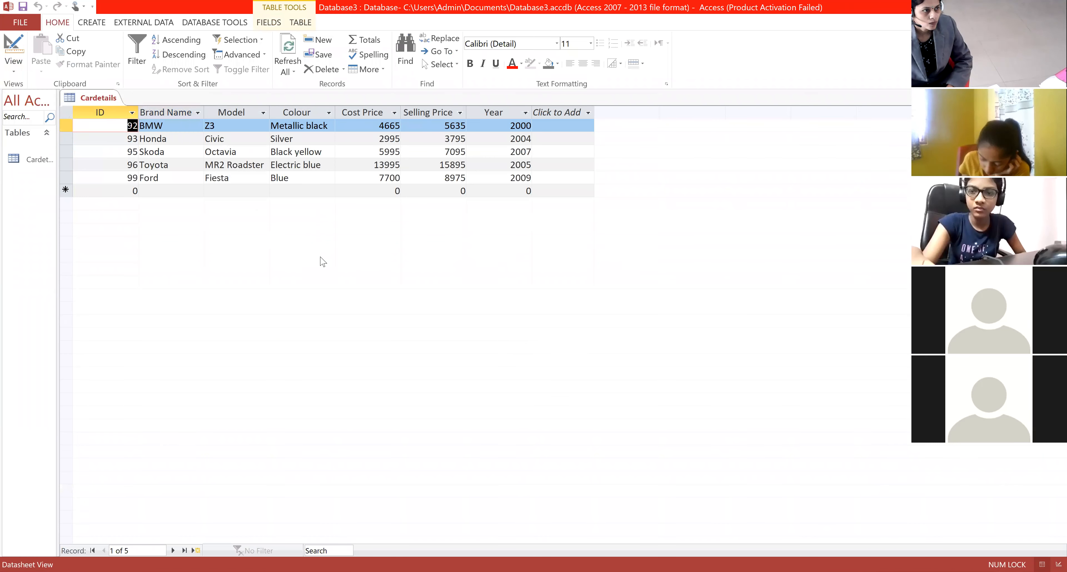
click(66, 191)
right_click(65, 190)
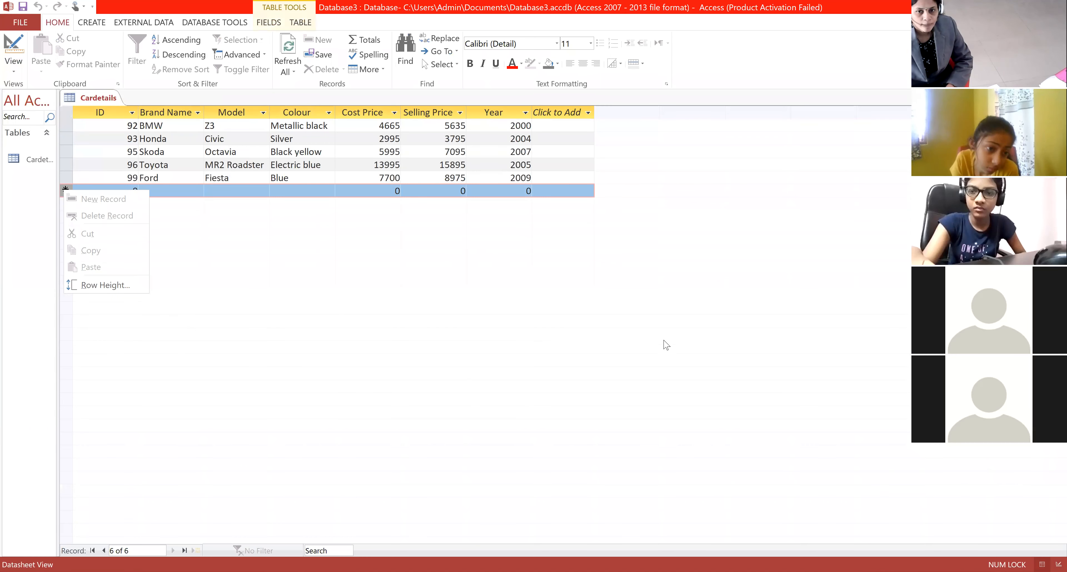
click(756, 350)
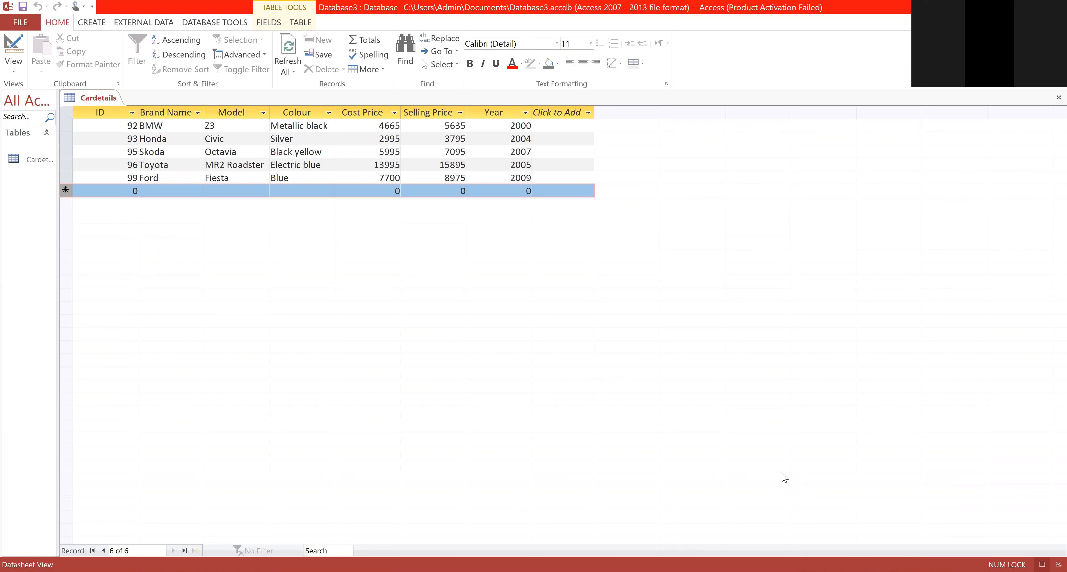
click(554, 112)
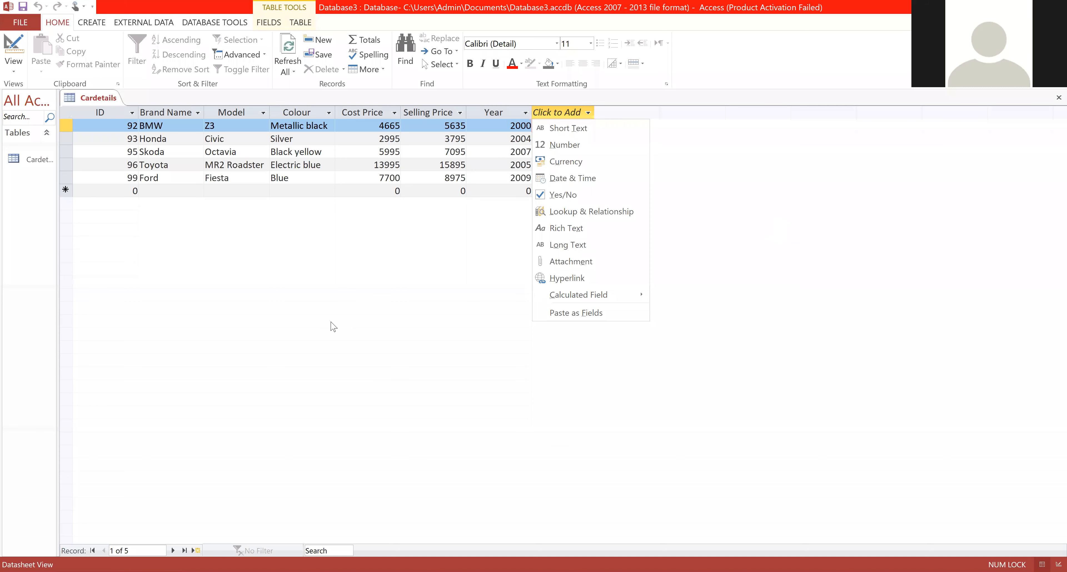
click(599, 412)
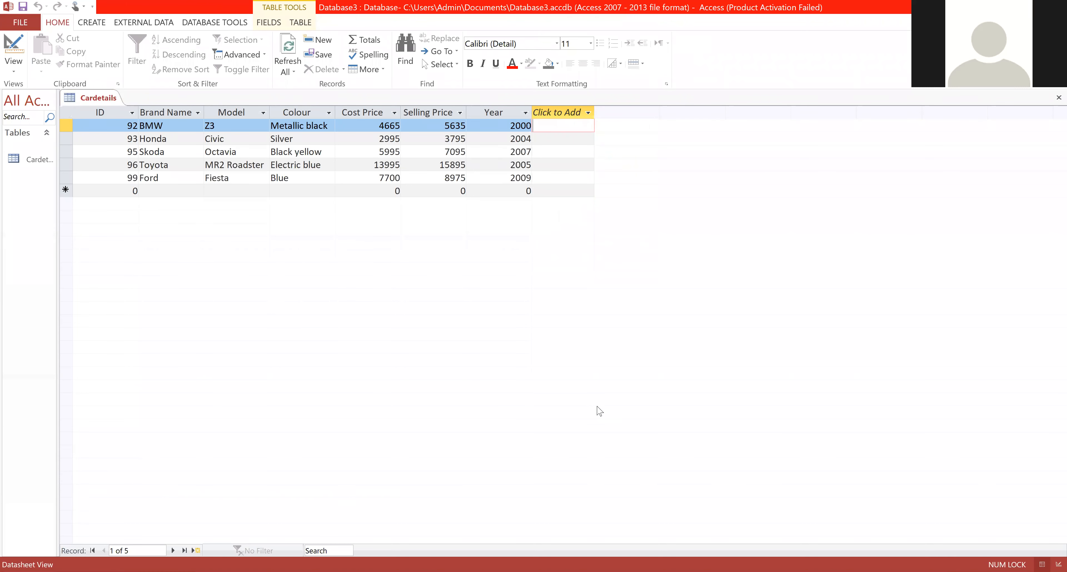
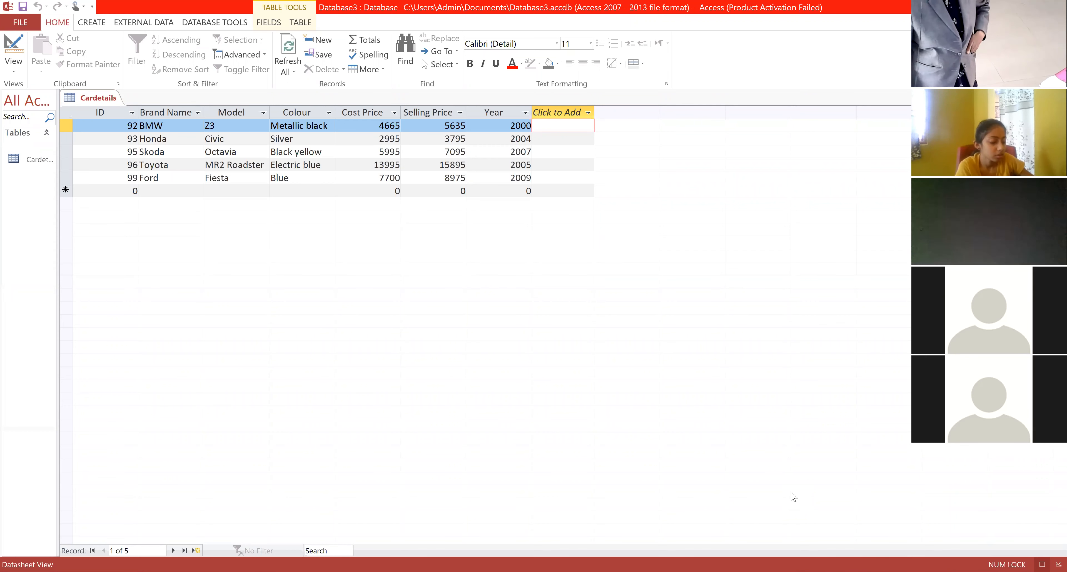
Create a new query in Design View based on the Cardetails table.
click(92, 23)
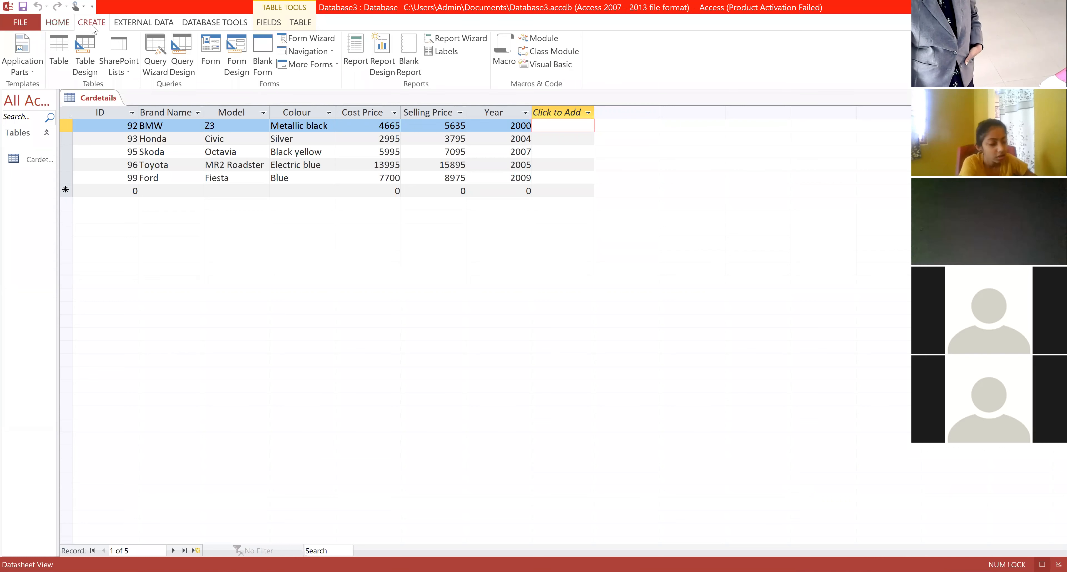
click(182, 57)
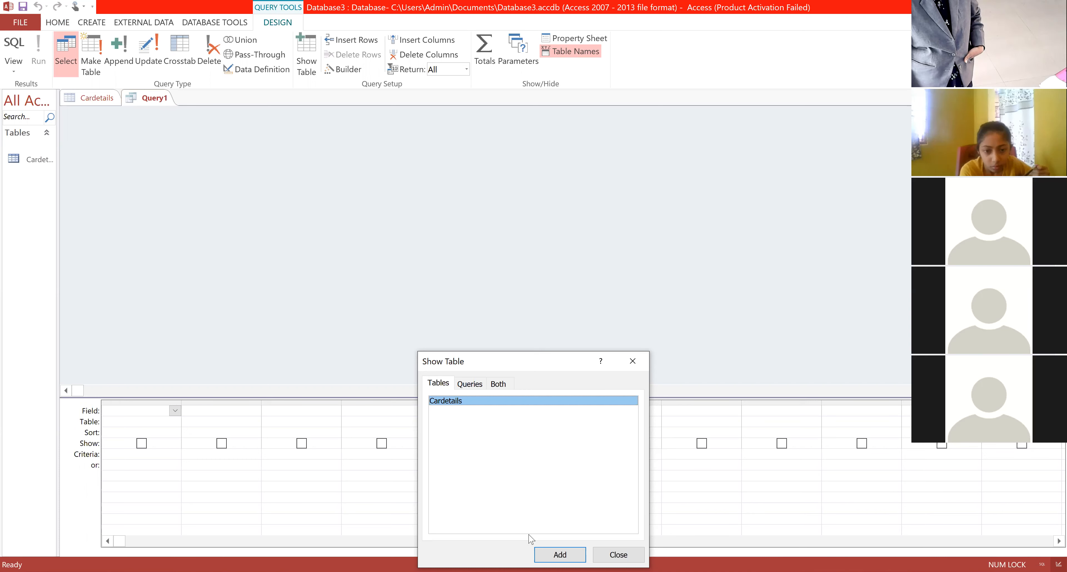
click(555, 554)
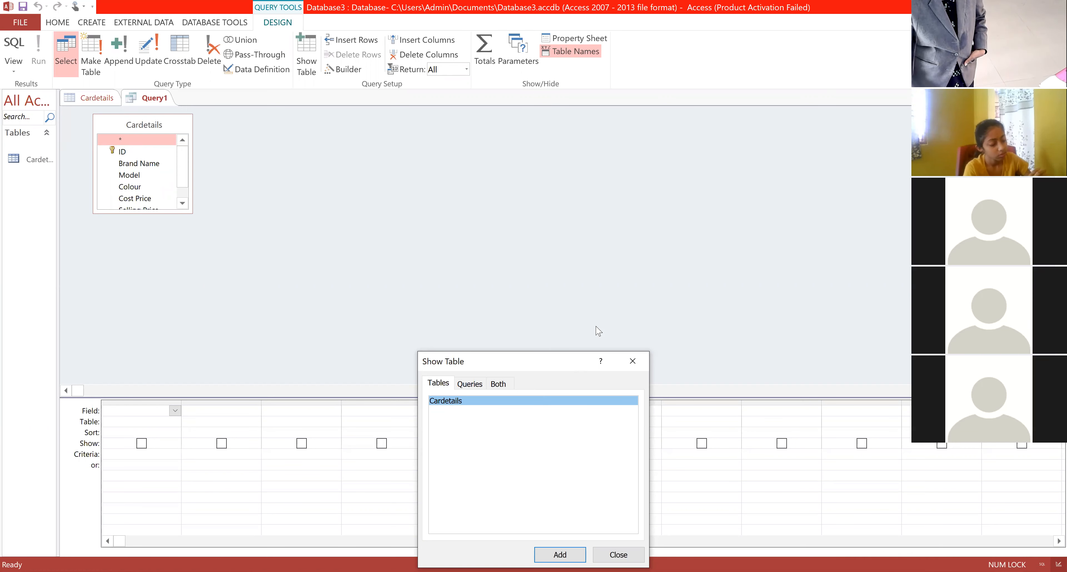
drag(573, 363, 735, 122)
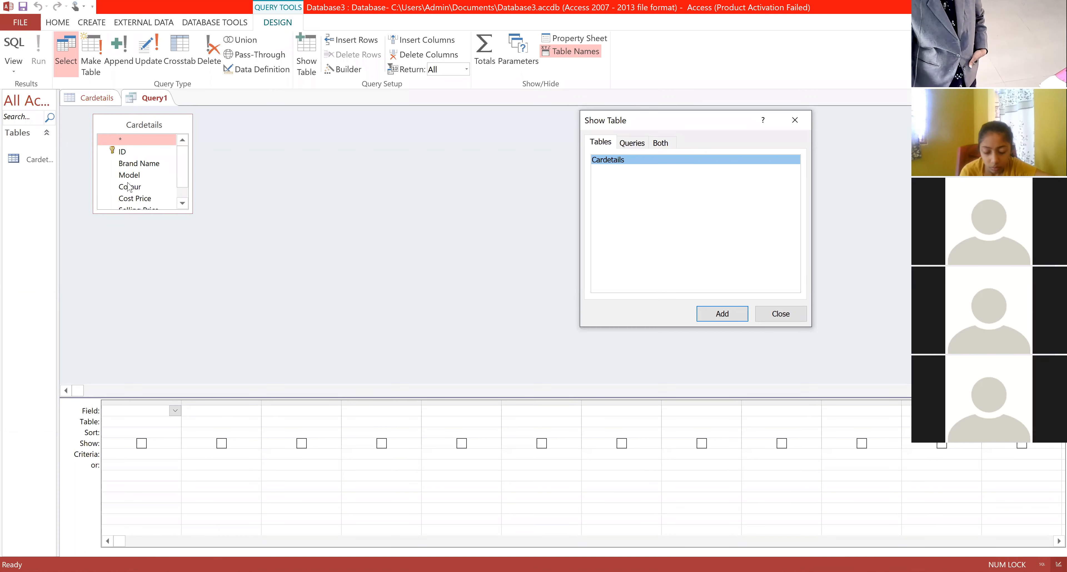
click(134, 164)
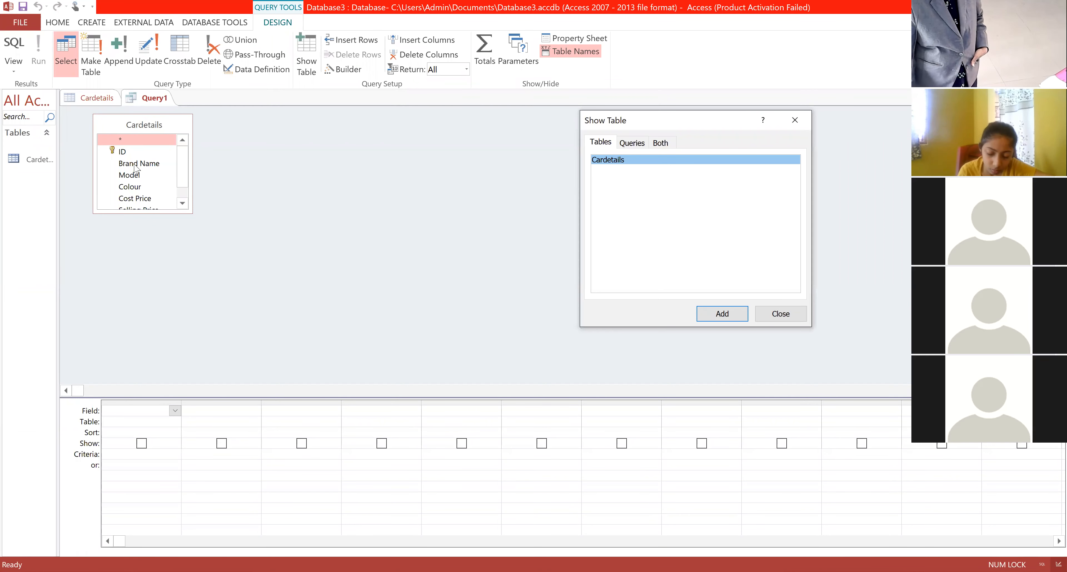
click(792, 314)
Add the Brand Name, Model, Colour, ID, Cost Price and Selling Price fields to the query grid in that order.
double_click(153, 165)
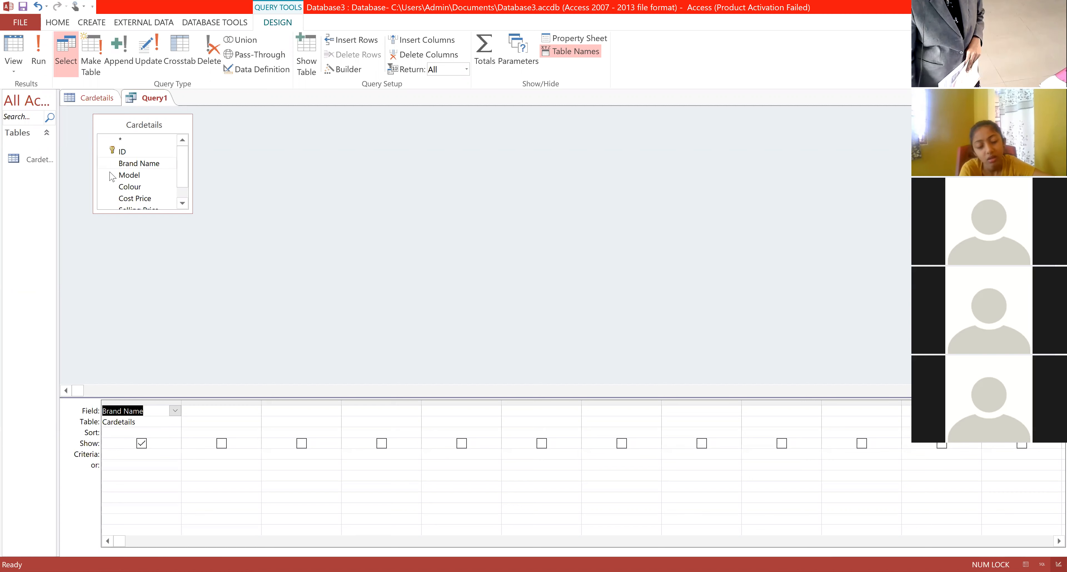
double_click(130, 176)
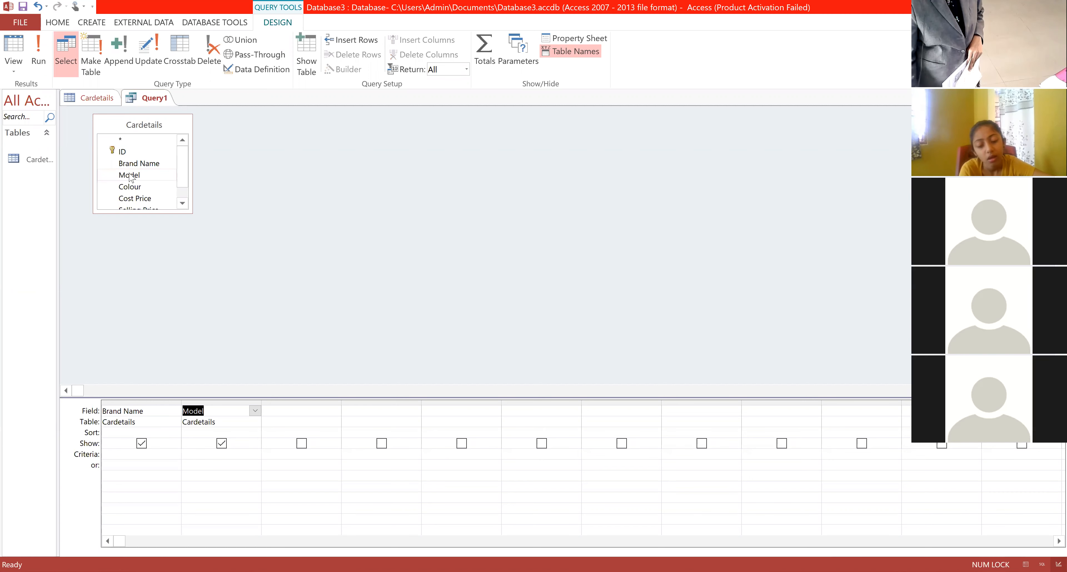
click(142, 190)
double_click(142, 190)
double_click(141, 153)
double_click(134, 200)
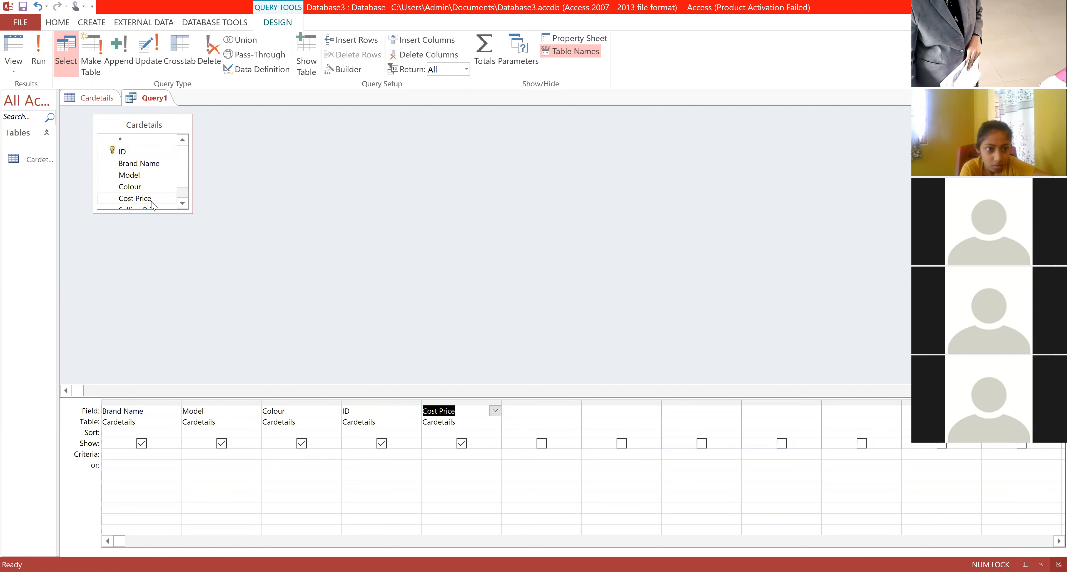
click(182, 202)
double_click(145, 193)
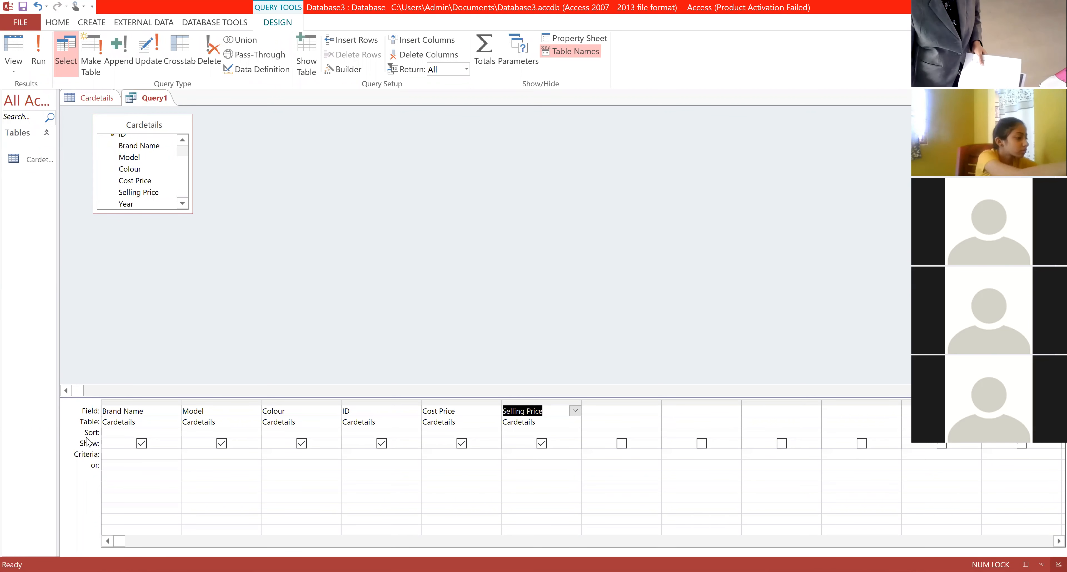
click(144, 455)
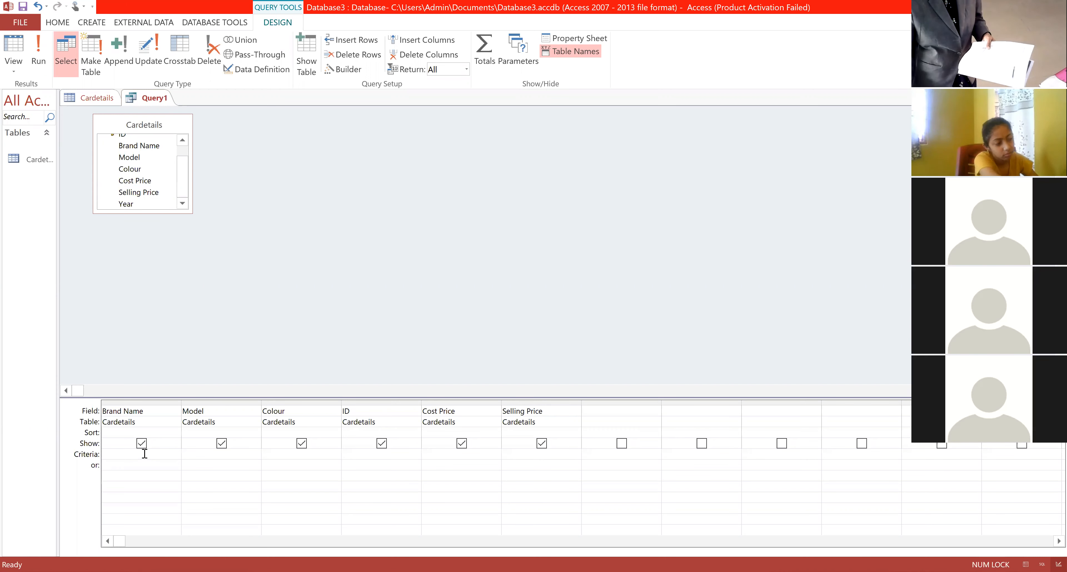
click(142, 444)
click(141, 444)
click(140, 454)
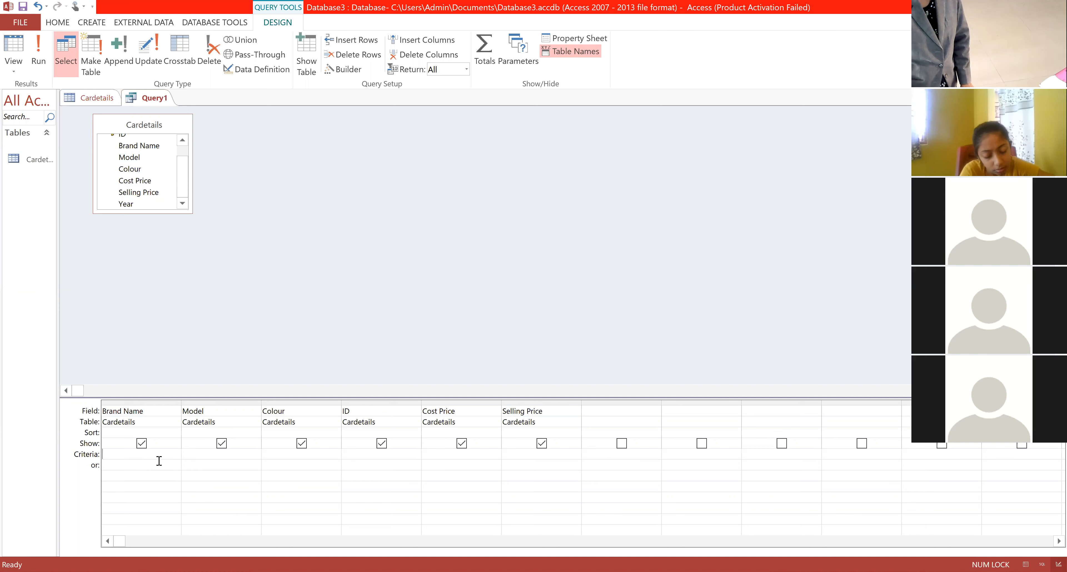
text(<)
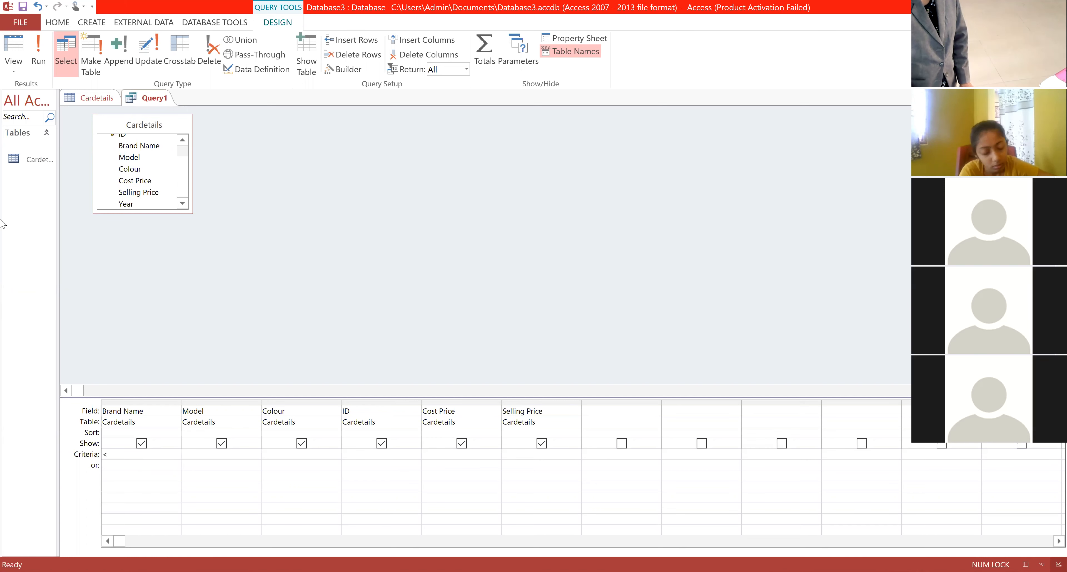
text(+)
key(BackSpace)
text(=)
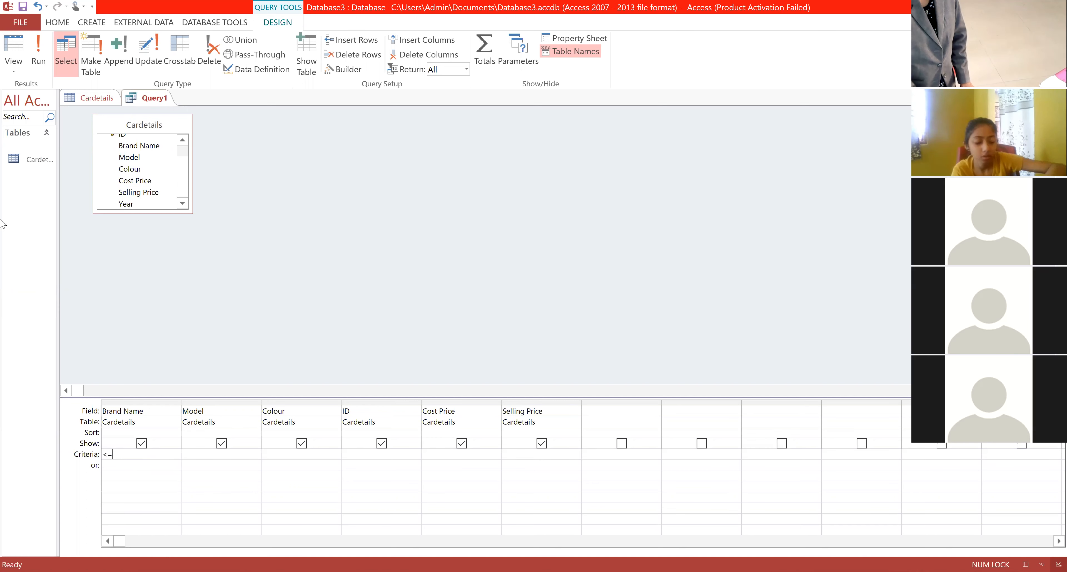
text(8000)
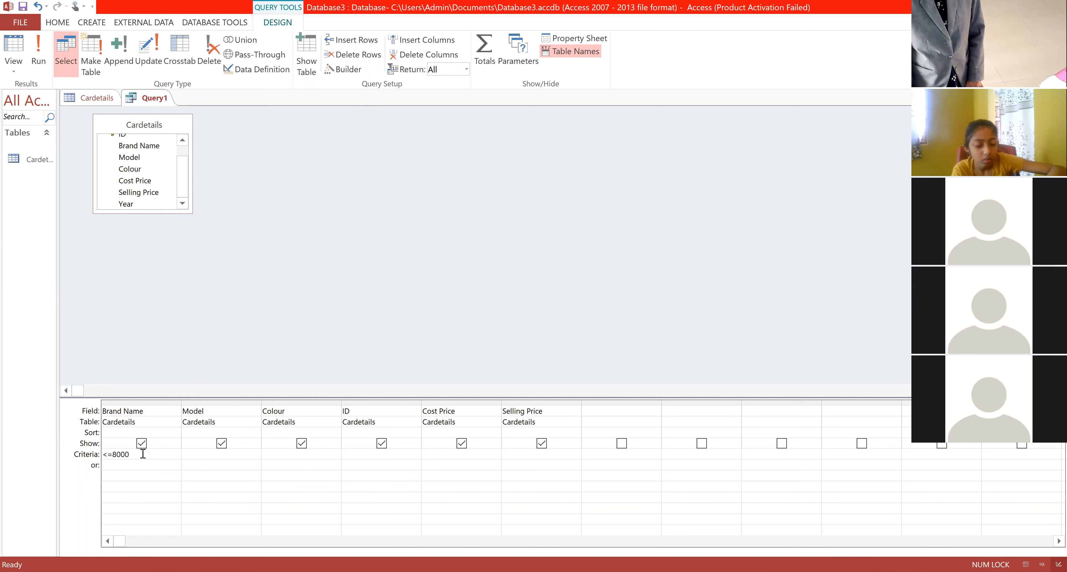
key(BackSpace)
key(BackSpace)
key(BackSpace)
key(BackSpace)
key(BackSpace)
key(BackSpace)
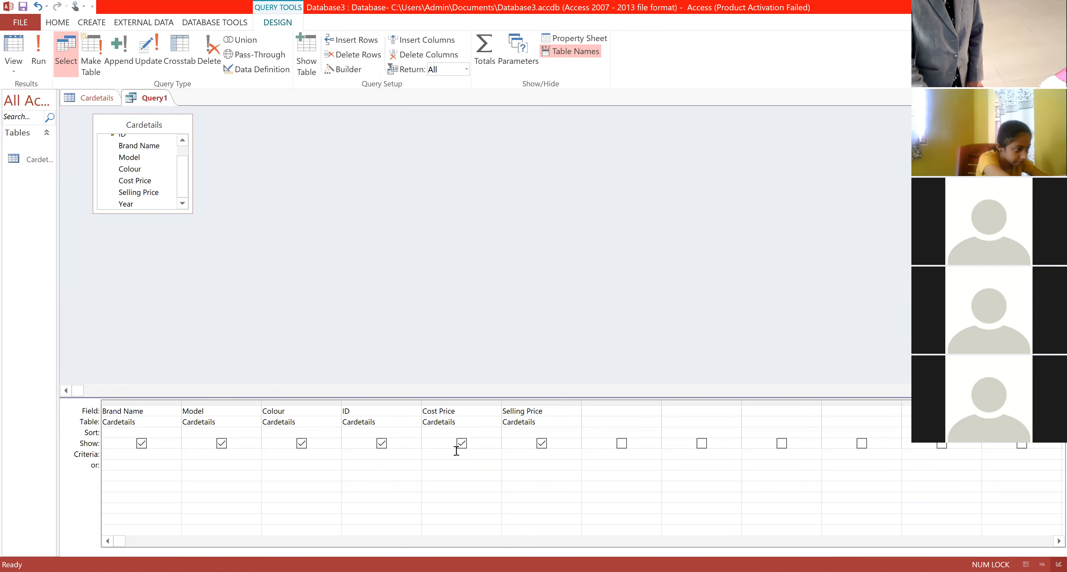
Set the Cost Price criterion to <=8000 and run the query.
text(=8000)
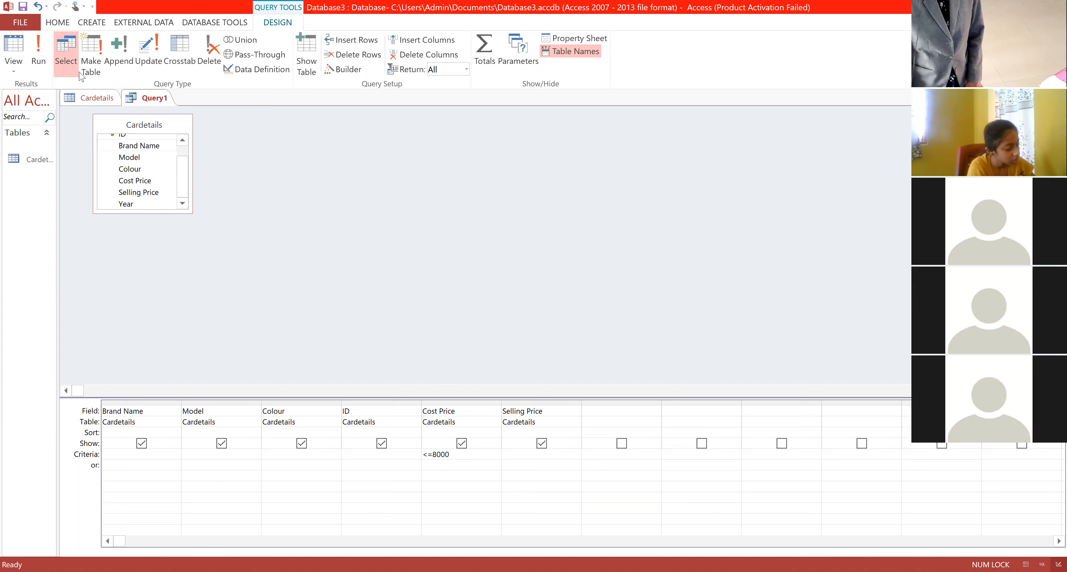
click(41, 57)
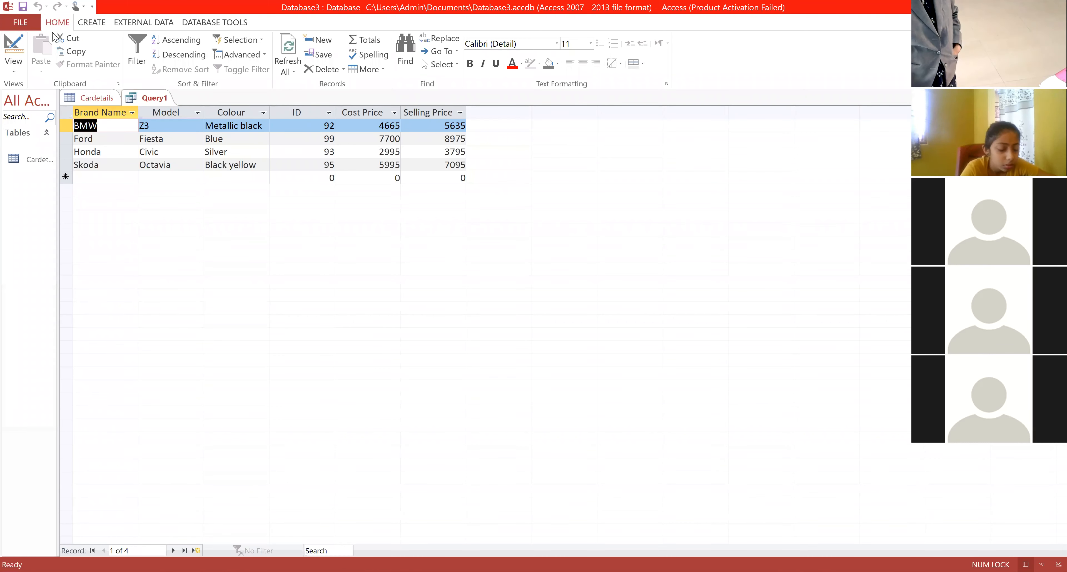
Create a second query in Design View based on the Cardetails table.
click(102, 26)
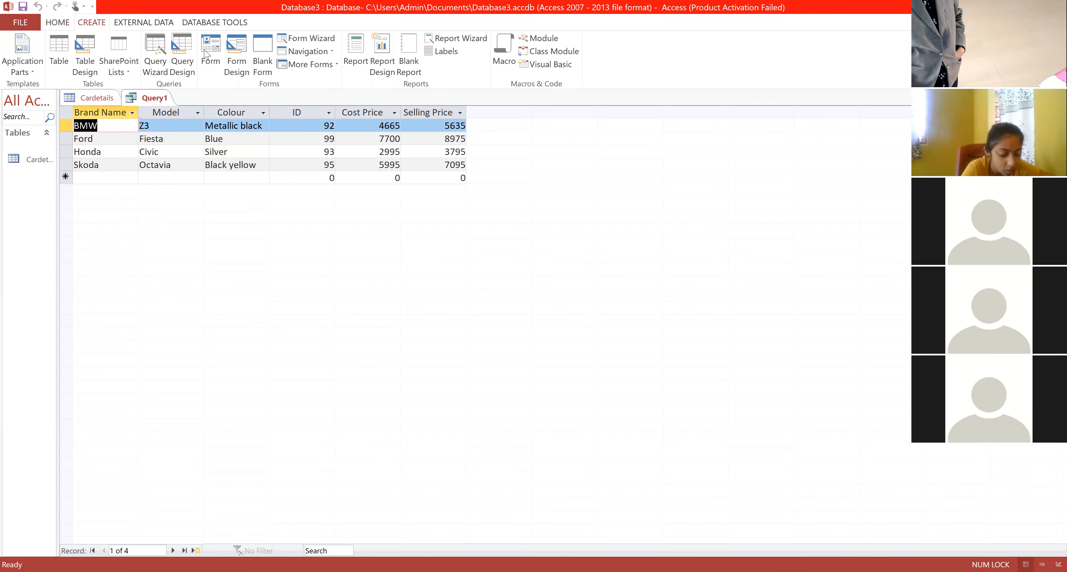
click(178, 48)
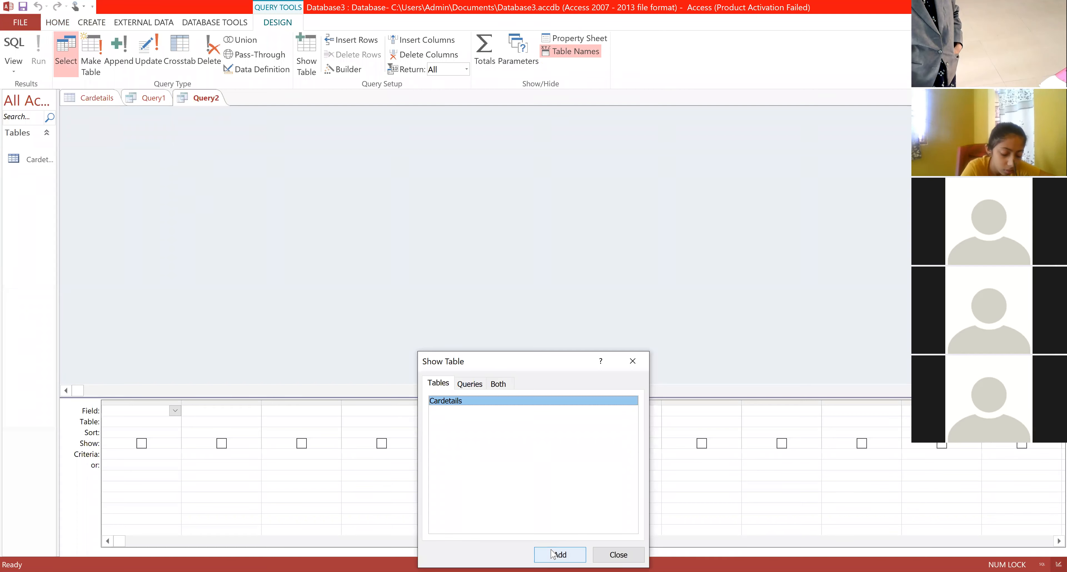
click(554, 555)
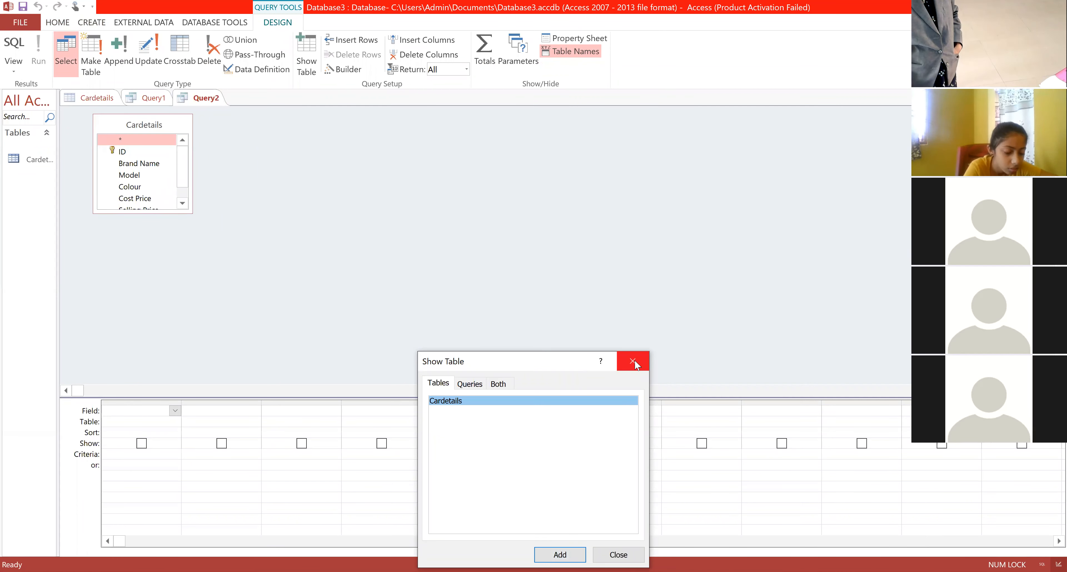
click(635, 360)
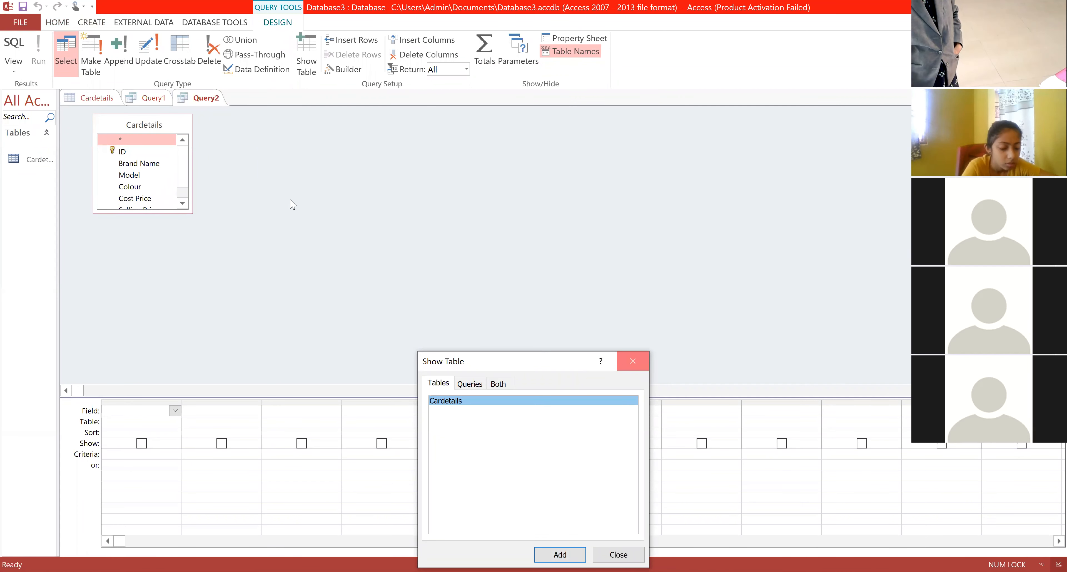
Add the Brand Name, Cost Price and Selling Price fields to the second query's grid in that order.
double_click(138, 164)
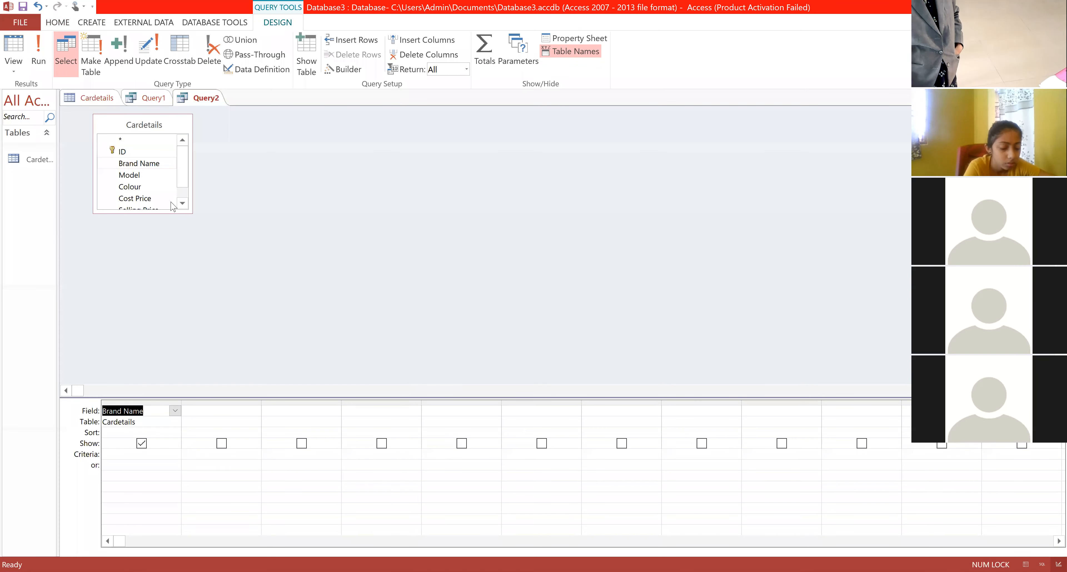
click(183, 204)
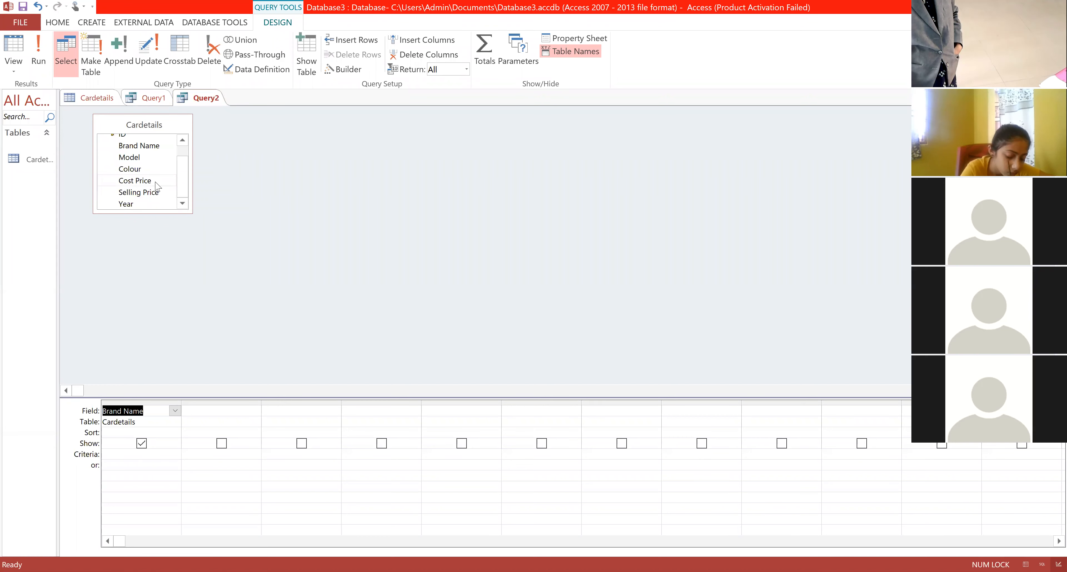
double_click(156, 183)
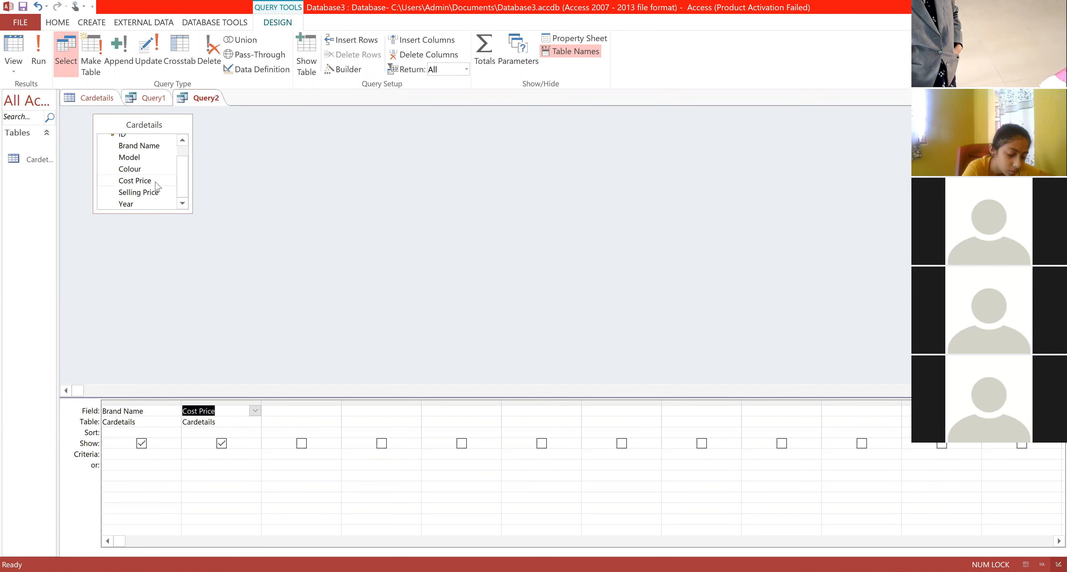
double_click(160, 194)
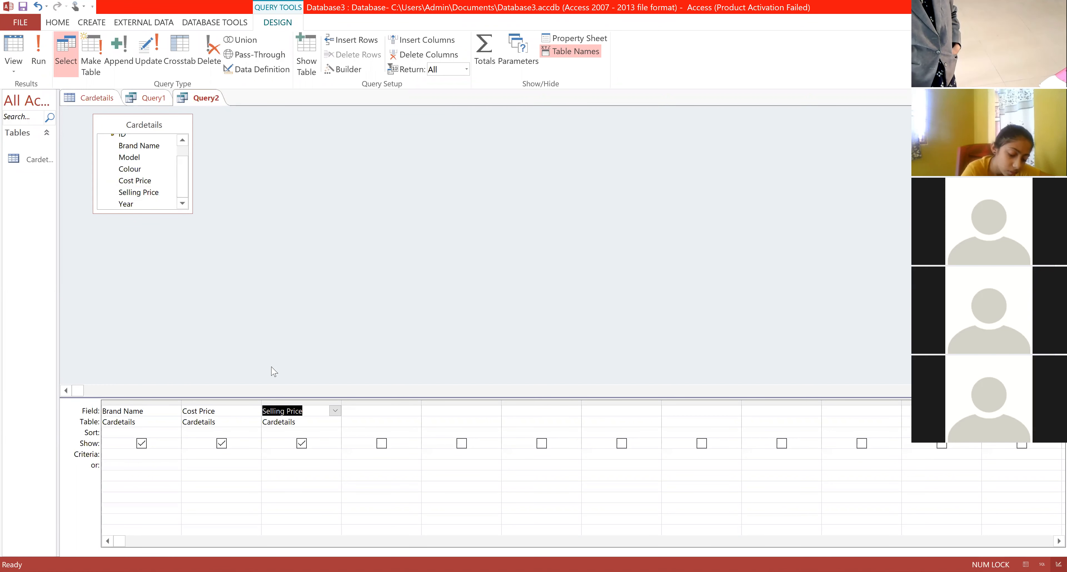
Set the Selling Price criterion to >=6000 and run the second query.
click(288, 453)
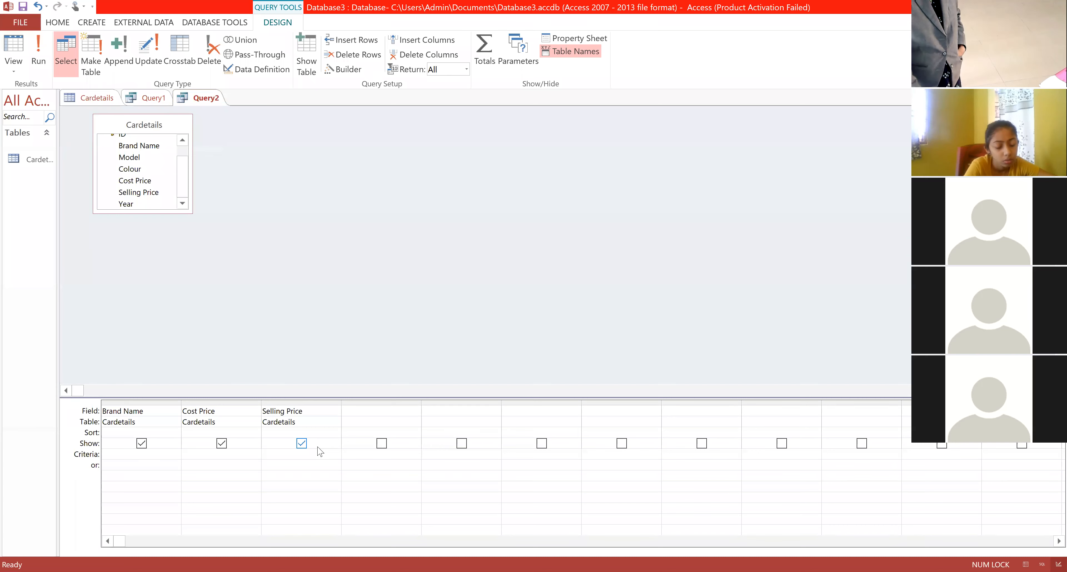
text(>=)
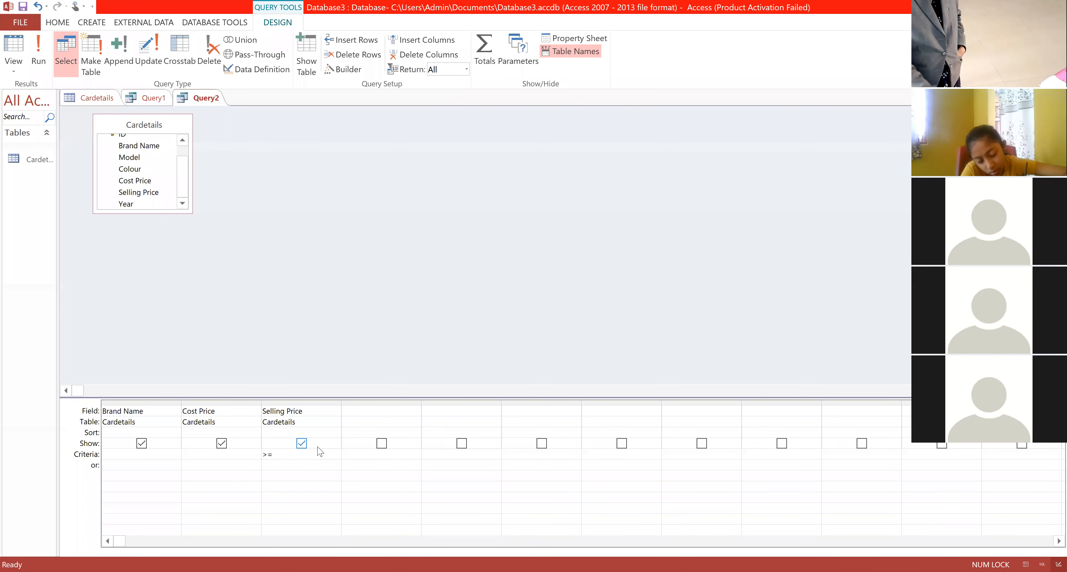
text(6000)
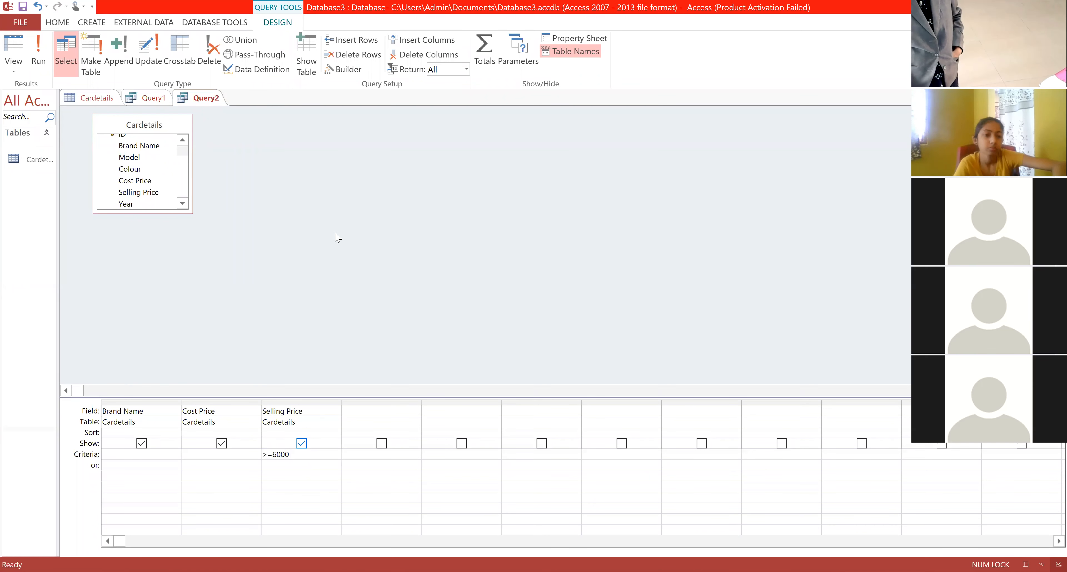
click(37, 60)
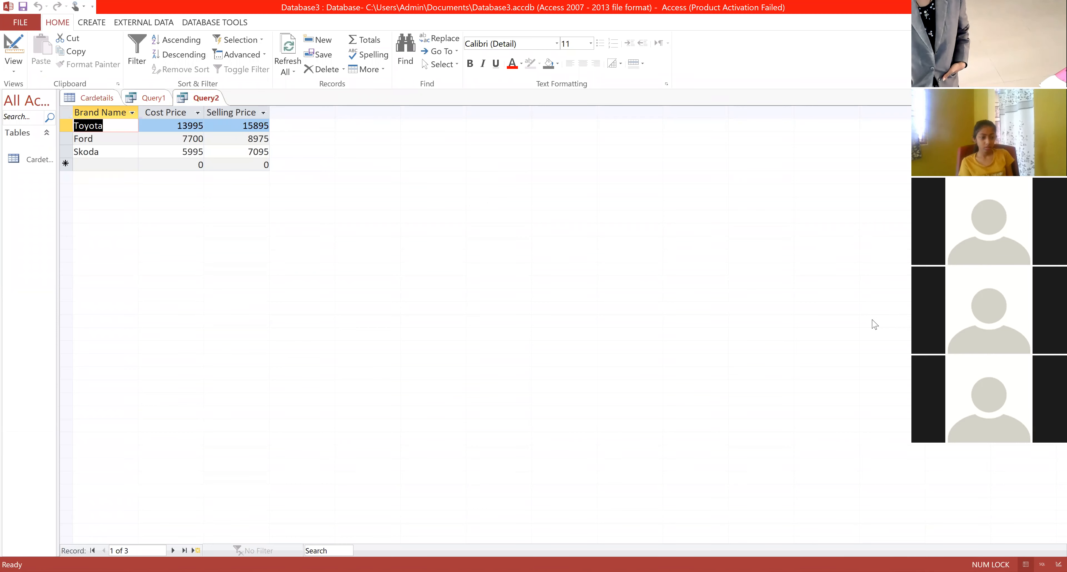
click(753, 309)
key(F2)
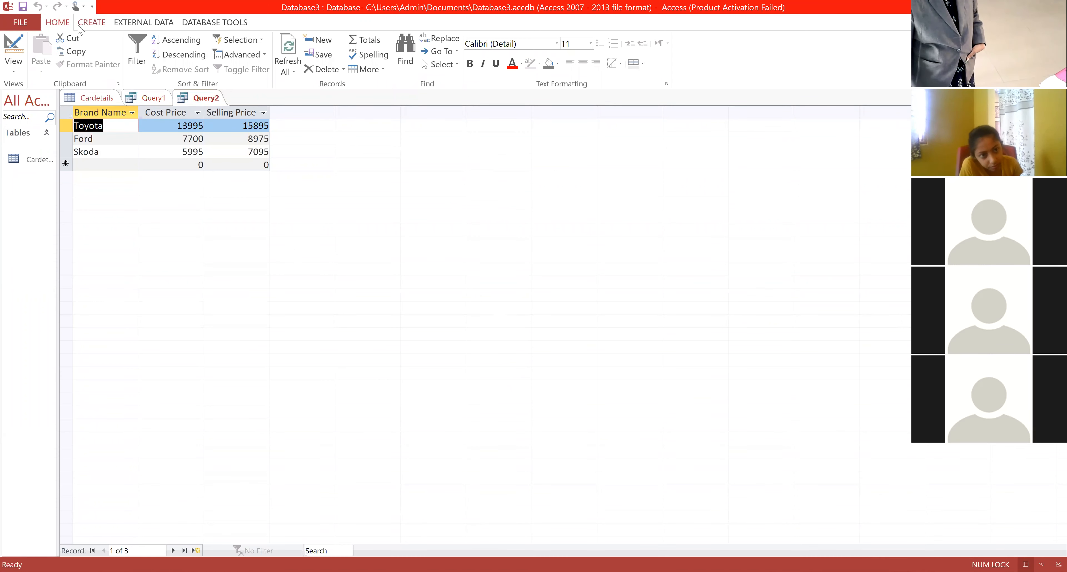
Filter the list of database objects to tables only and create a basic report from the Cardetails table.
click(92, 22)
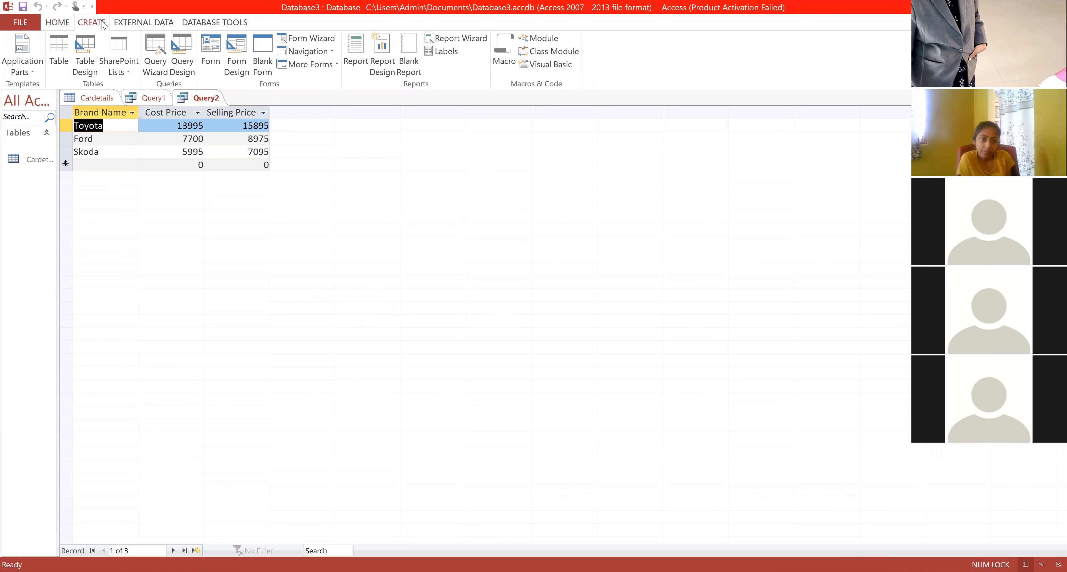
click(365, 62)
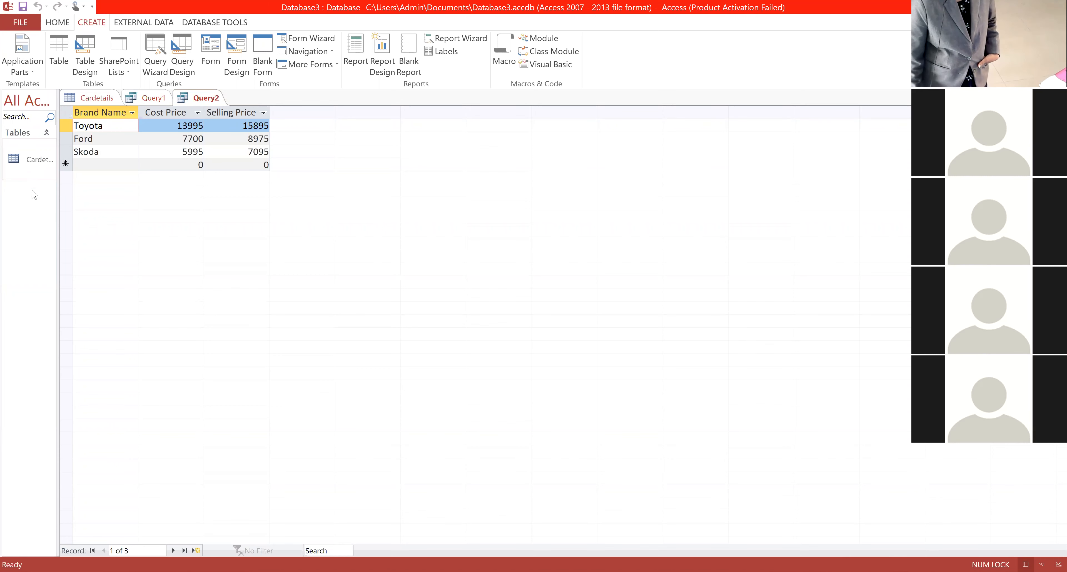
click(31, 221)
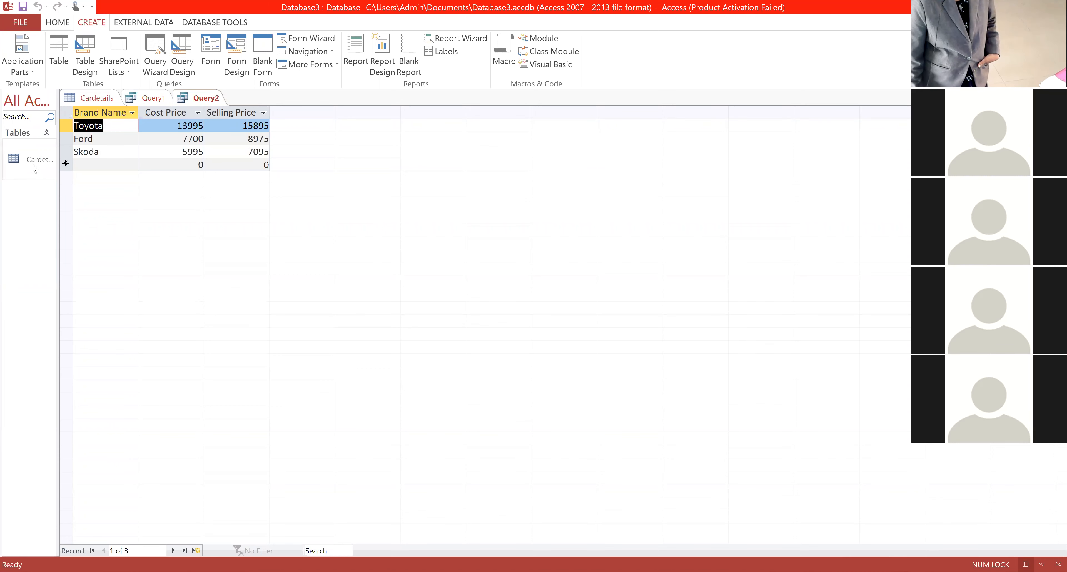
click(45, 133)
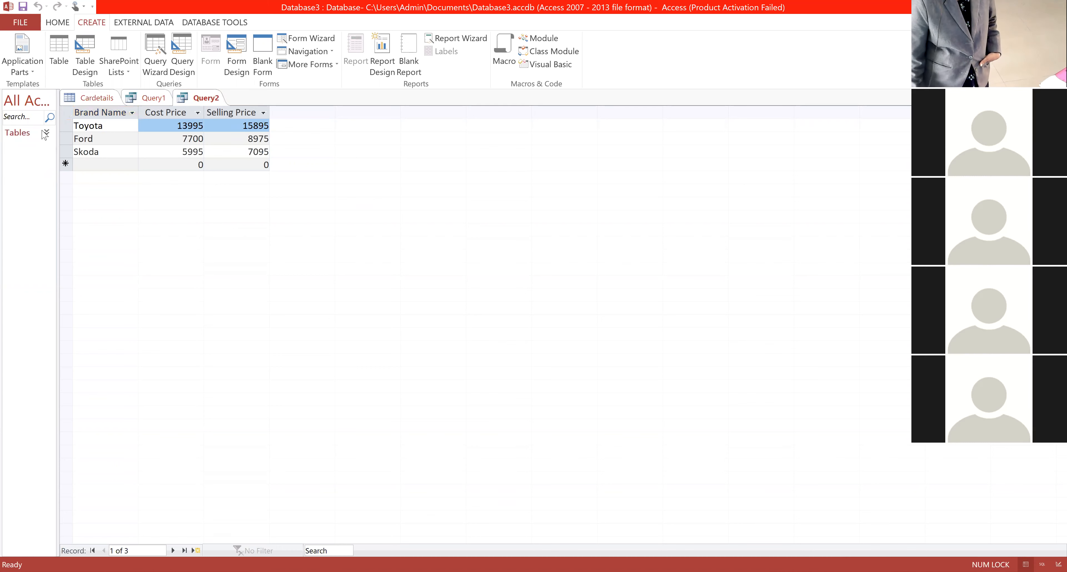
click(38, 115)
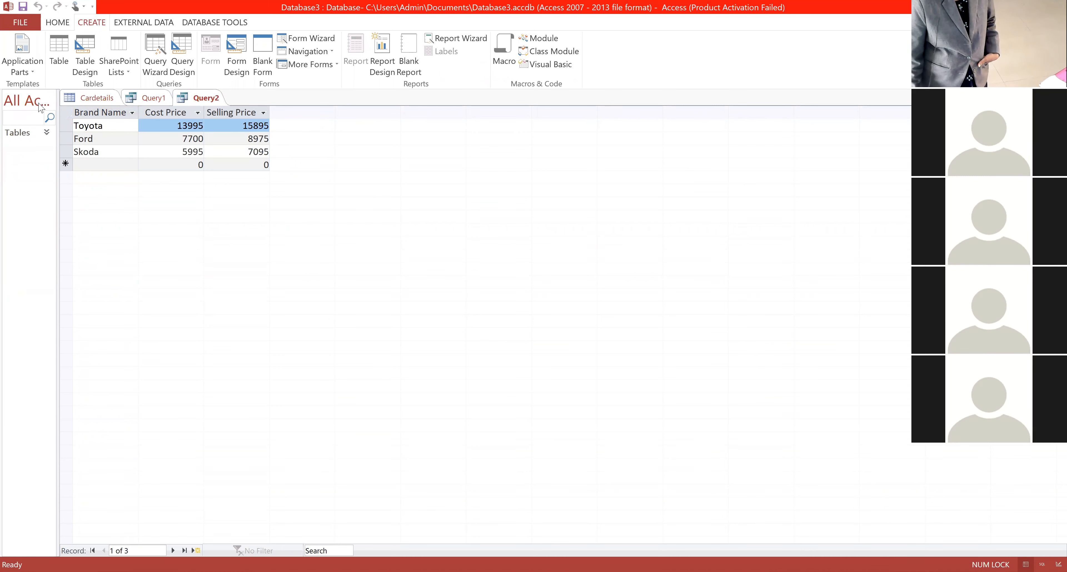
click(41, 108)
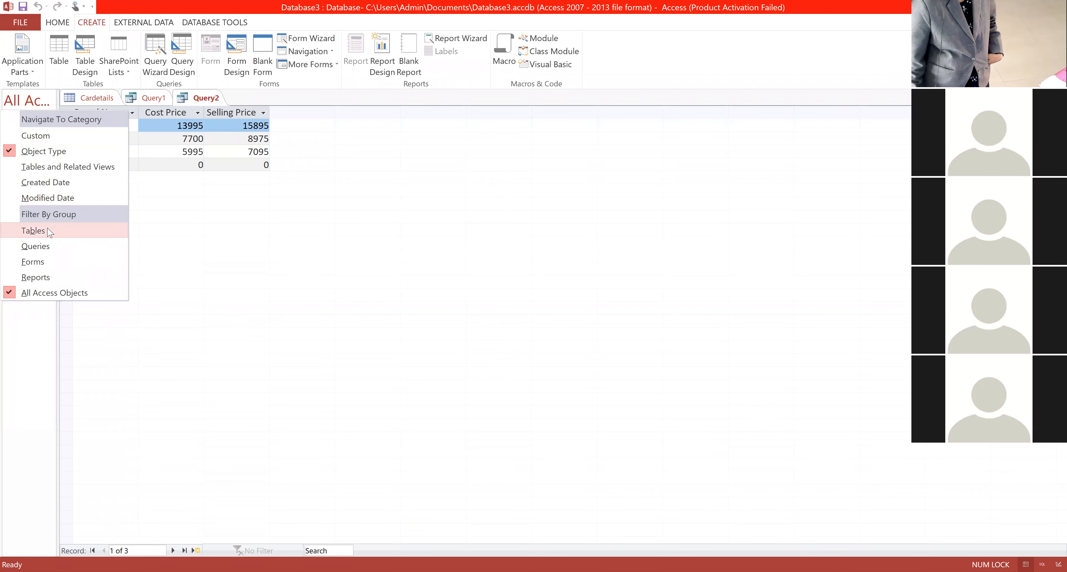
click(33, 230)
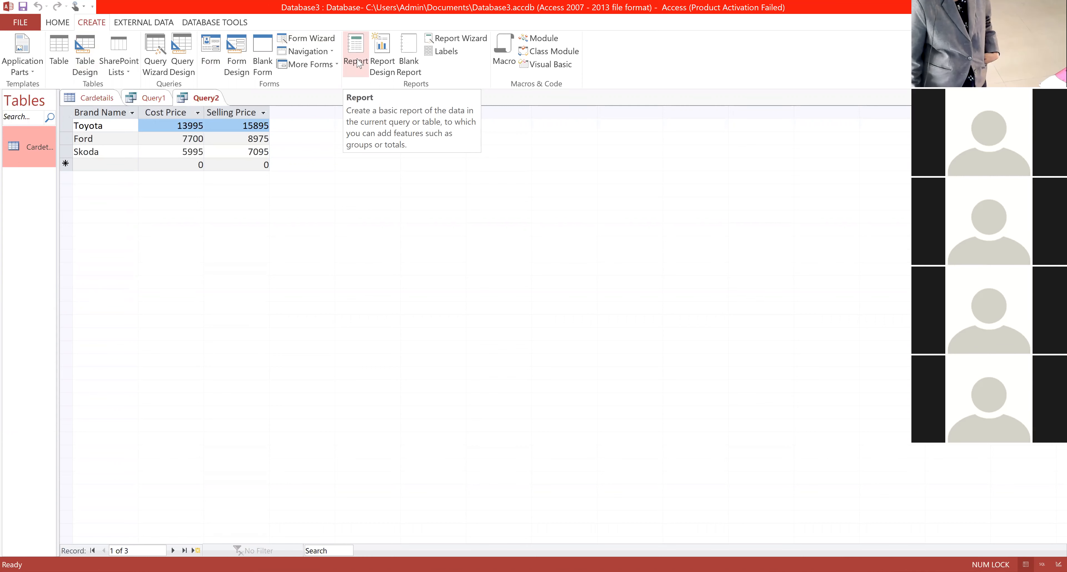
click(351, 51)
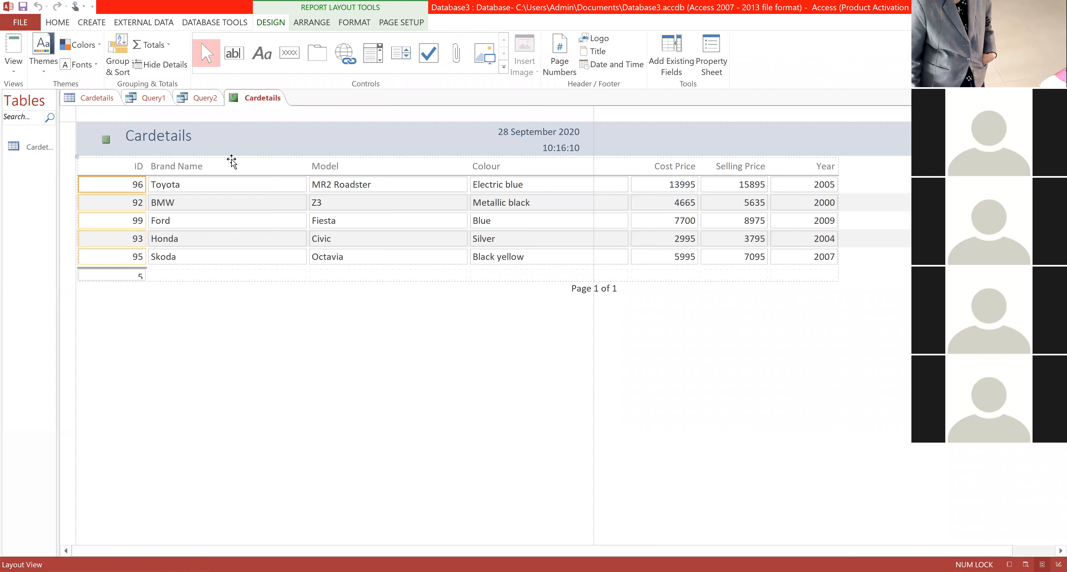
Show the Cardetails report in Print Preview.
click(13, 71)
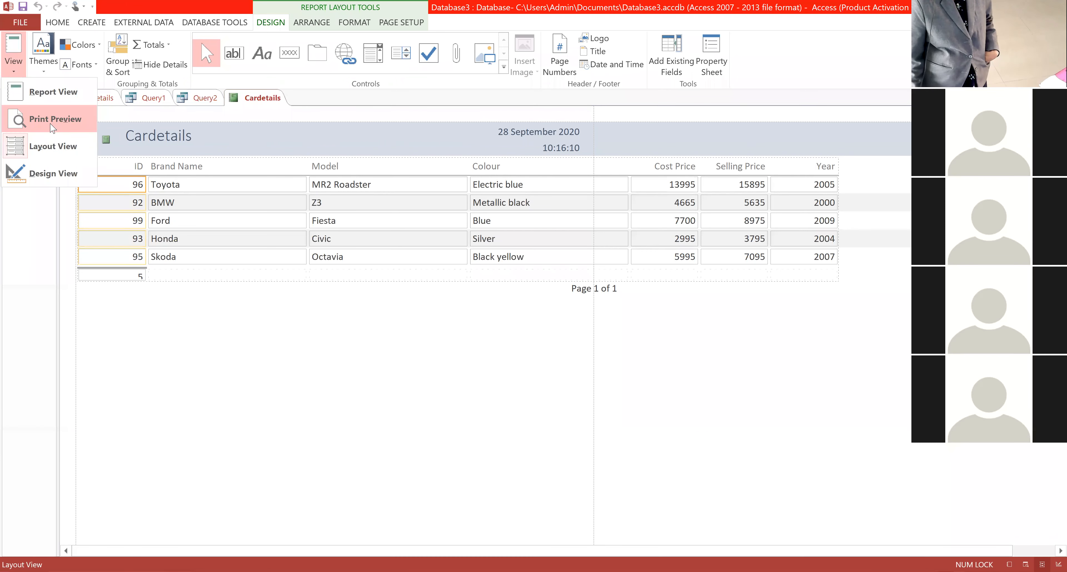
click(19, 149)
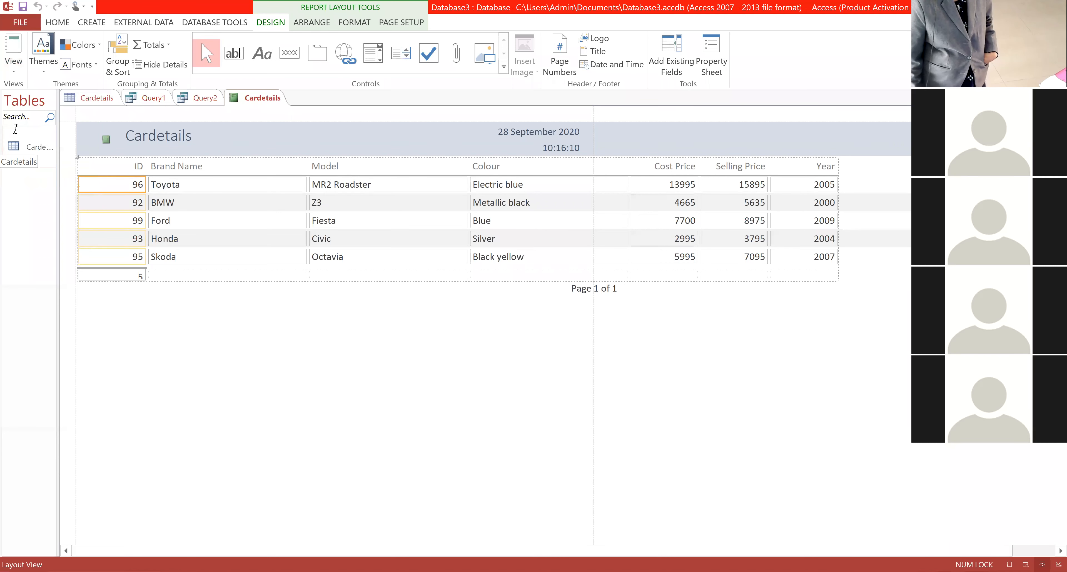
click(14, 71)
click(25, 116)
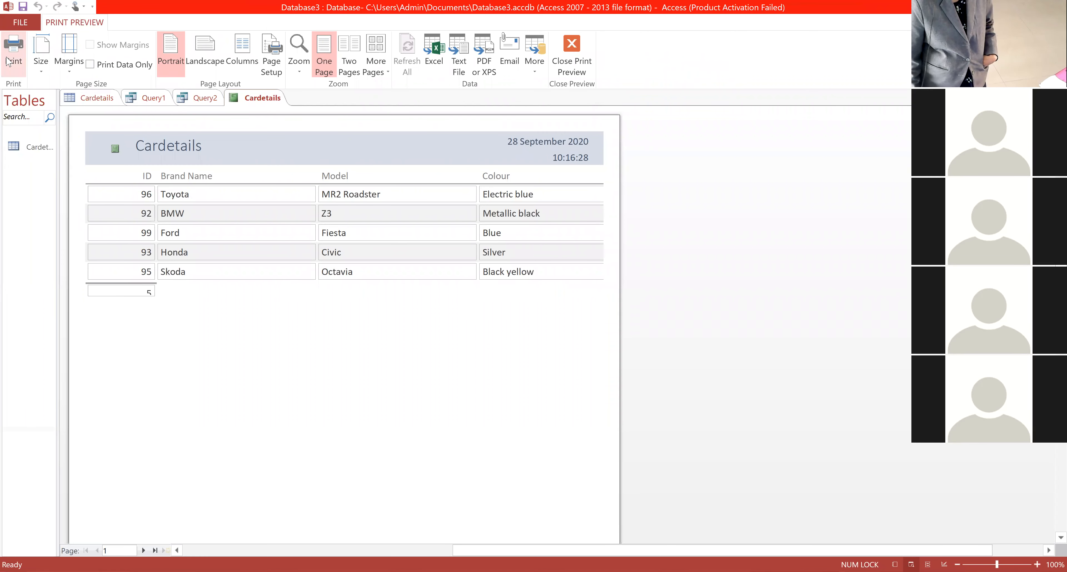
View the report's print settings without printing, and close the print preview.
click(14, 47)
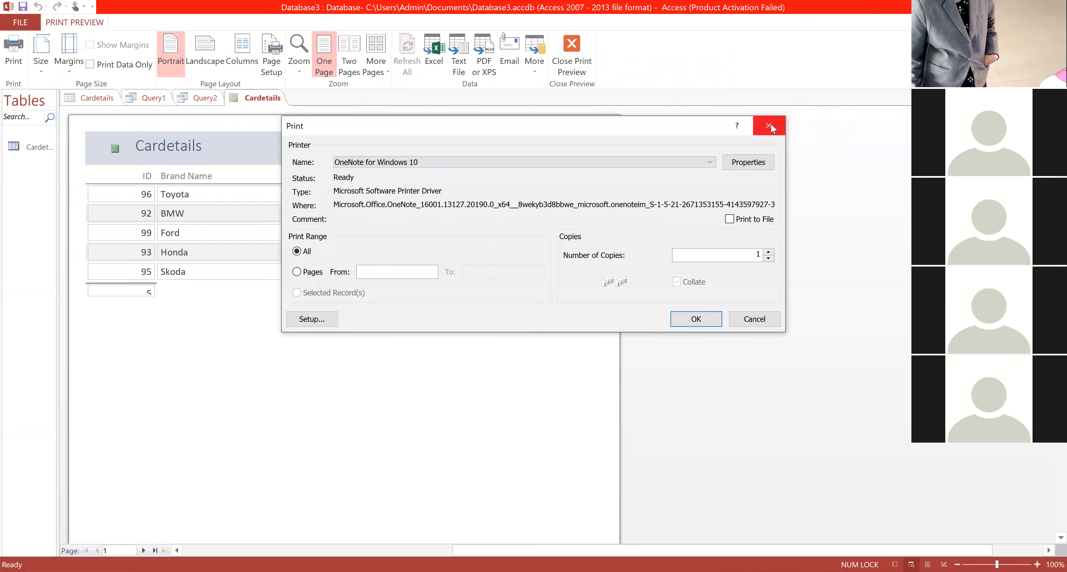
key(Escape)
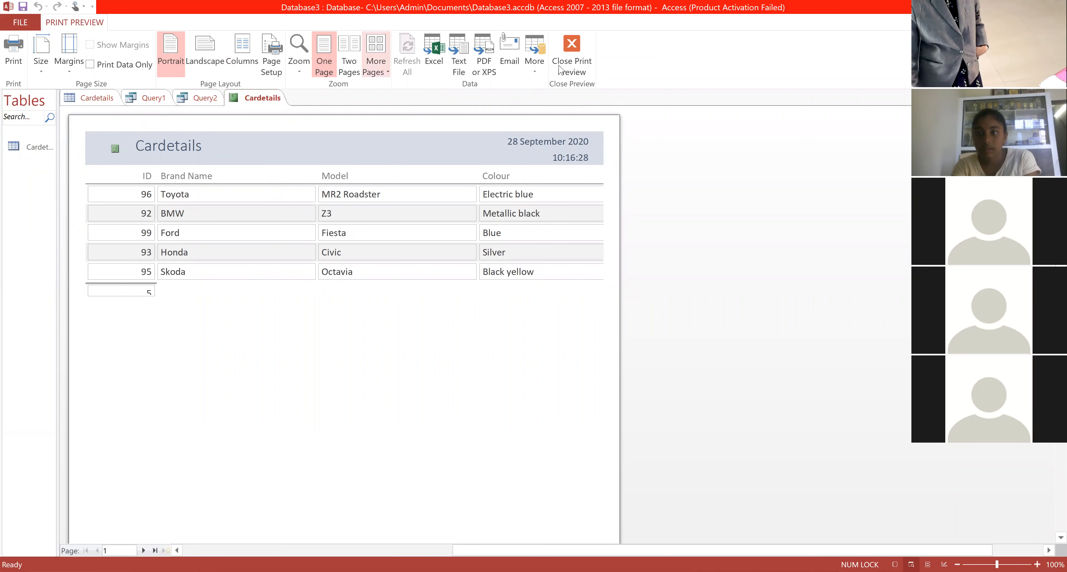
click(583, 49)
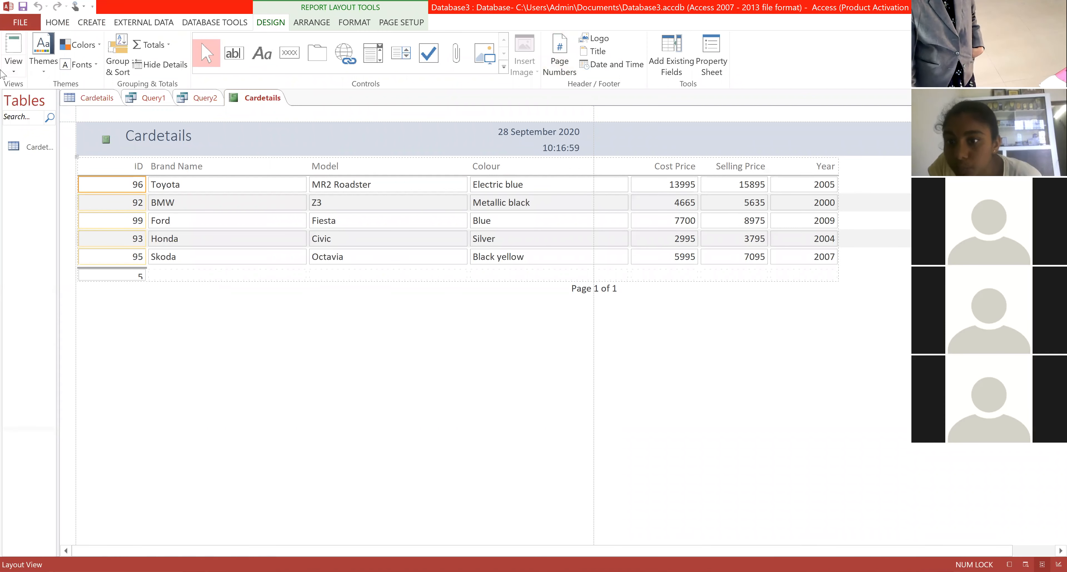
Switch the Cardetails report to Design View and show its formatting options.
click(12, 73)
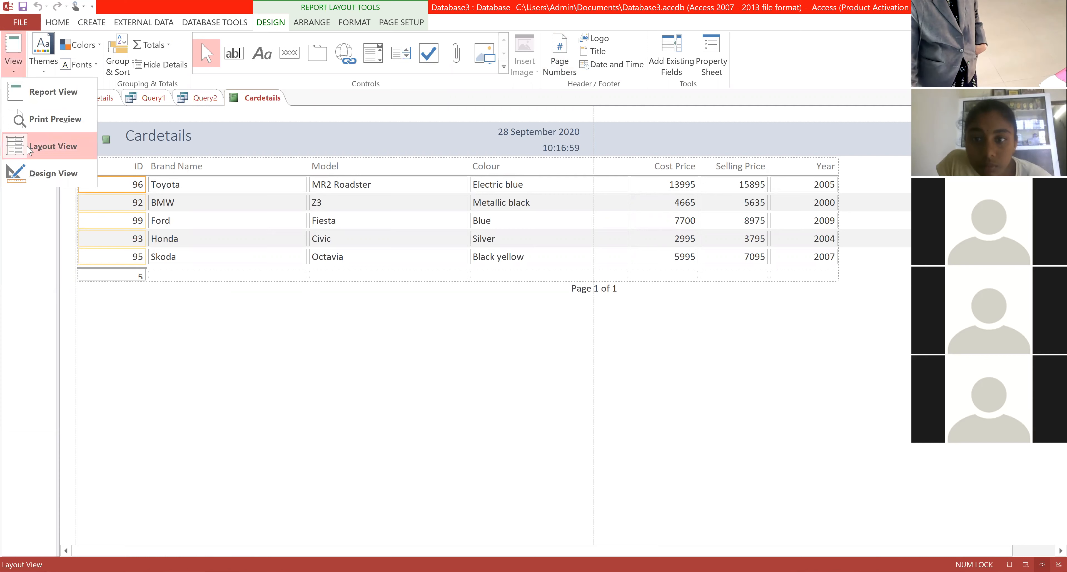
click(25, 174)
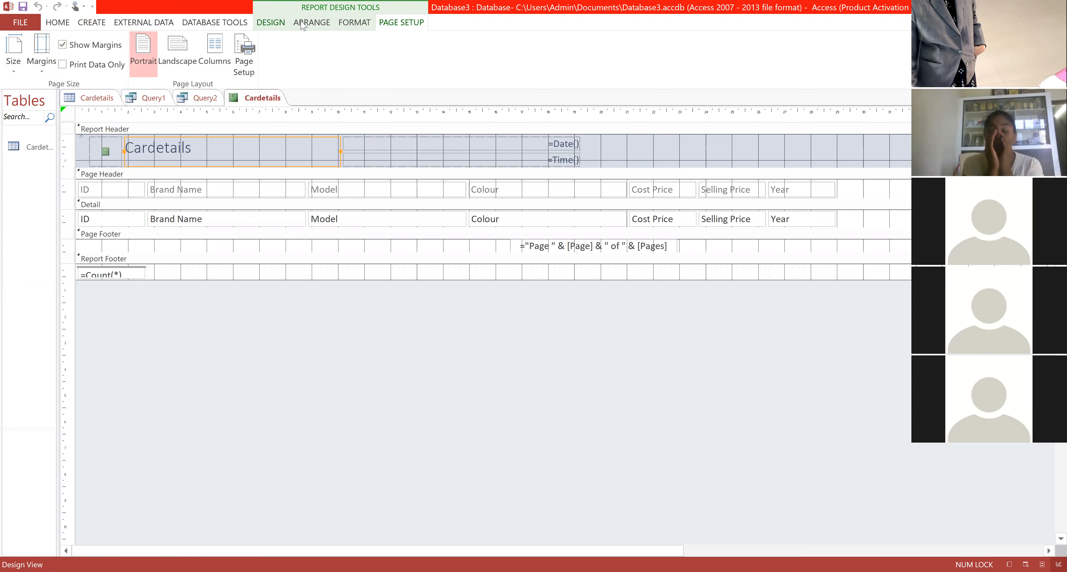
click(344, 24)
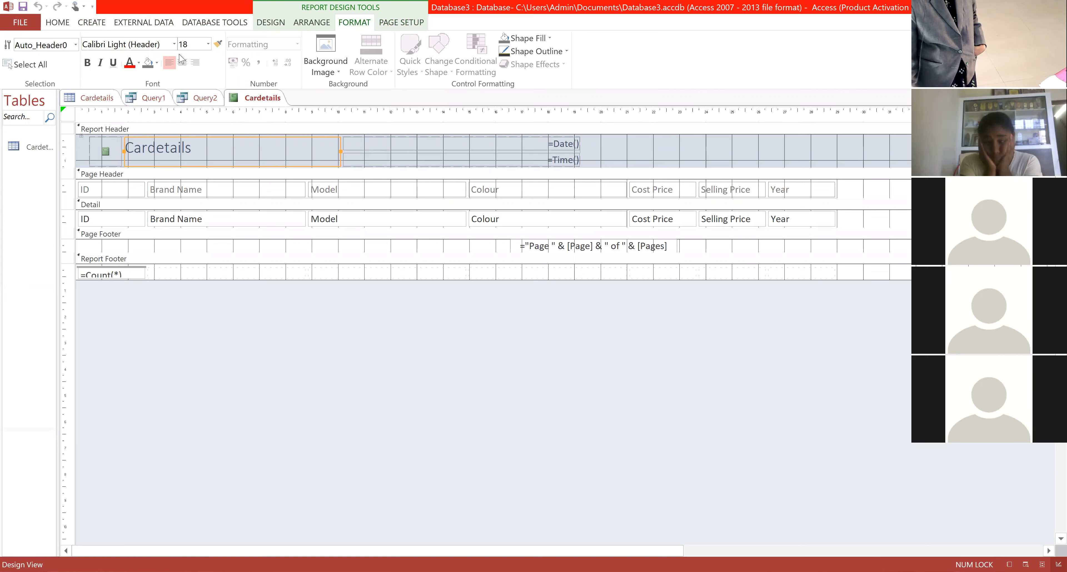
Create another basic report from the Cardetails data and keep it in Layout View.
click(82, 24)
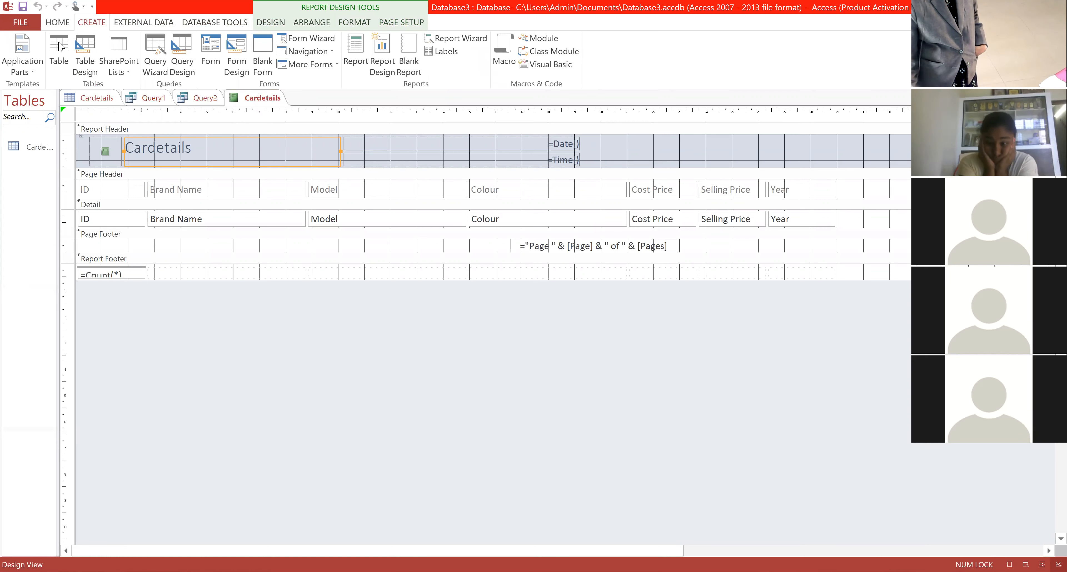
click(354, 49)
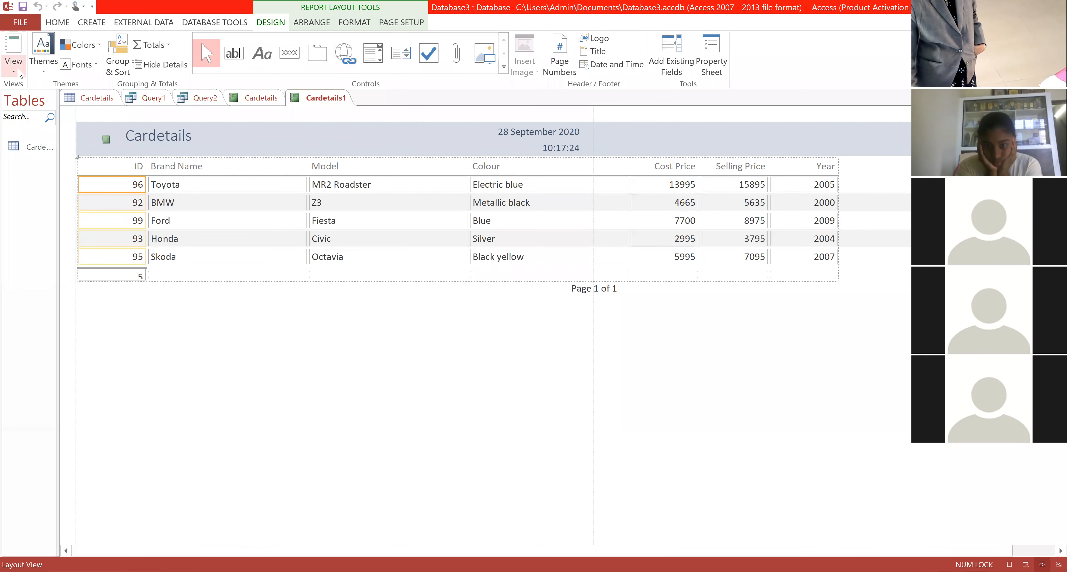
click(18, 69)
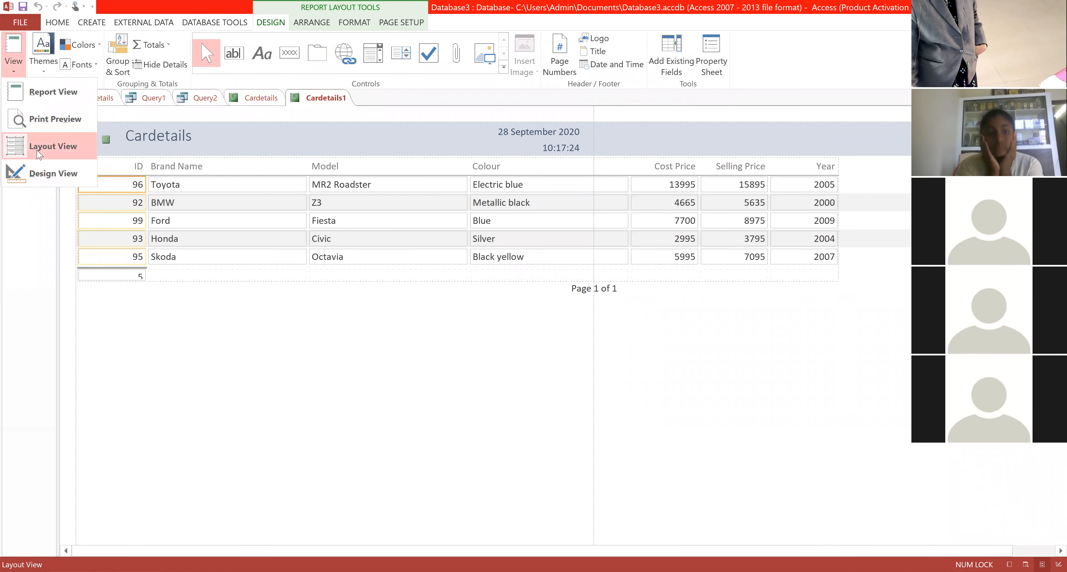
click(360, 260)
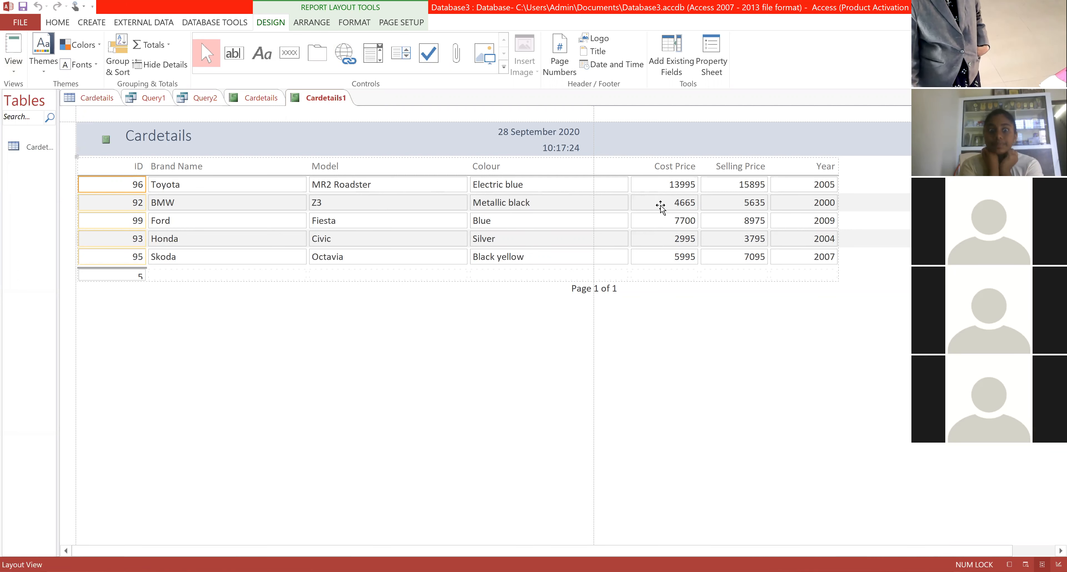
click(774, 325)
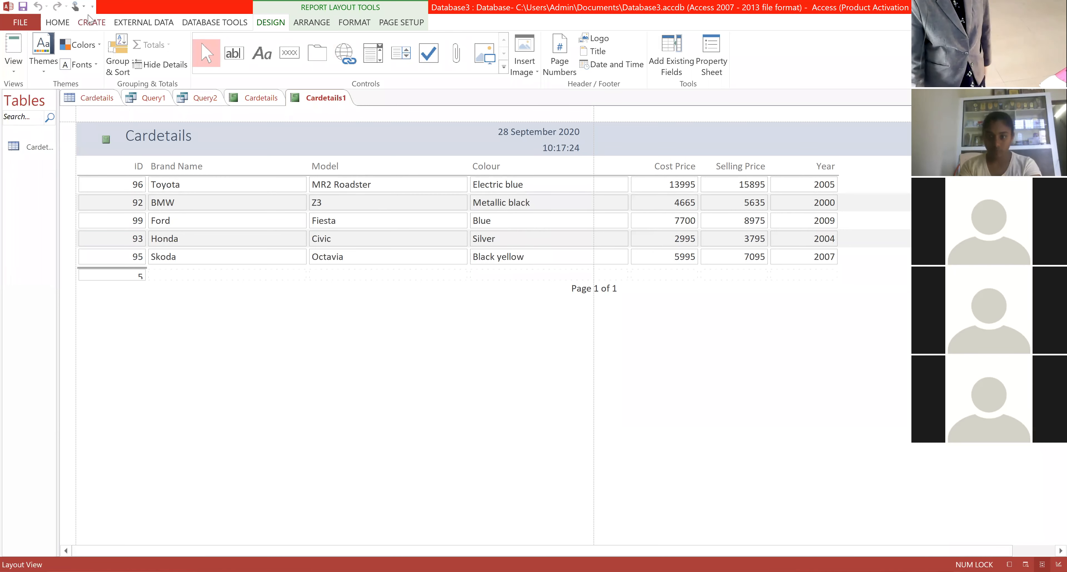
Create a further basic report from Cardetails1 and view it in Layout View and in Report View.
click(92, 23)
click(356, 58)
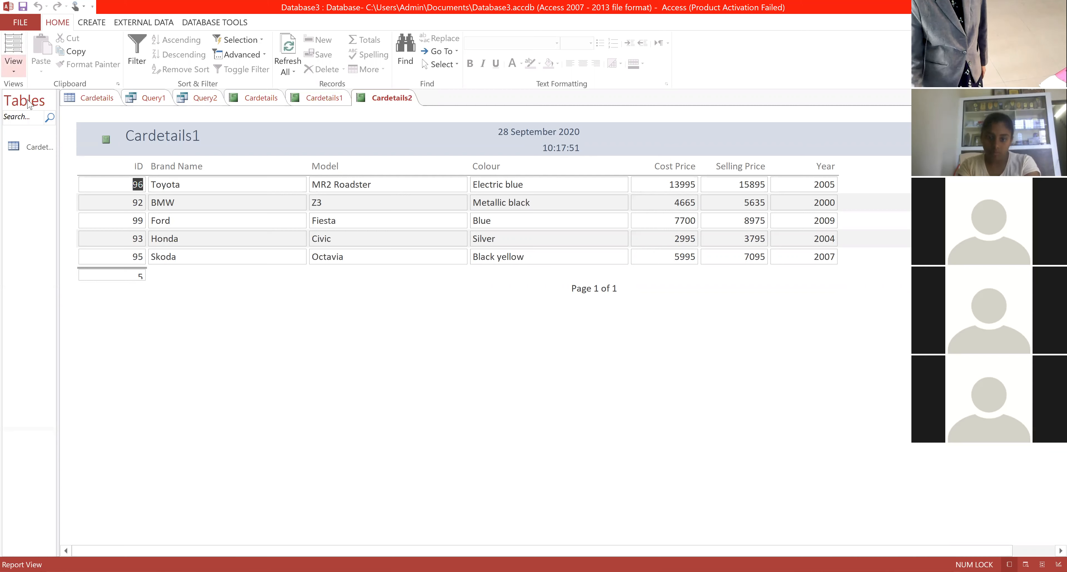
click(14, 68)
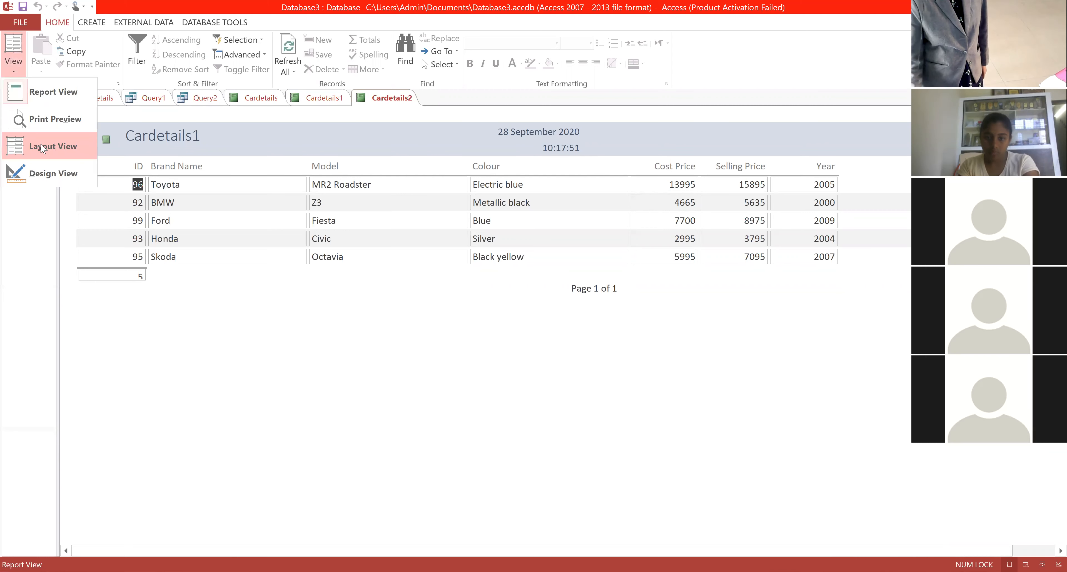
click(43, 147)
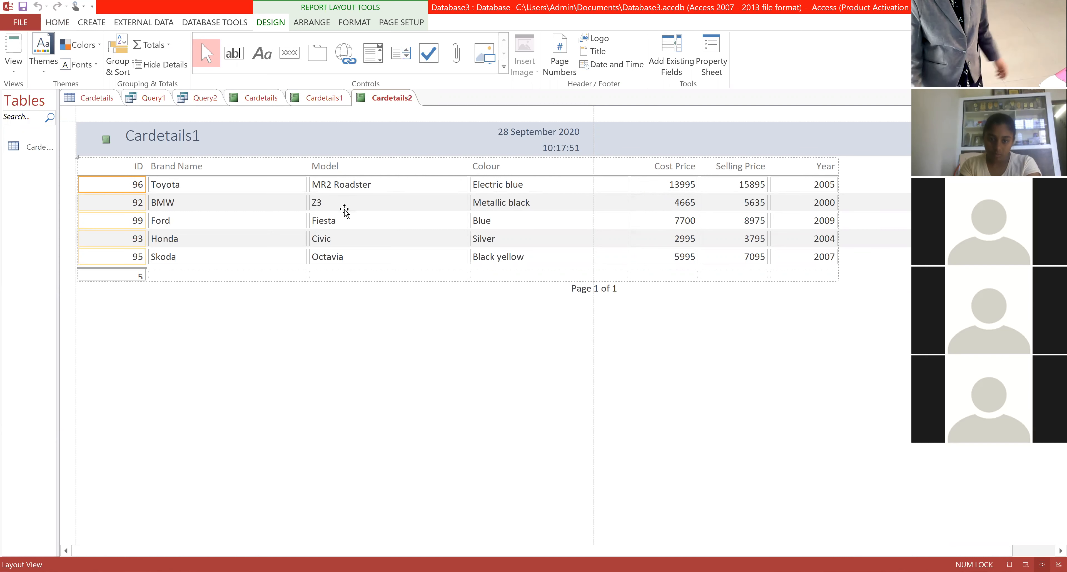
click(14, 73)
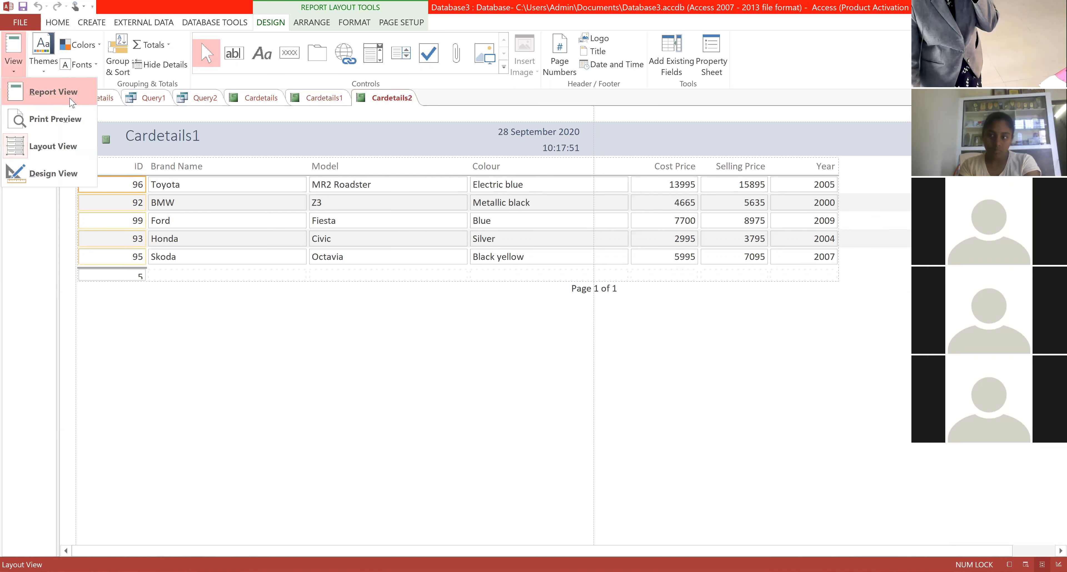
click(72, 102)
Examine the newest report's page in Print Preview, and close the preview.
click(15, 75)
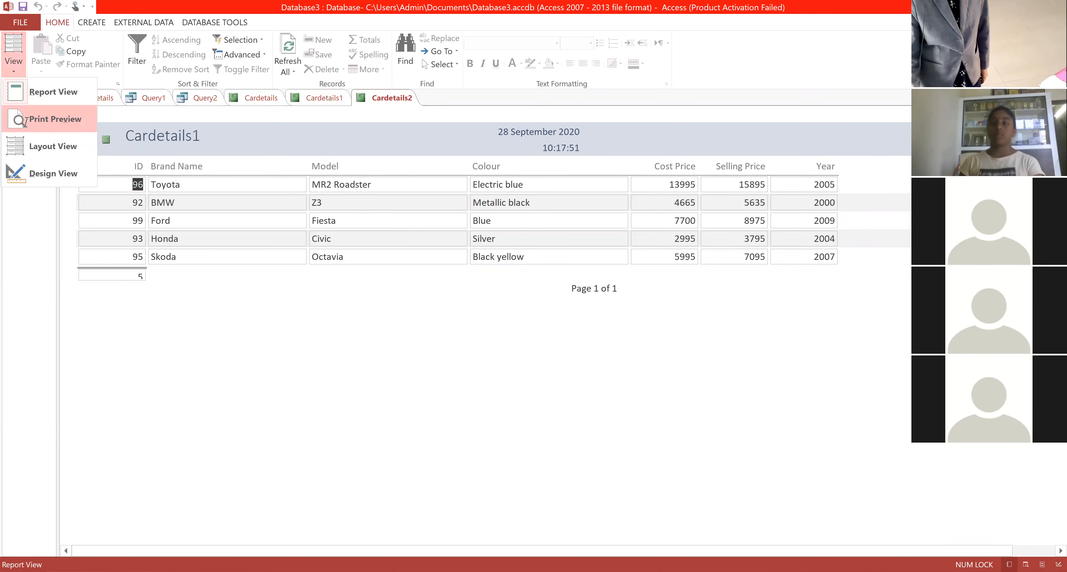
click(26, 122)
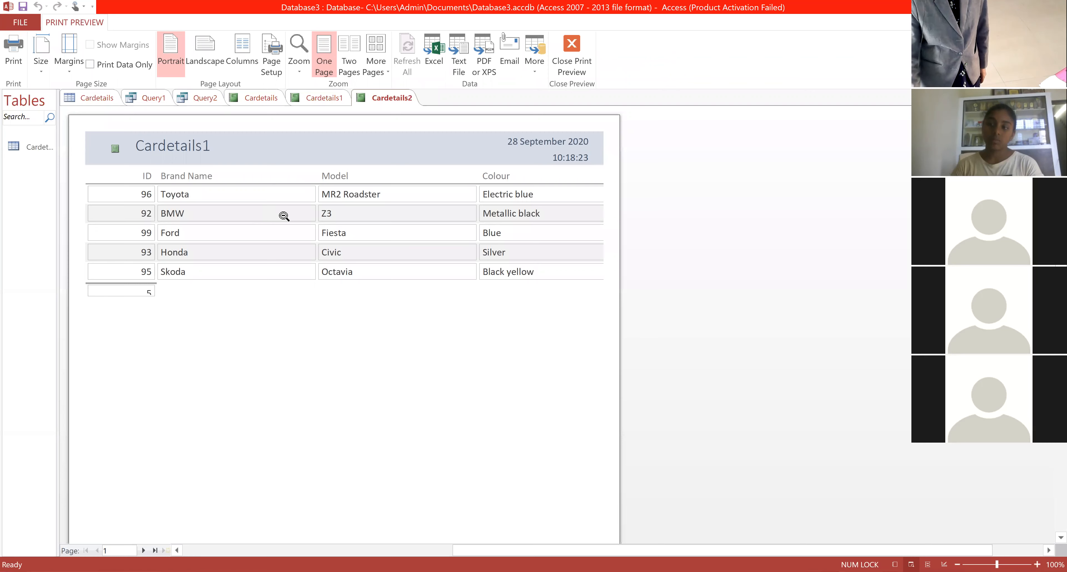
scroll(284, 216, down, 3)
scroll(283, 216, up, 2)
scroll(284, 216, up, 1)
scroll(283, 216, down, 1)
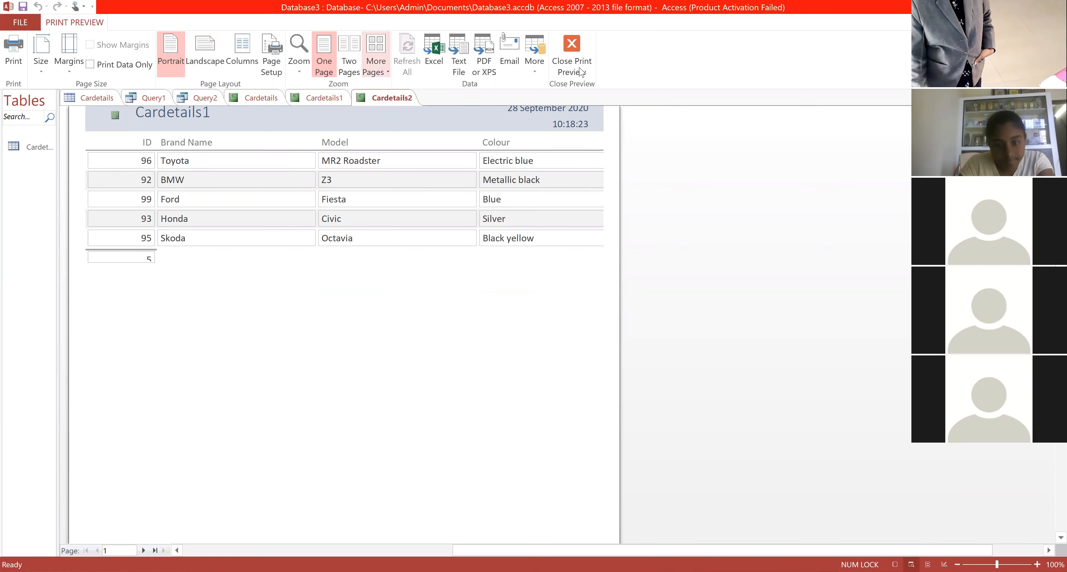
click(571, 46)
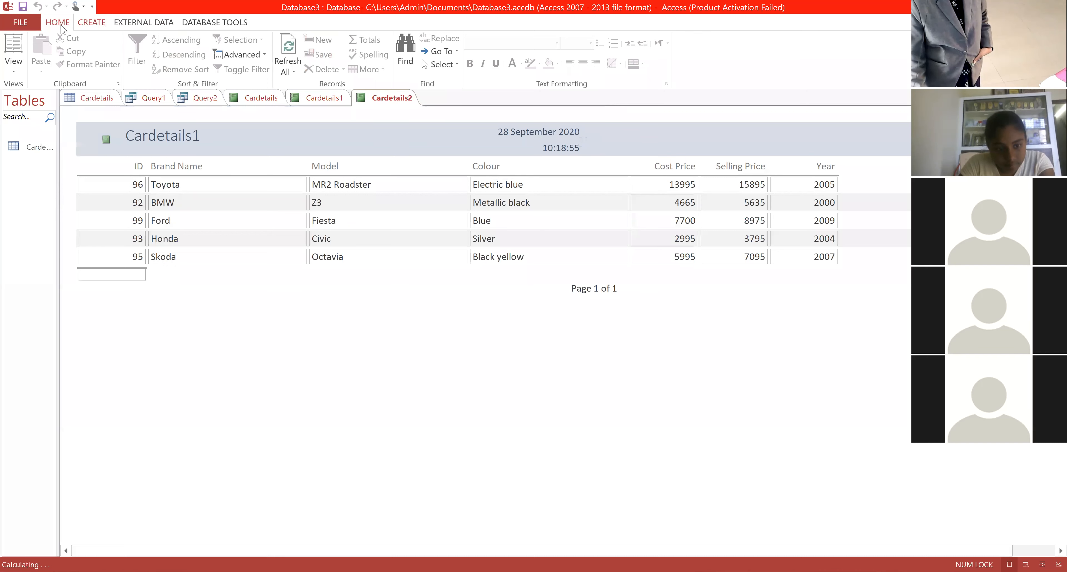
Return to the datasheet of the Cardetails table.
click(97, 26)
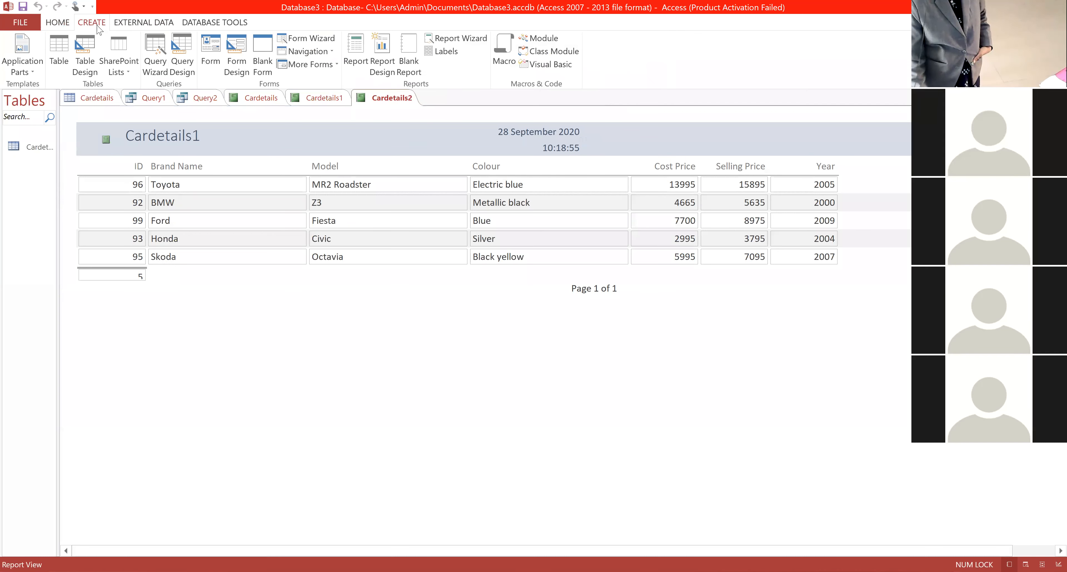
click(85, 101)
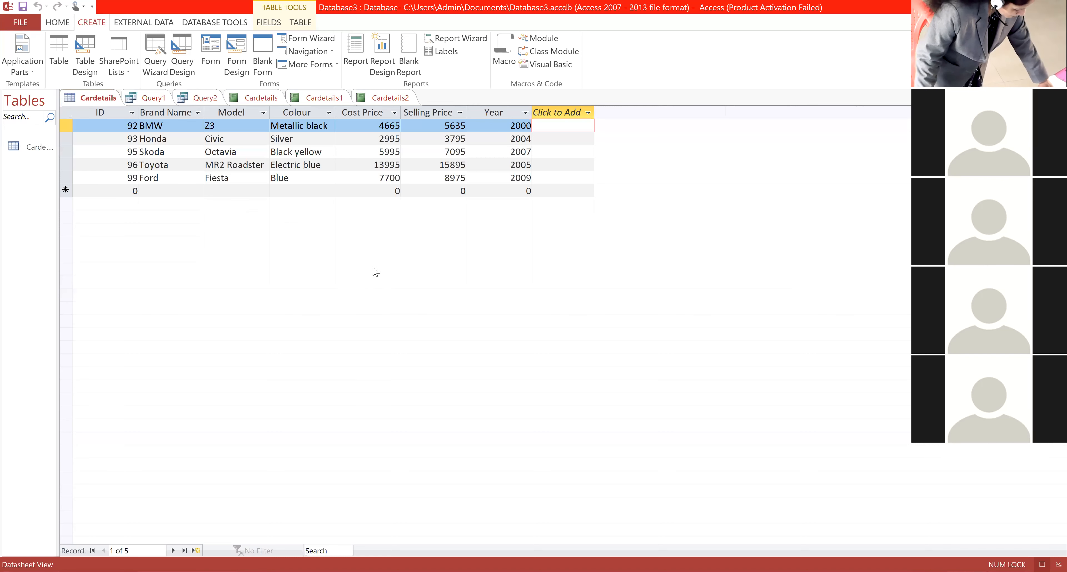
click(47, 24)
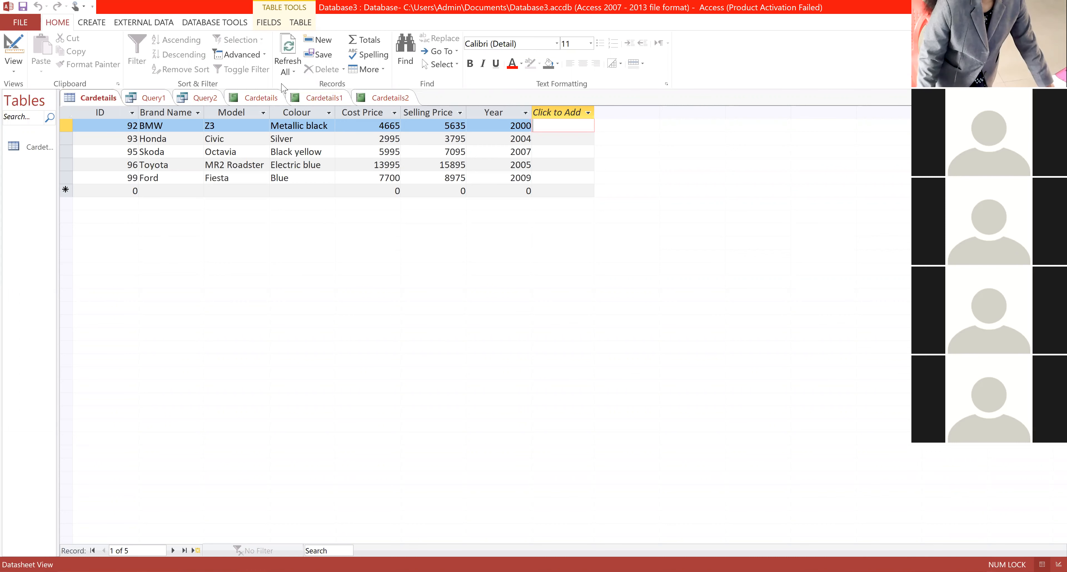
click(298, 26)
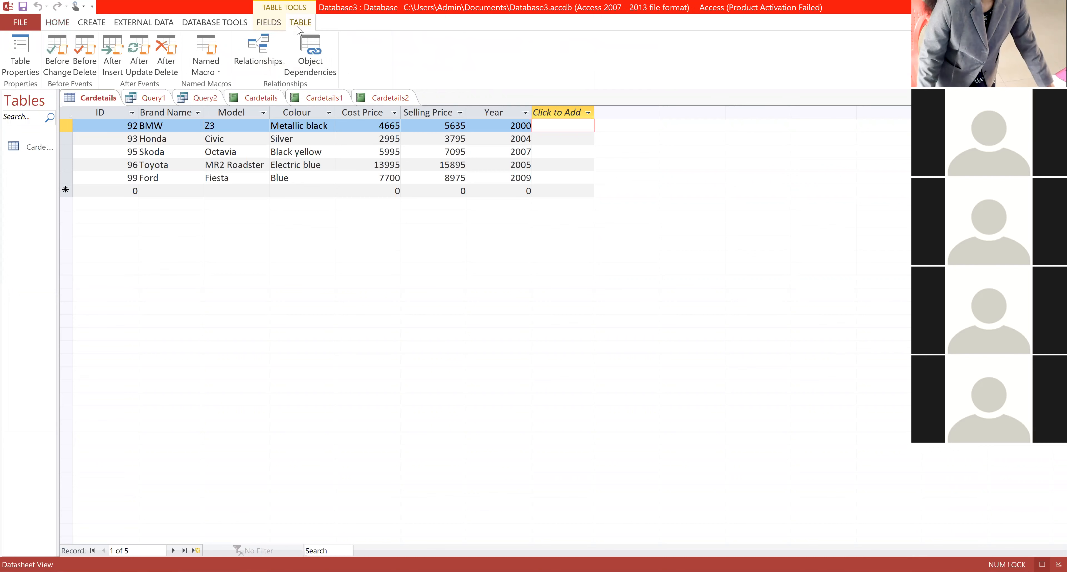
click(280, 23)
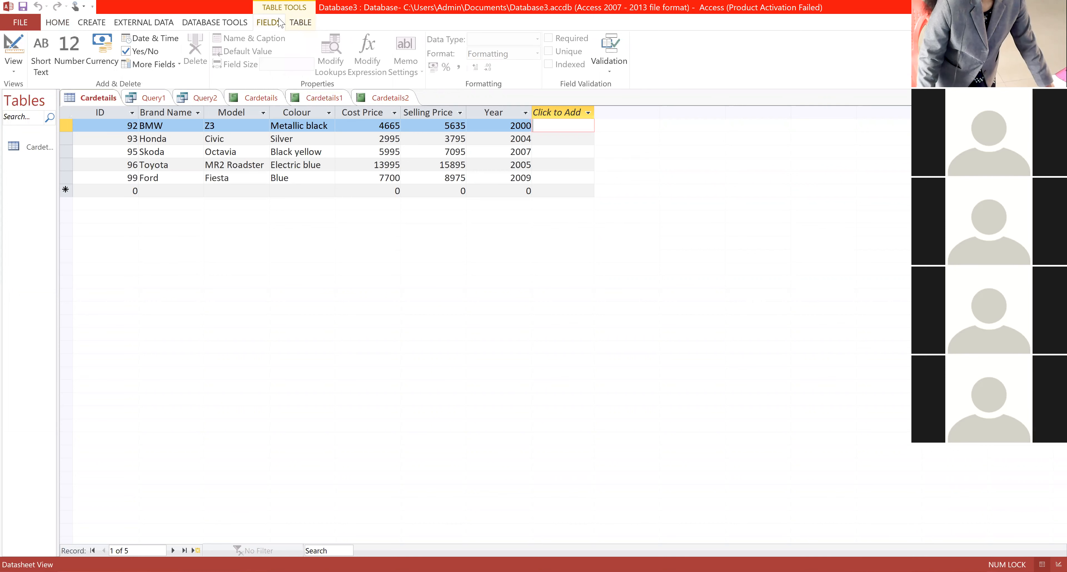
click(213, 24)
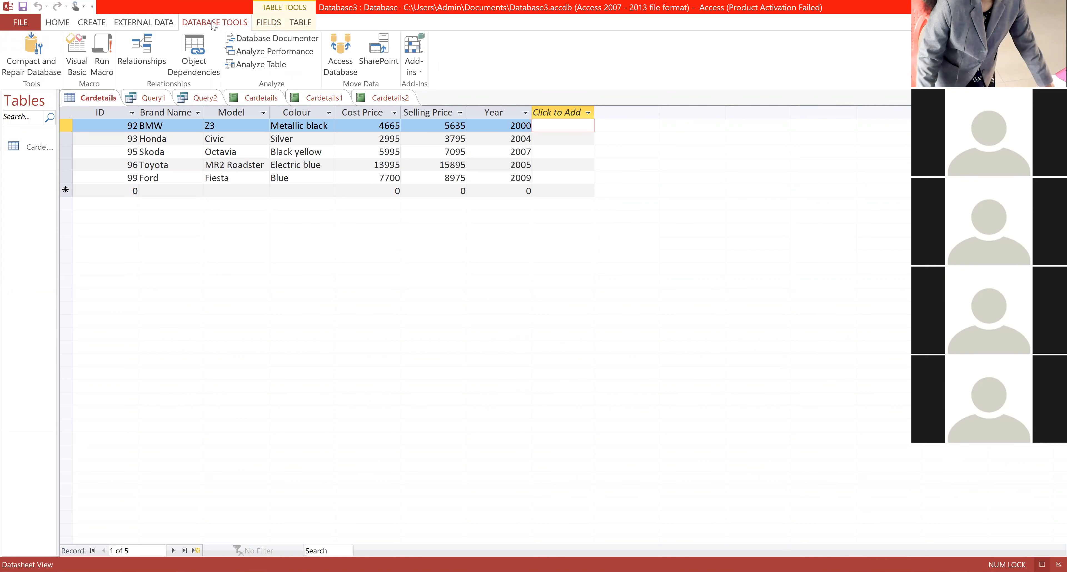
click(155, 27)
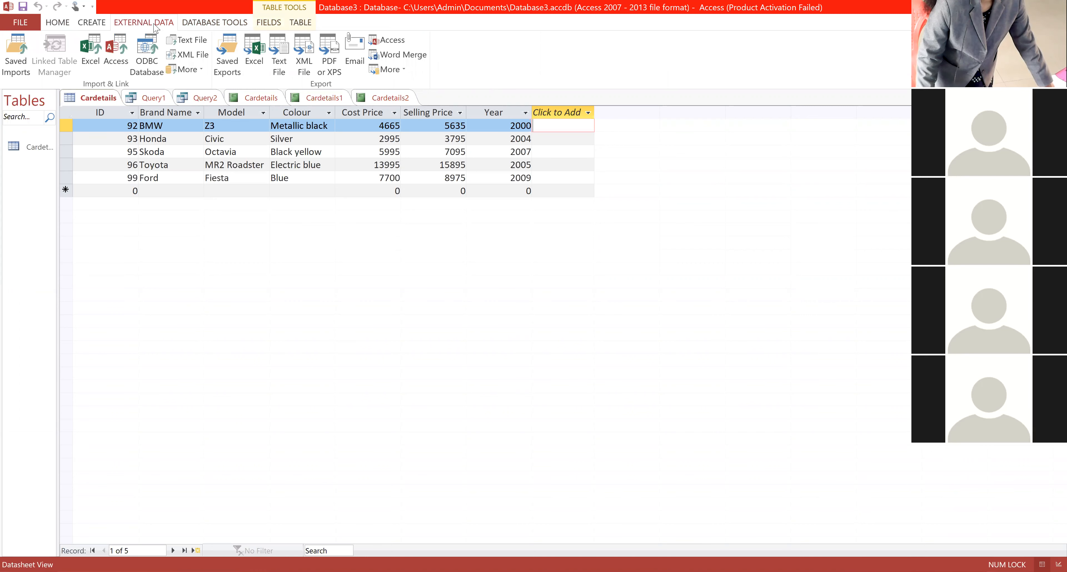
click(100, 27)
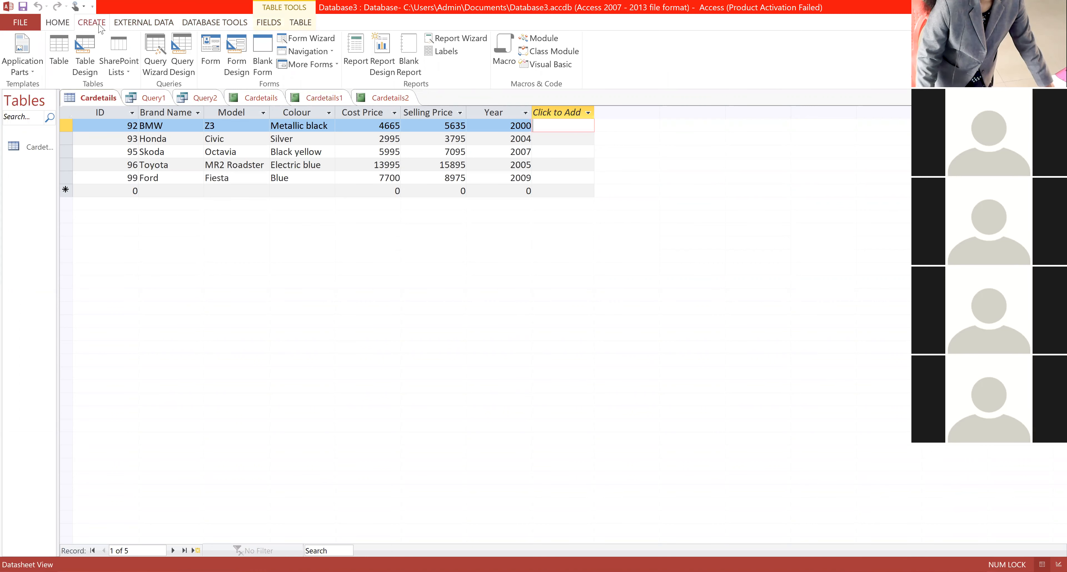
click(61, 28)
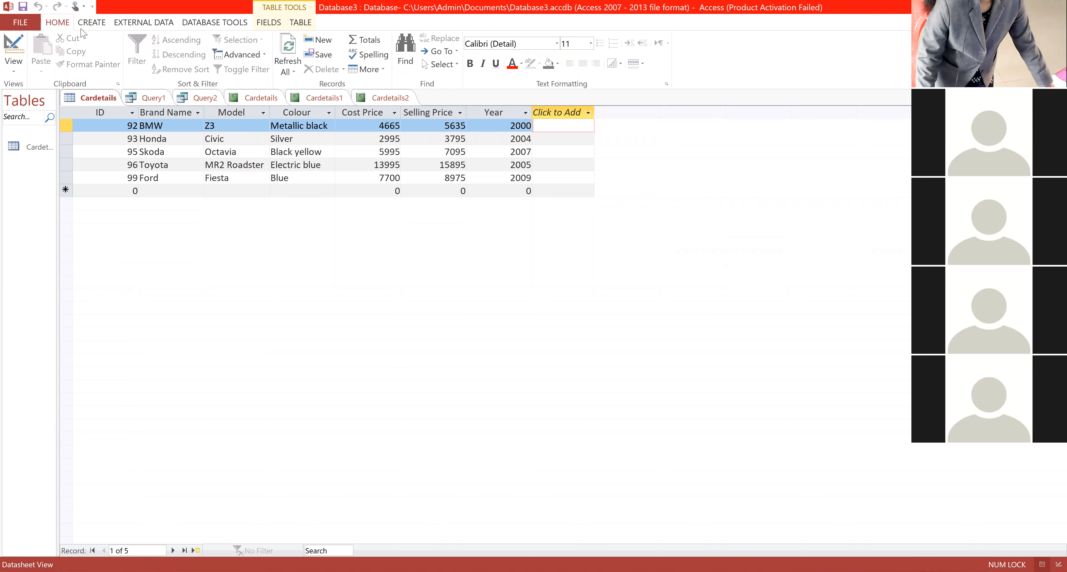